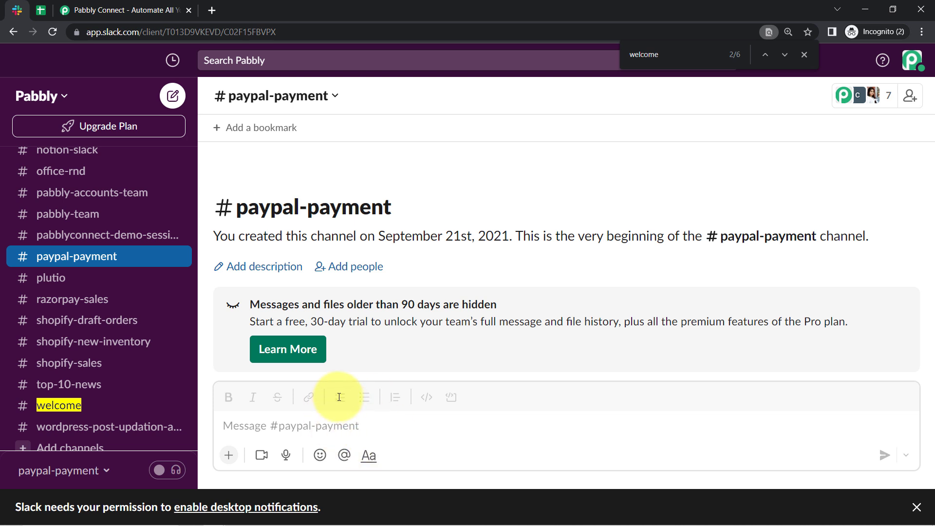
# - Dismiss the Slack desktop notification prompt and examine the column headings of the All Incoming Messages Record spreadsheet
pyautogui.click(916, 507)
pyautogui.click(40, 13)
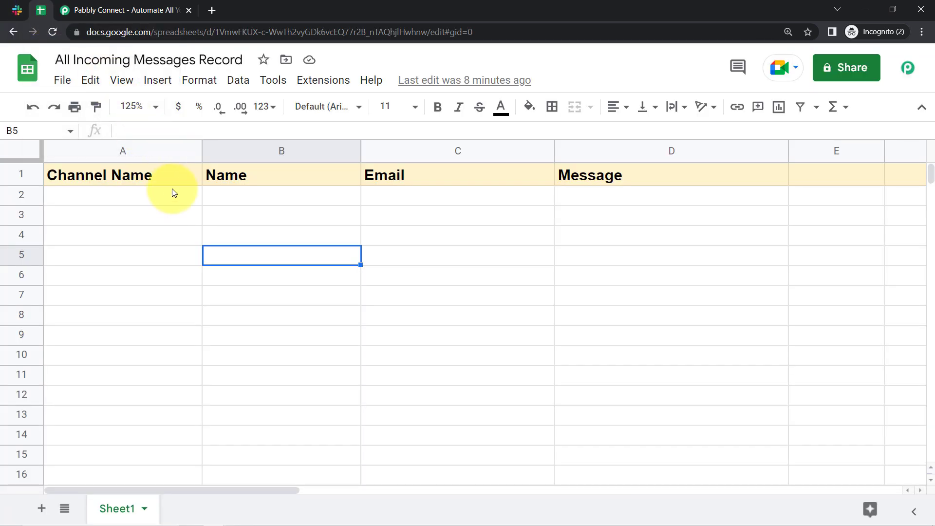
pyautogui.moveTo(168, 203); pyautogui.dragTo(621, 205)
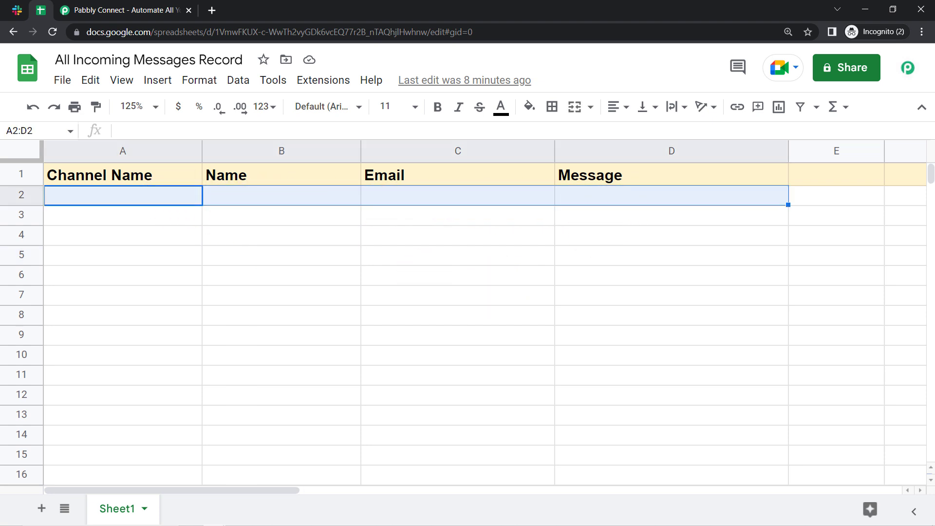
pyautogui.click(17, 12)
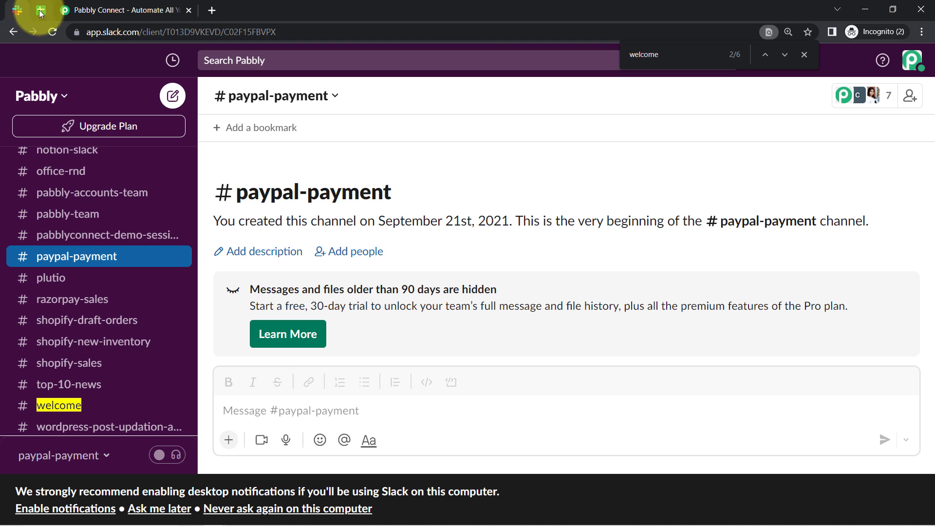
pyautogui.click(39, 11)
# - Switch to the Pabbly Connect website and examine its main headline and web address
pyautogui.click(94, 10)
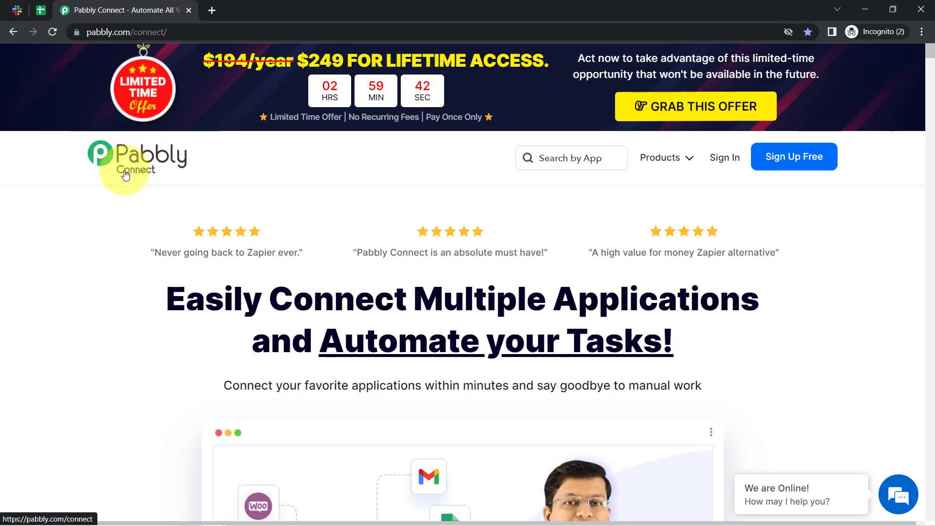
pyautogui.moveTo(168, 288); pyautogui.dragTo(708, 338)
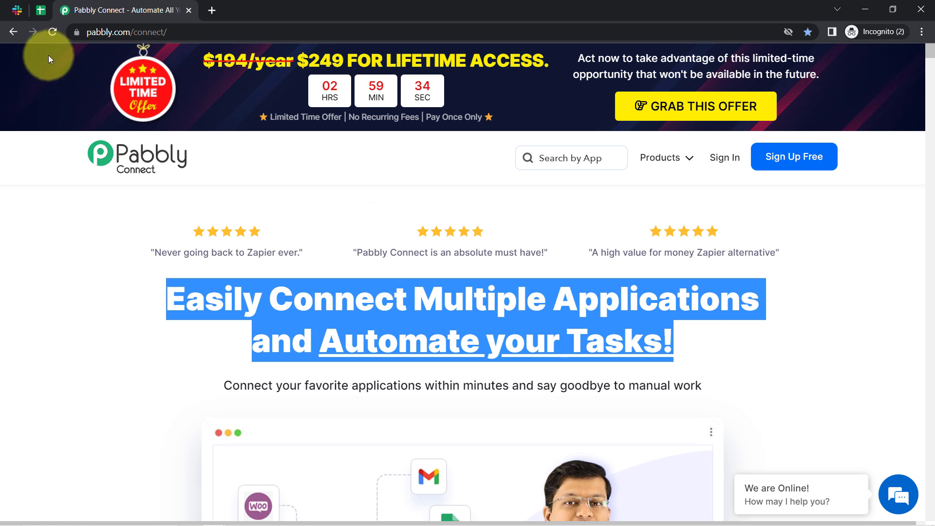
pyautogui.click(96, 36)
pyautogui.moveTo(226, 32); pyautogui.dragTo(145, 32)
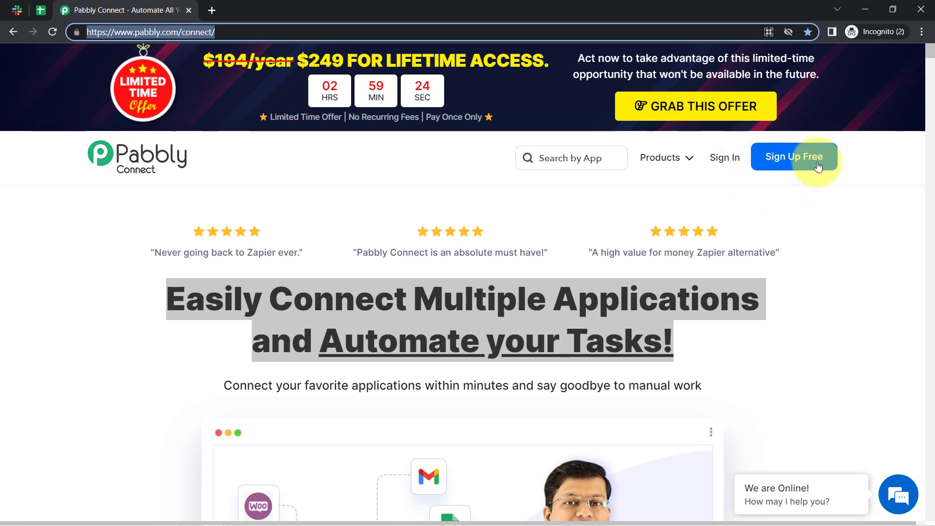
# - Sign in to Pabbly, open the Pabbly Connect dashboard and close the accounts page
pyautogui.click(723, 158)
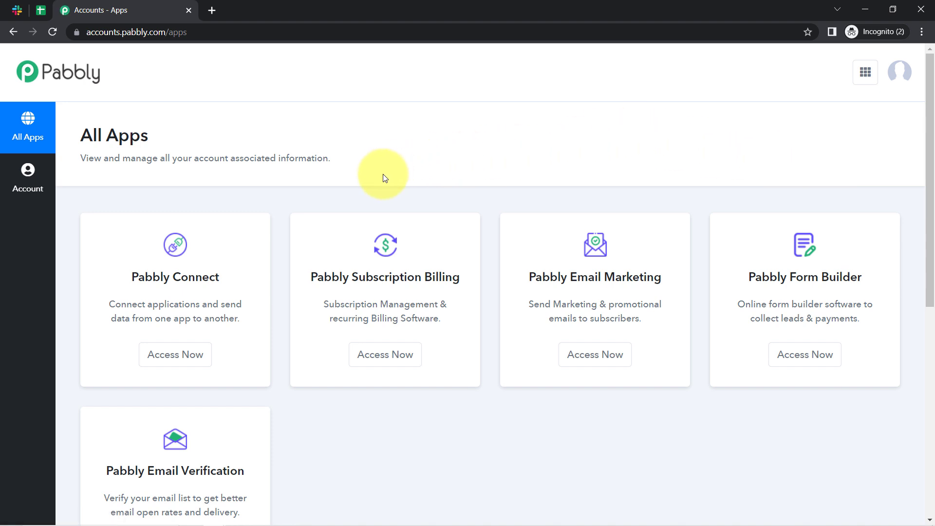
pyautogui.click(166, 359)
pyautogui.click(163, 4)
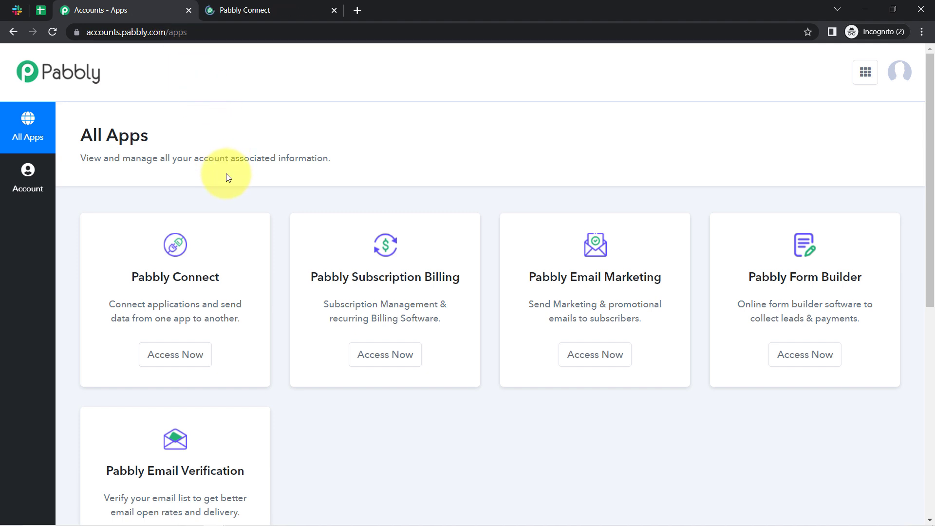
pyautogui.moveTo(127, 276); pyautogui.dragTo(207, 262)
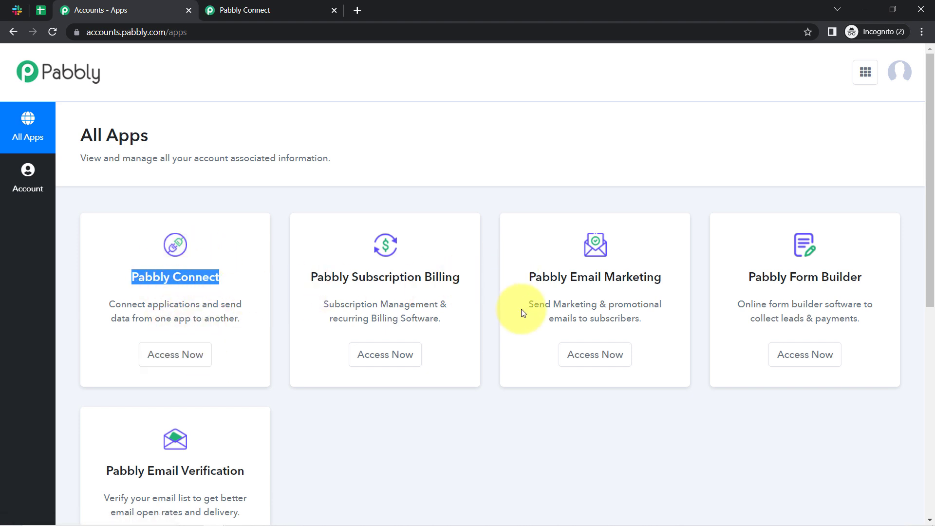
pyautogui.click(248, 9)
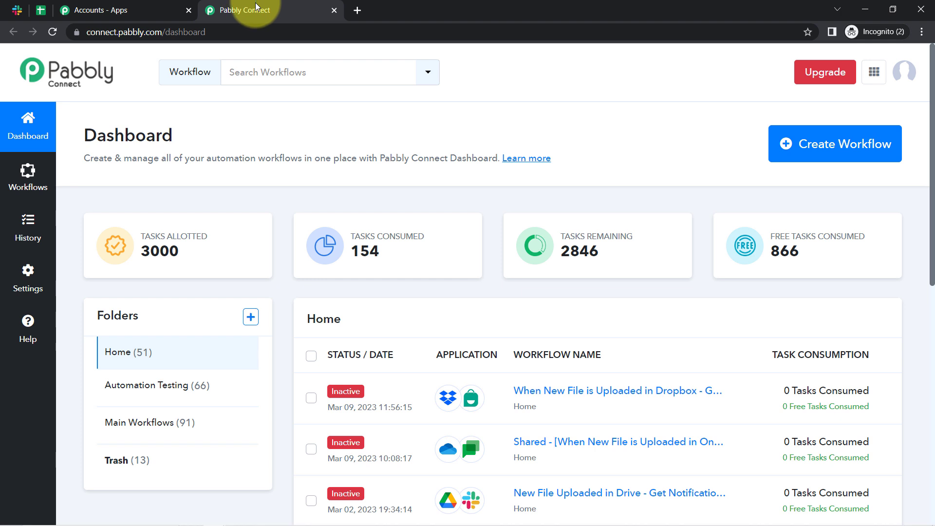
pyautogui.click(188, 10)
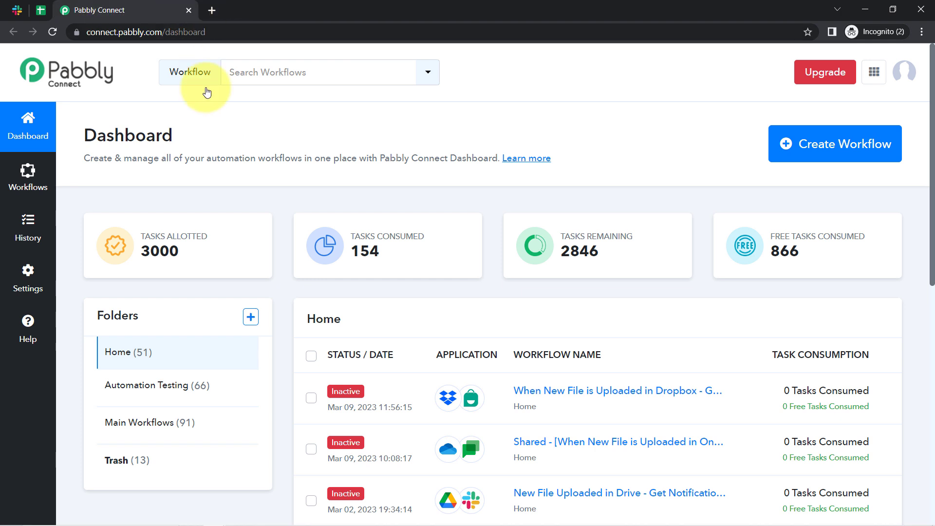
pyautogui.moveTo(96, 142); pyautogui.dragTo(302, 158)
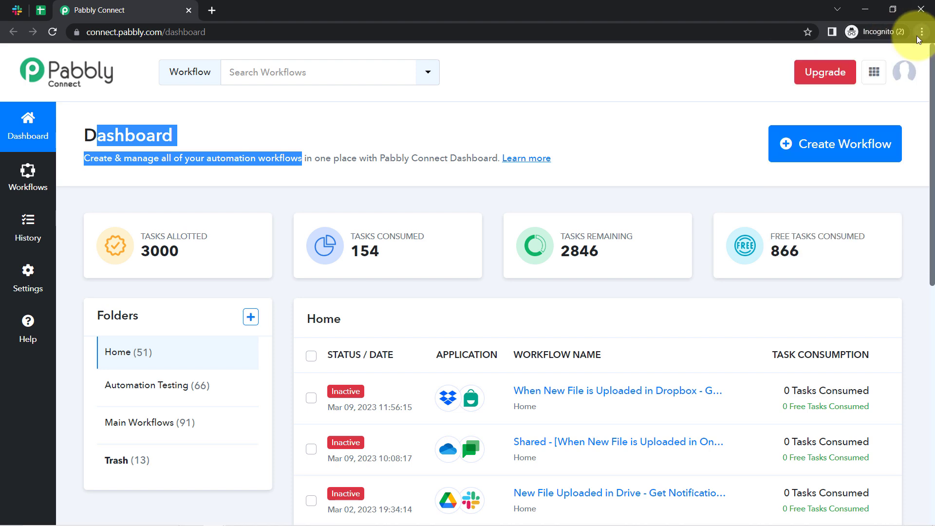
# - Create a workflow named "When New Message is Posted in Slack Channel - Add Messages in Sheet Automatically"
pyautogui.click(808, 145)
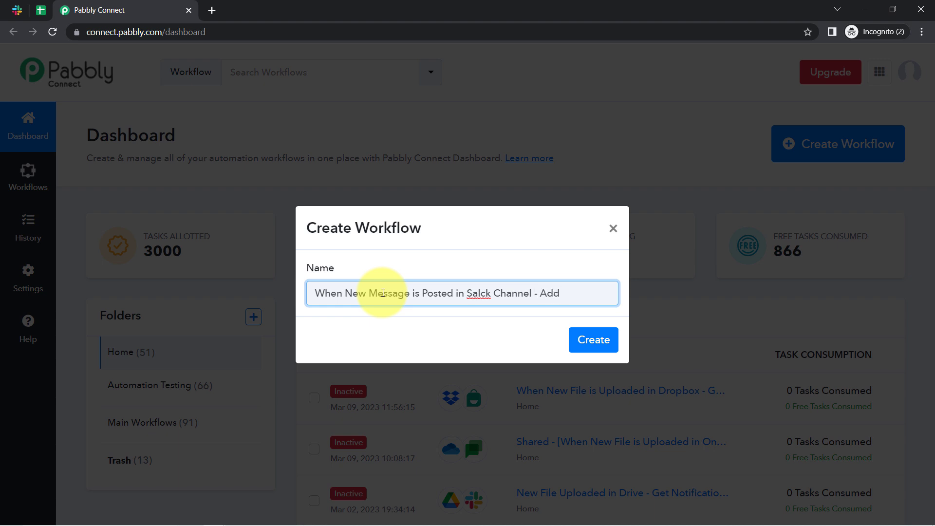
pyautogui.write('in')
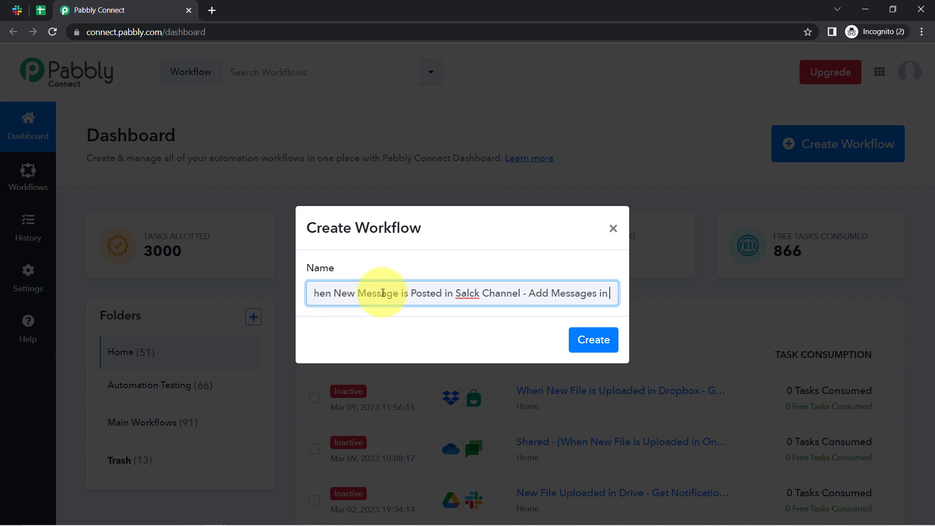
pyautogui.write(' Sheet Automaticall')
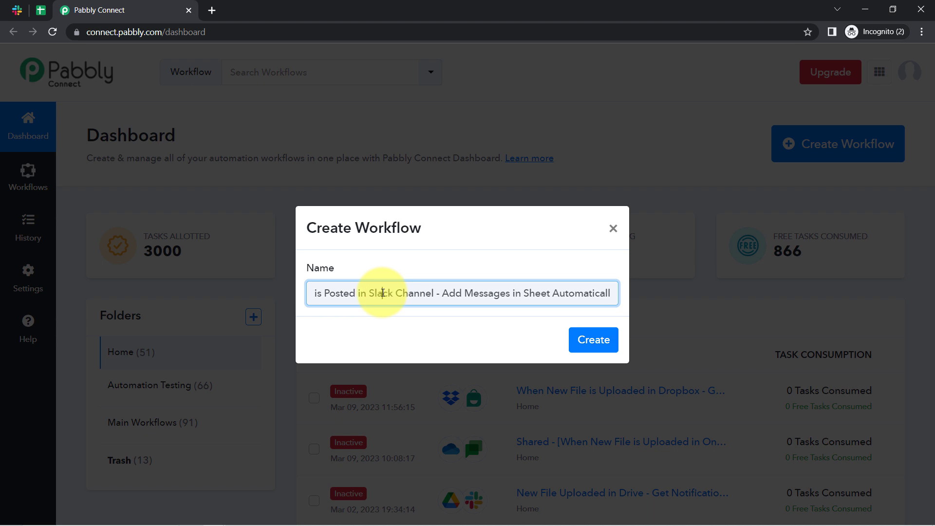
pyautogui.click(602, 340)
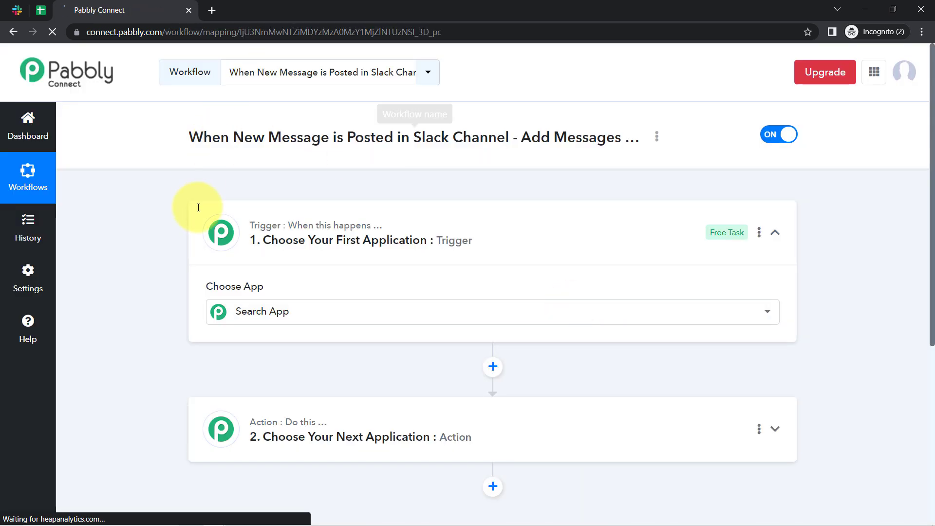
pyautogui.click(277, 307)
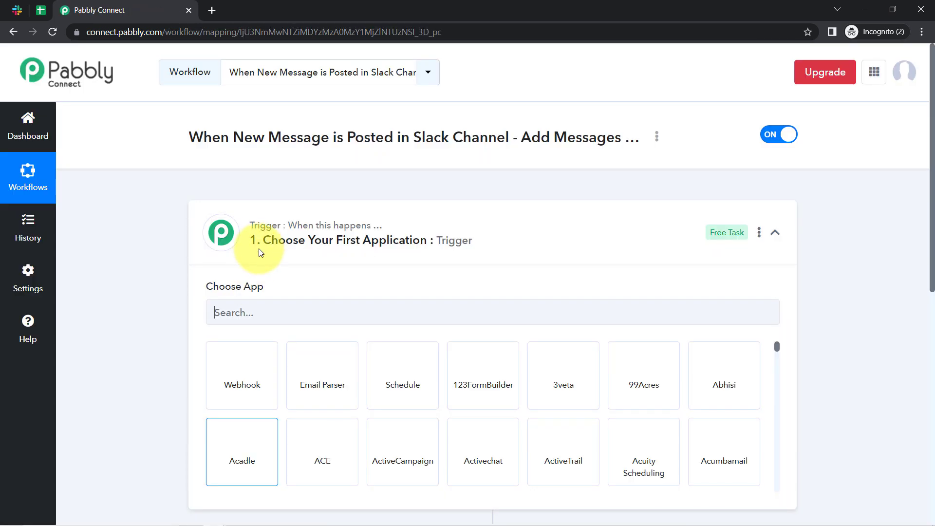
pyautogui.click(248, 236)
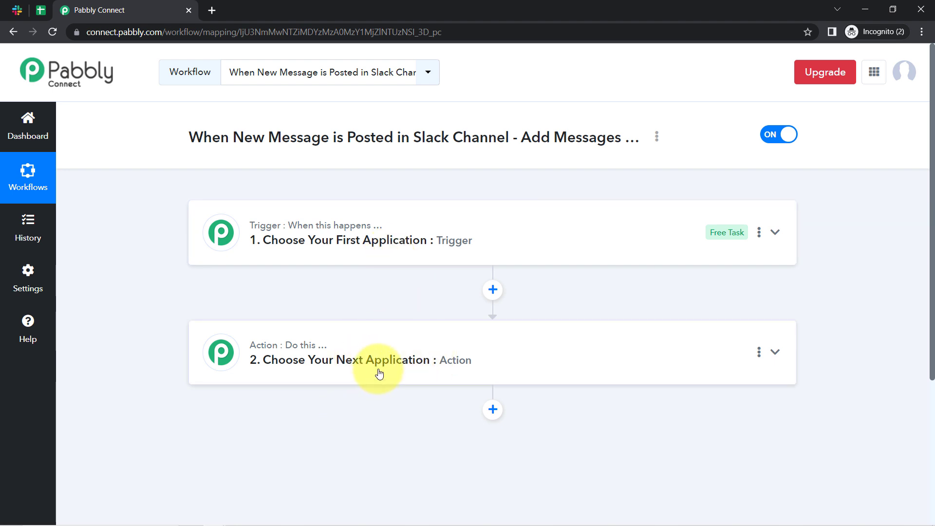
pyautogui.moveTo(192, 137); pyautogui.dragTo(488, 138)
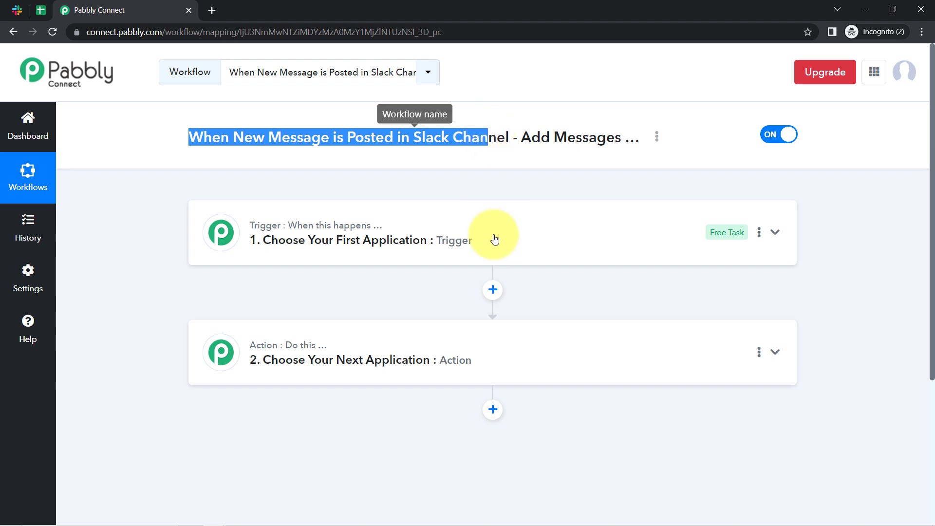
# - Choose Slack, not Slack (Legacy), as the workflow's trigger application
pyautogui.click(390, 248)
pyautogui.write('slack')
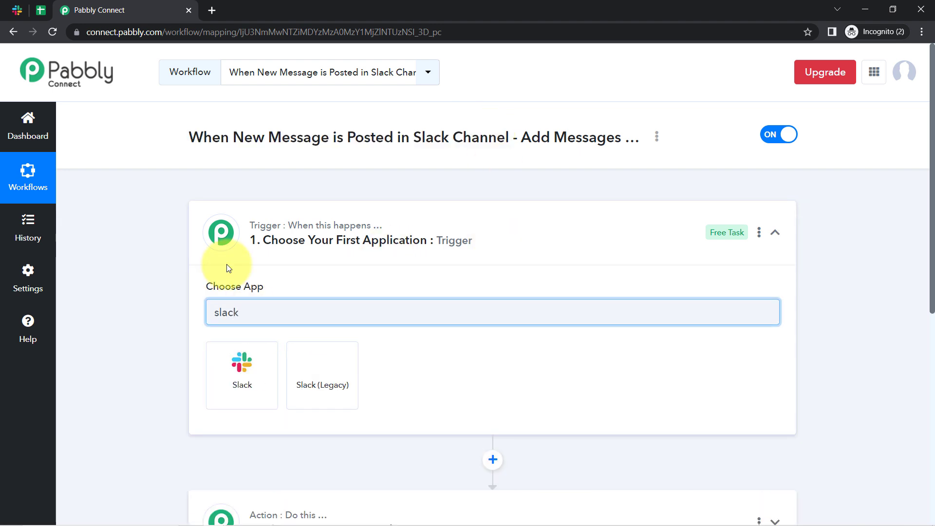
pyautogui.click(242, 373)
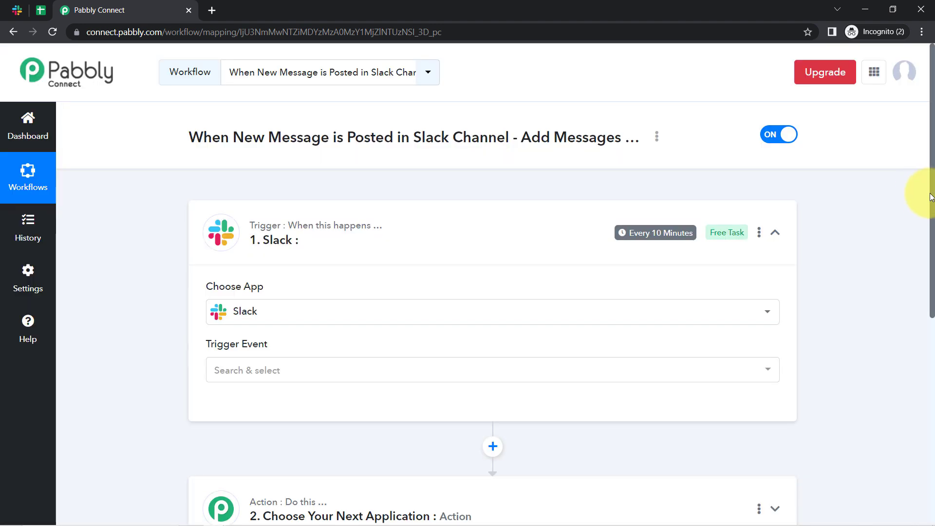
# - Choose Google Sheets as the application for the workflow's action step
pyautogui.scroll(-4, 918, 209)
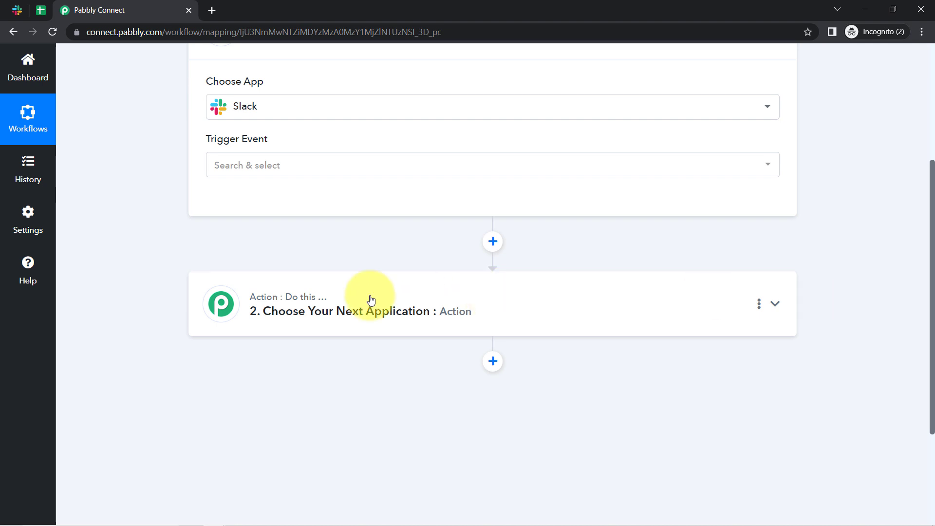
pyautogui.click(279, 299)
pyautogui.click(227, 384)
pyautogui.write('googlde s')
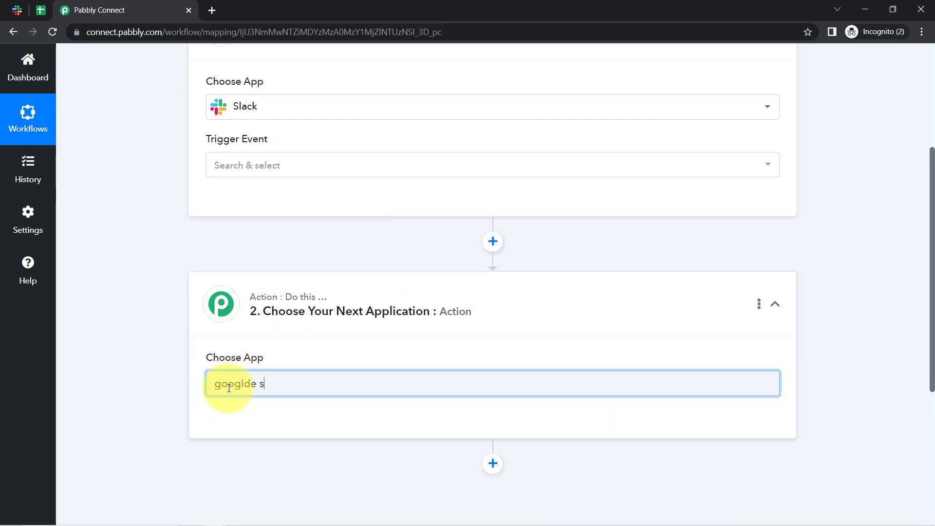
pyautogui.write('e shee')
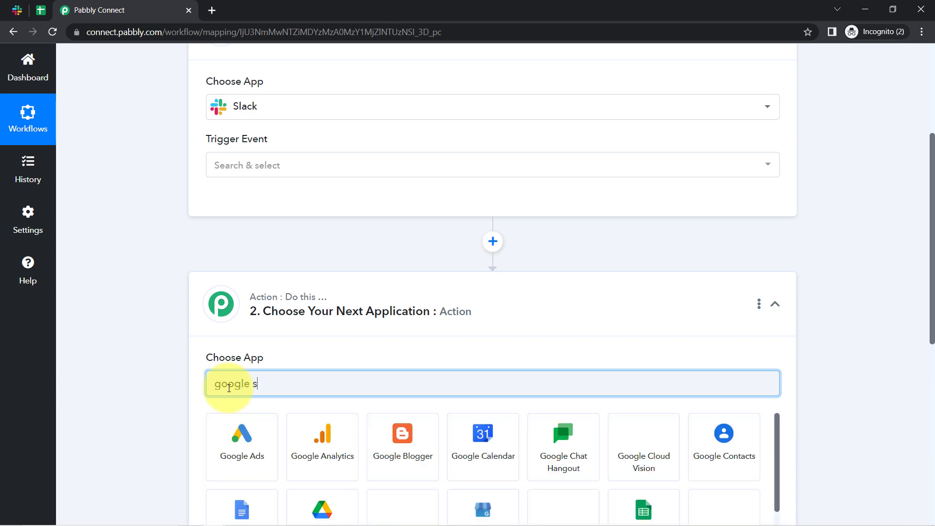
pyautogui.click(227, 416)
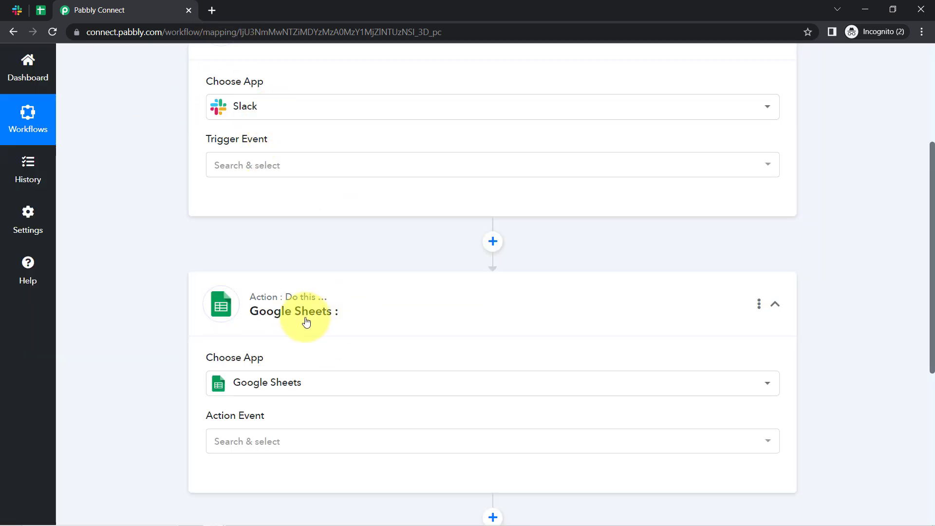
# - Set the Slack trigger event to New Message
pyautogui.moveTo(932, 300); pyautogui.dragTo(924, 185)
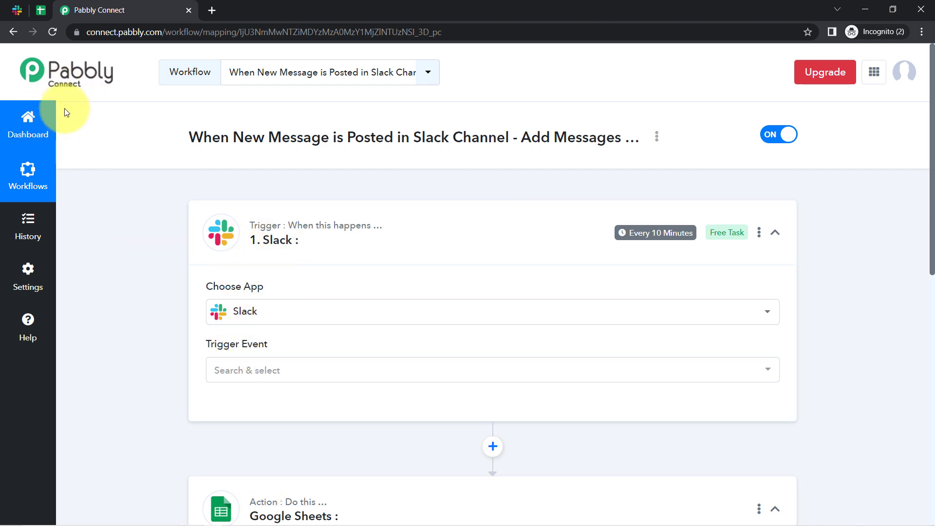
pyautogui.click(220, 369)
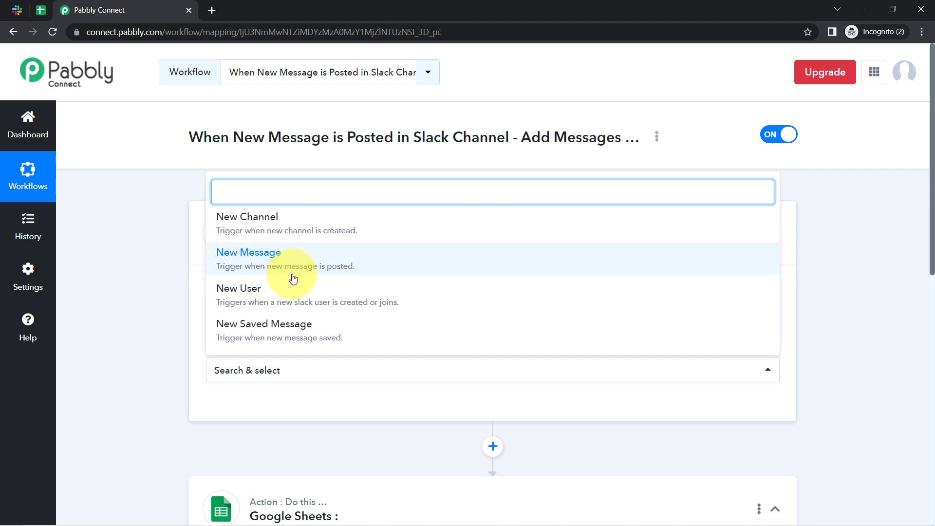
pyautogui.click(311, 271)
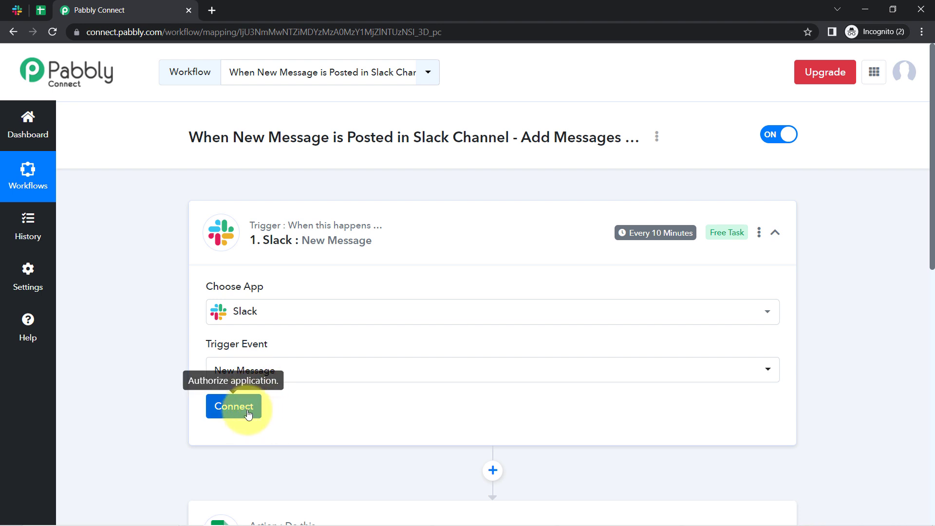
# - Start a new Slack connection for the trigger and set its token type to user
pyautogui.click(251, 406)
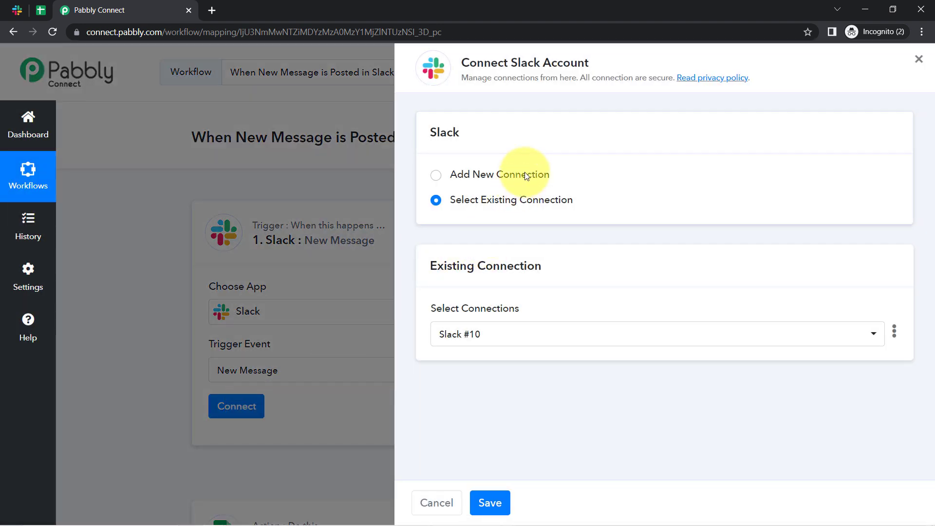
pyautogui.click(526, 176)
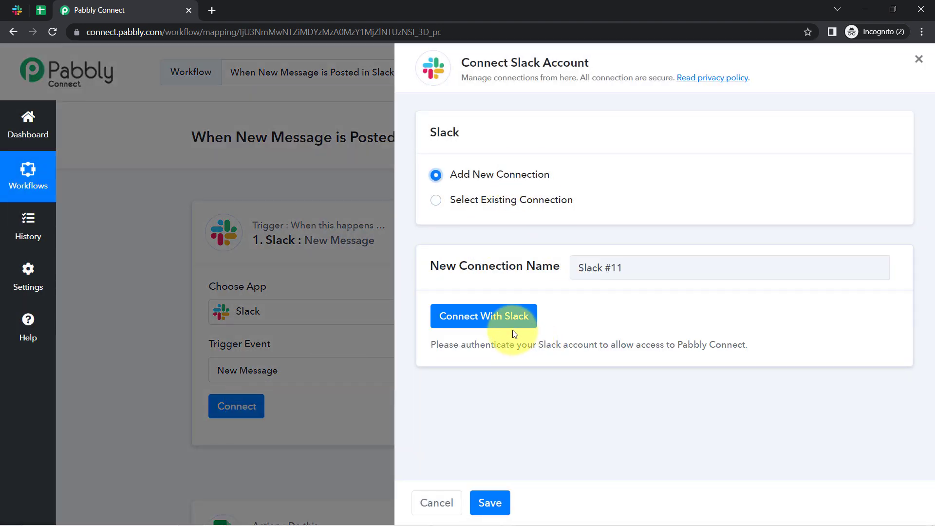
pyautogui.click(487, 307)
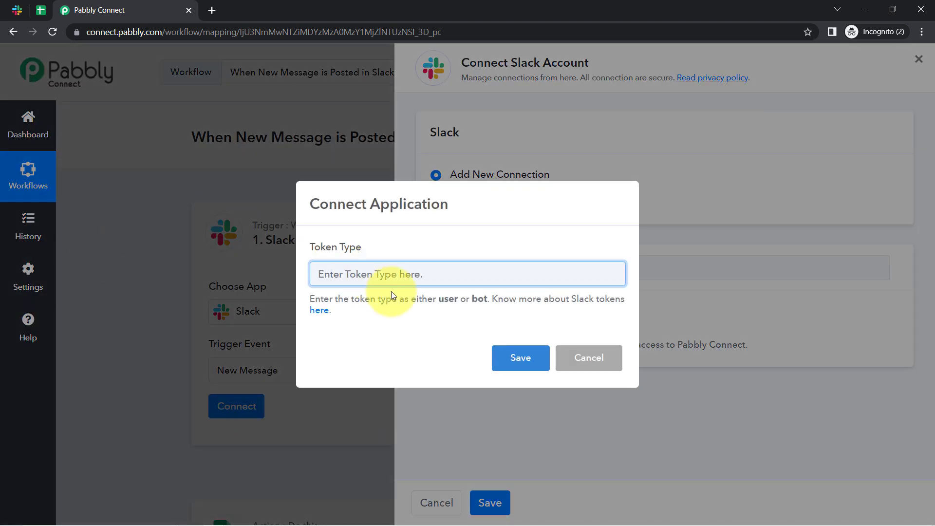
pyautogui.moveTo(438, 296); pyautogui.dragTo(451, 297)
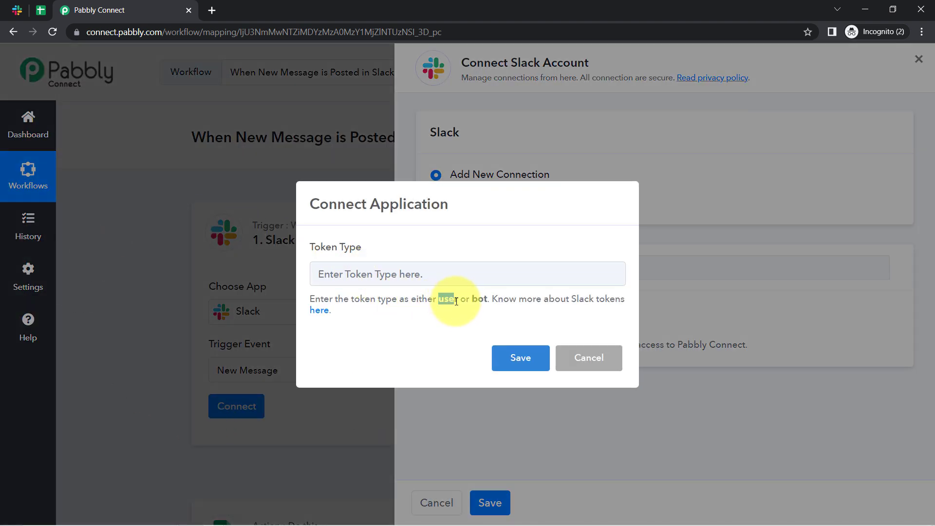
pyautogui.click(363, 283)
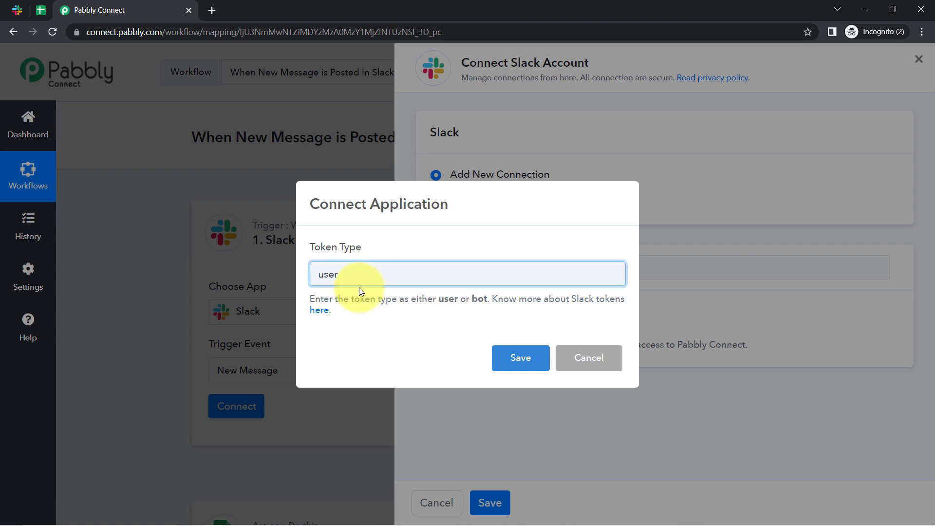
# - Read the Pabbly forum thread about Slack tokens linked from the token type prompt, then return to the workflow
pyautogui.click(17, 10)
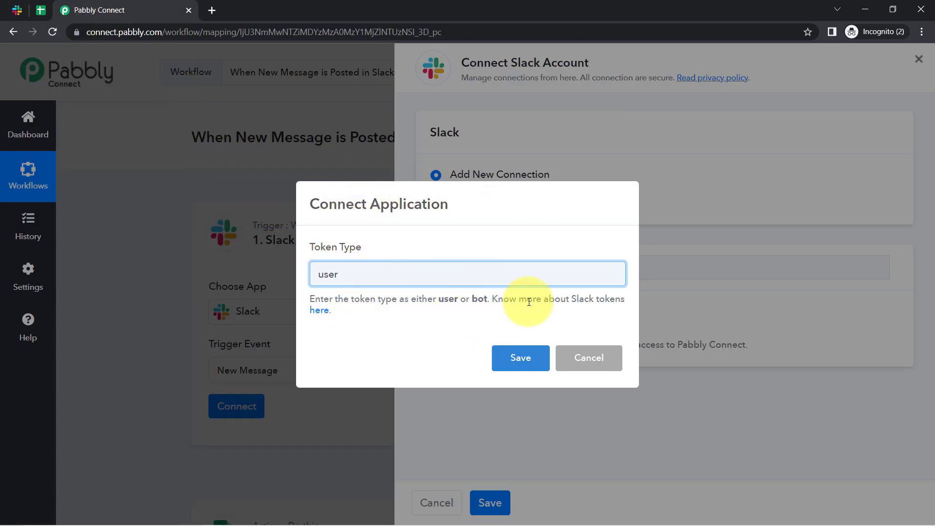
pyautogui.doubleClick(452, 298)
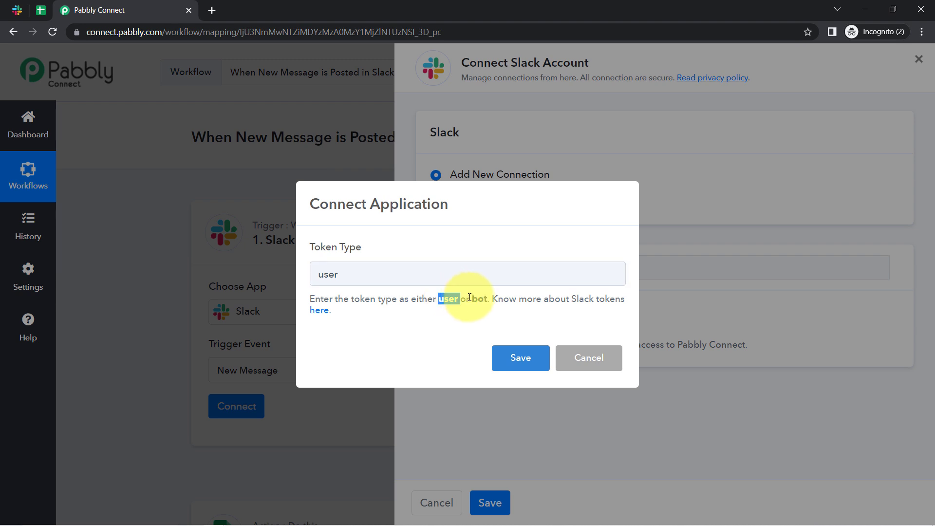
pyautogui.doubleClick(477, 297)
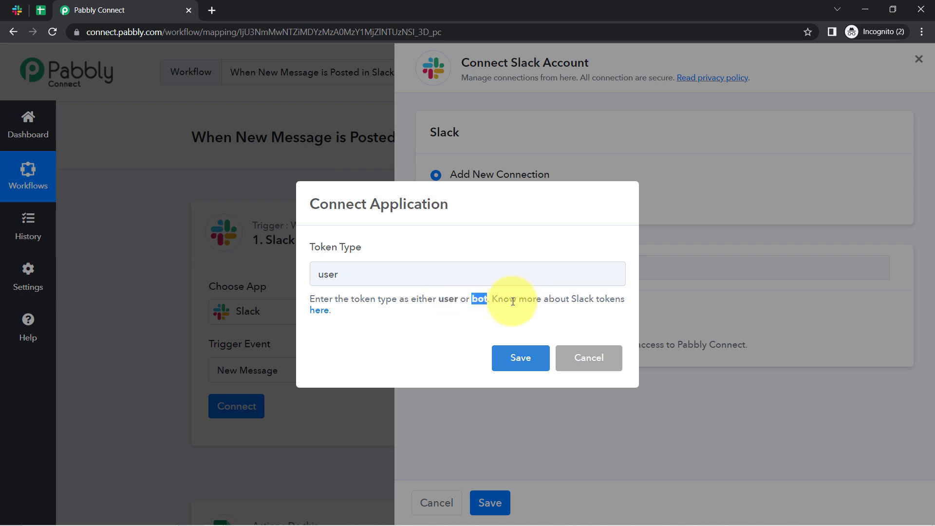
pyautogui.rightClick(318, 309)
pyautogui.click(331, 317)
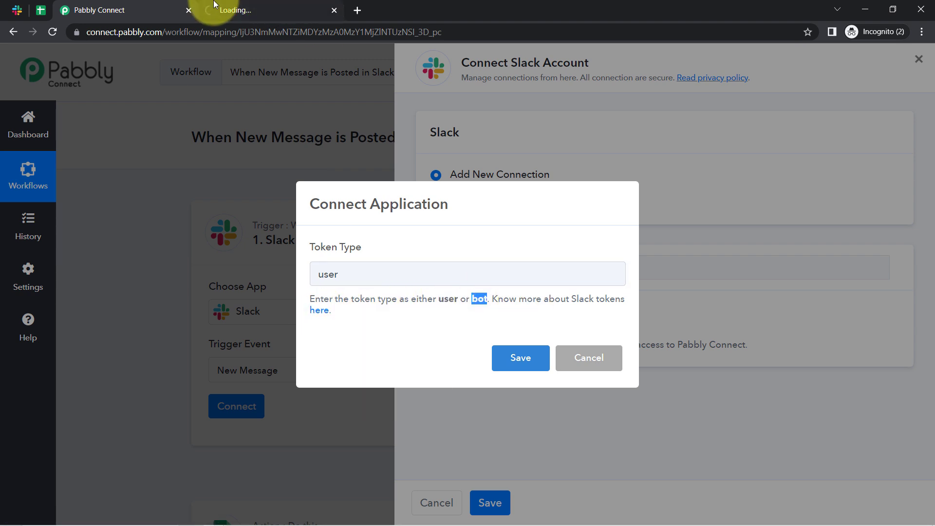
pyautogui.click(234, 10)
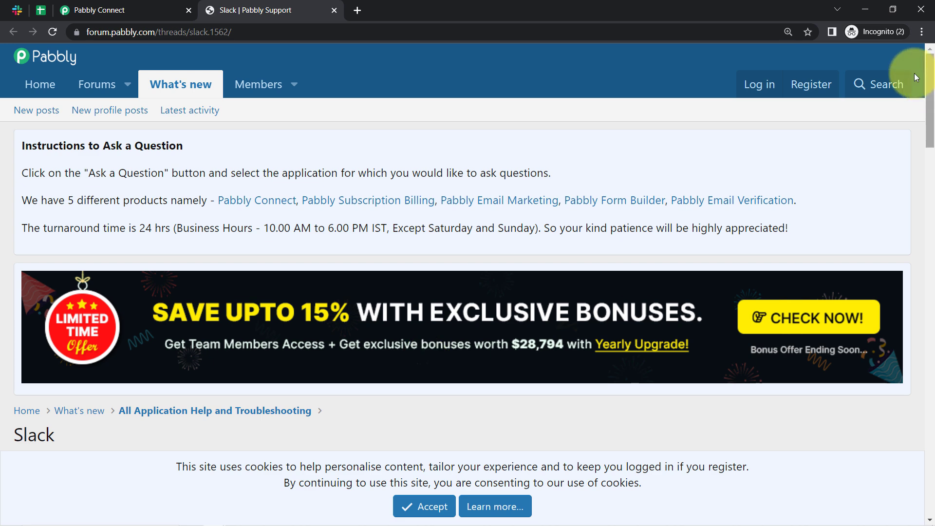
pyautogui.moveTo(930, 86); pyautogui.dragTo(930, 233)
pyautogui.moveTo(82, 179); pyautogui.dragTo(145, 386)
pyautogui.click(116, 4)
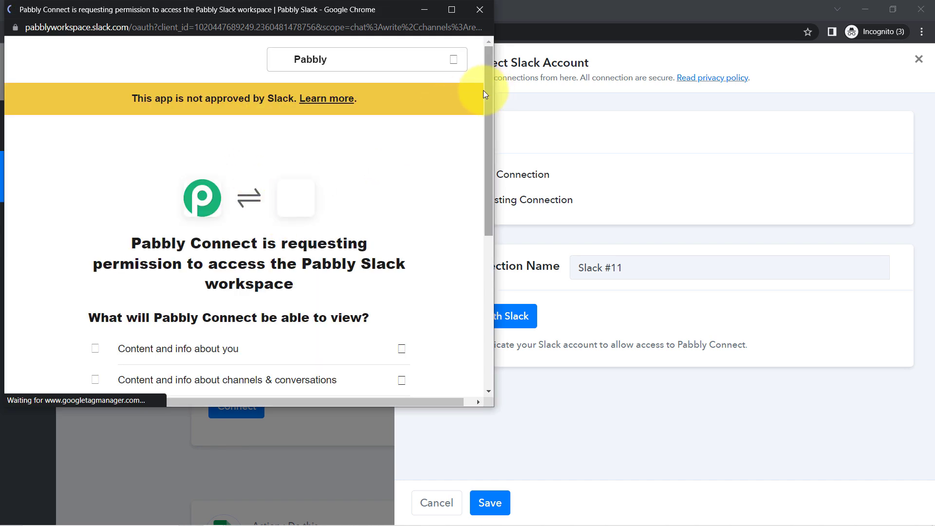
# - Allow Pabbly Connect to access the Pabbly Slack workspace and finish the authorization
pyautogui.moveTo(486, 92); pyautogui.dragTo(508, 282)
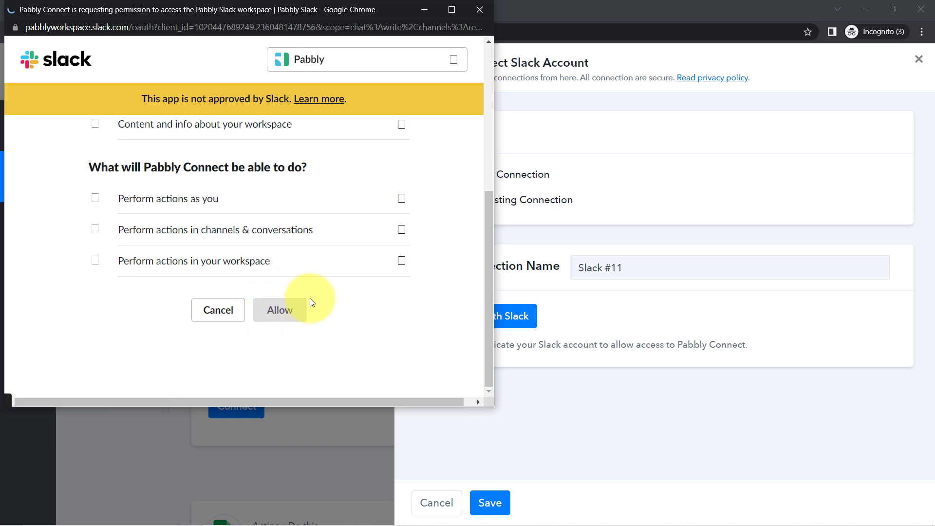
pyautogui.click(271, 312)
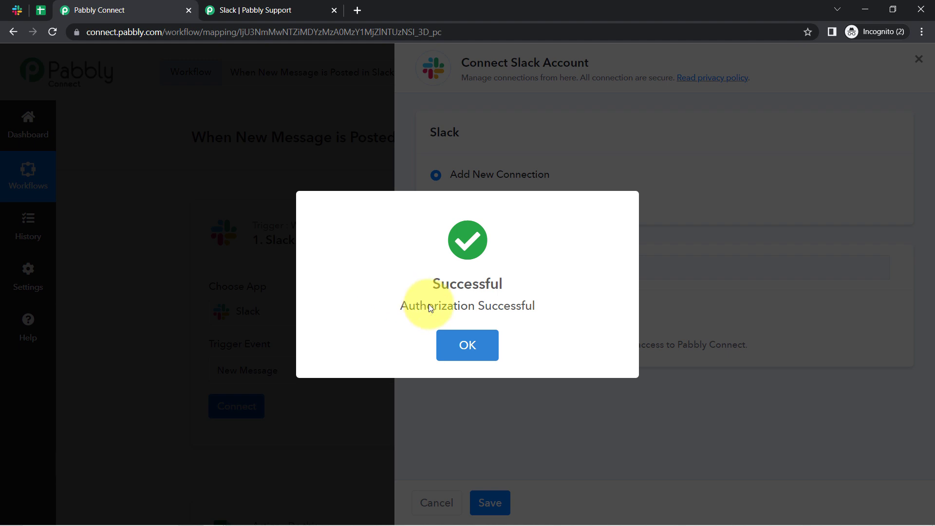
pyautogui.click(460, 325)
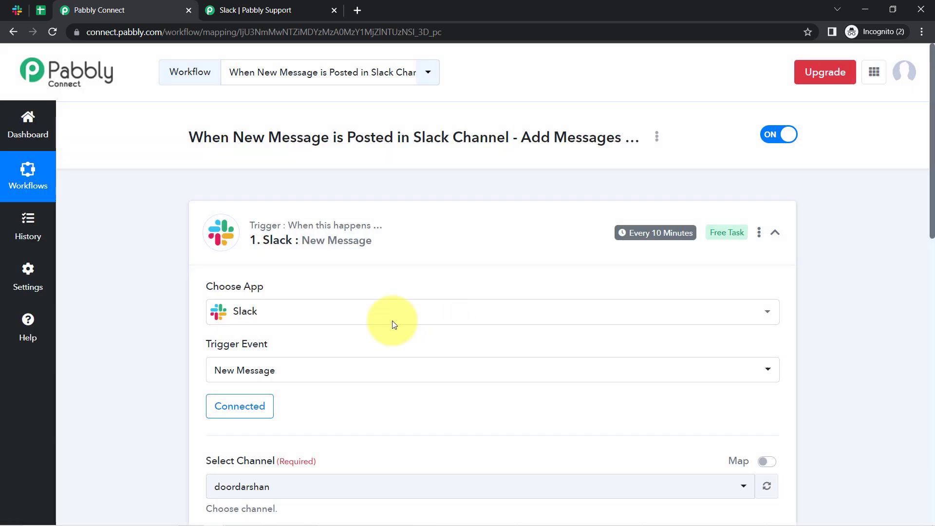
# - Look through the trigger's channel choices and check the intended channel's name in Slack
pyautogui.moveTo(930, 196); pyautogui.dragTo(924, 298)
pyautogui.click(258, 183)
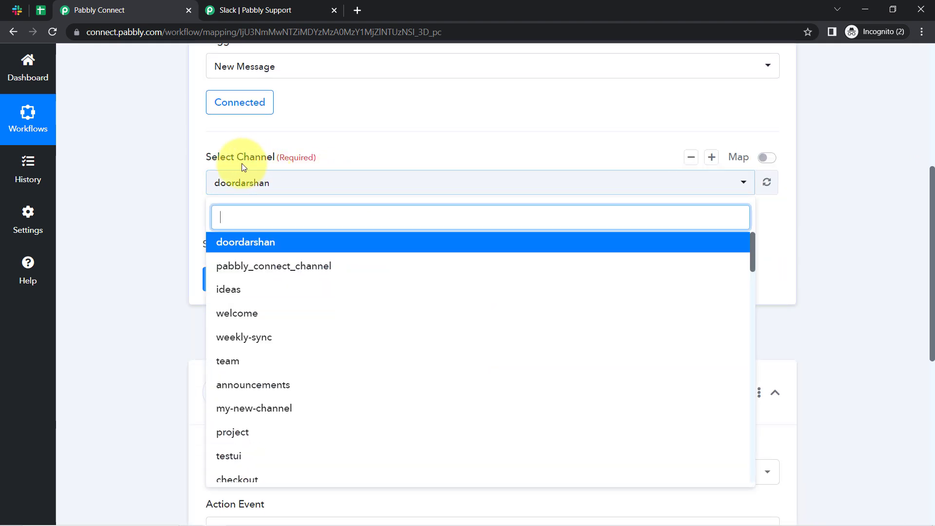
pyautogui.click(177, 215)
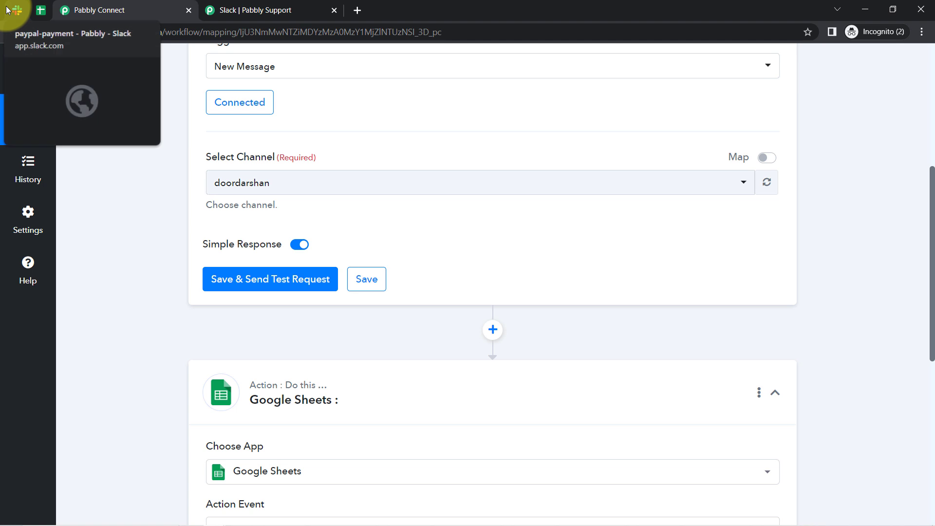
pyautogui.click(17, 10)
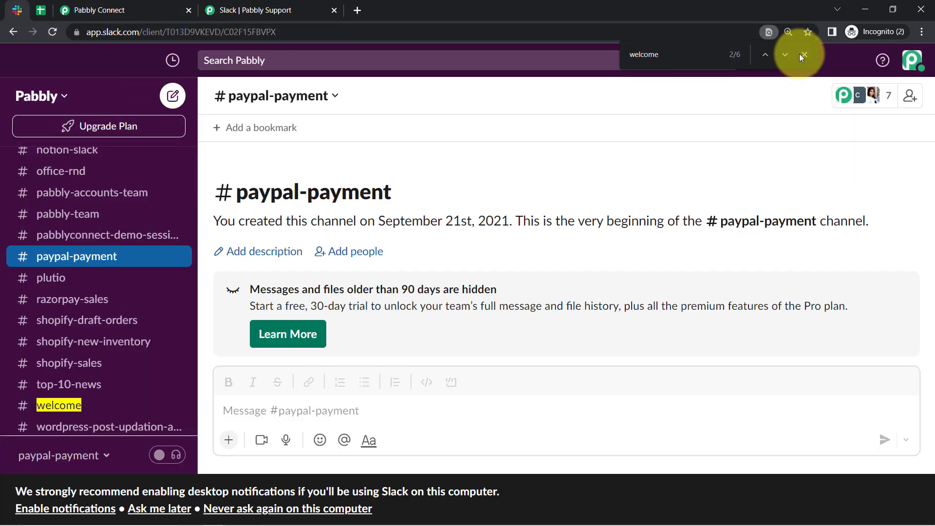
pyautogui.click(804, 55)
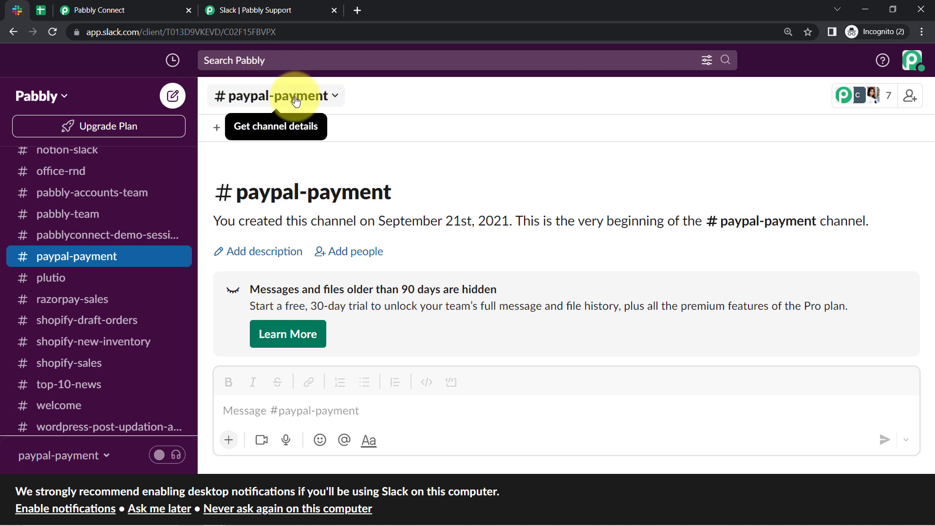
pyautogui.click(142, 6)
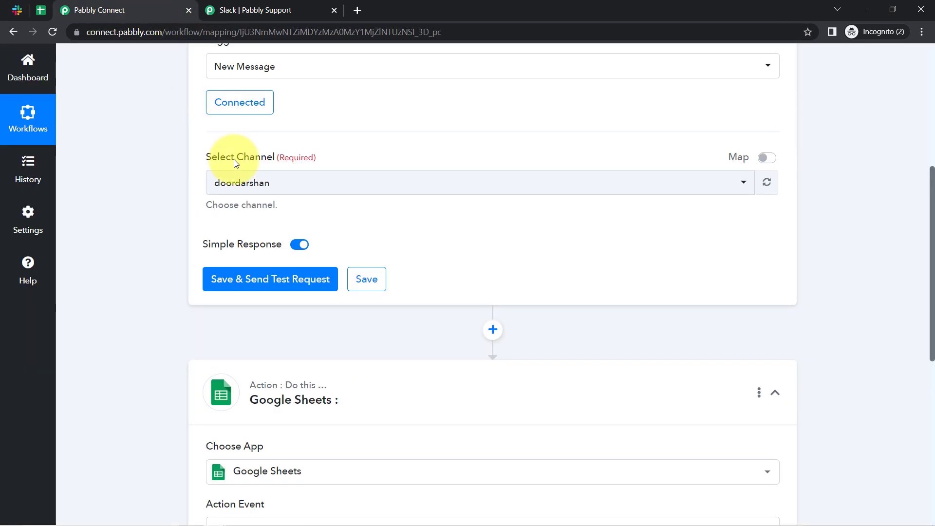
# - Set the Slack trigger's channel to paypal-payment, then save the trigger and send a test request
pyautogui.click(238, 182)
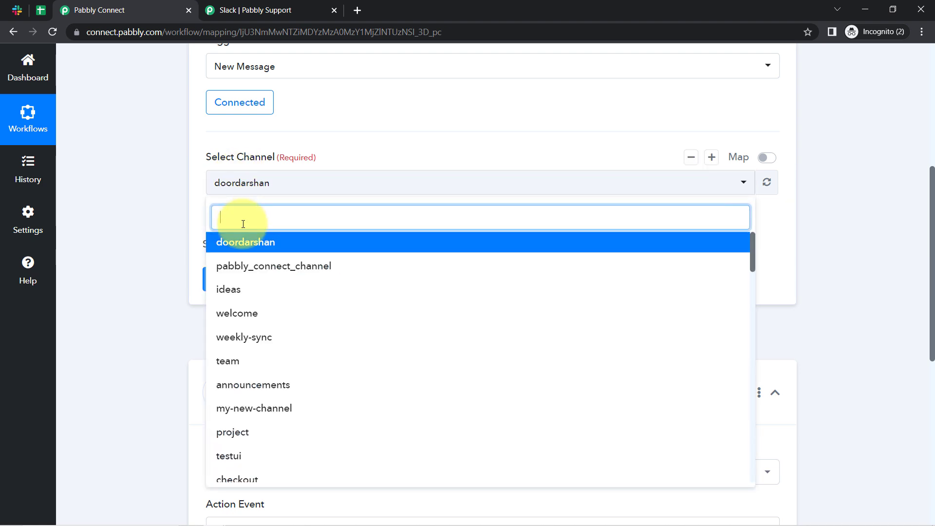
pyautogui.write('pay')
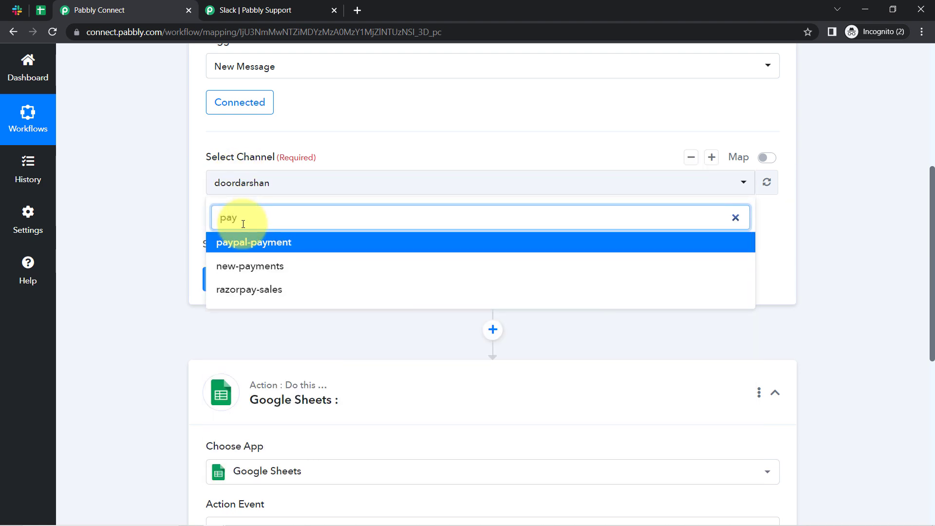
pyautogui.scroll(6, 243, 223)
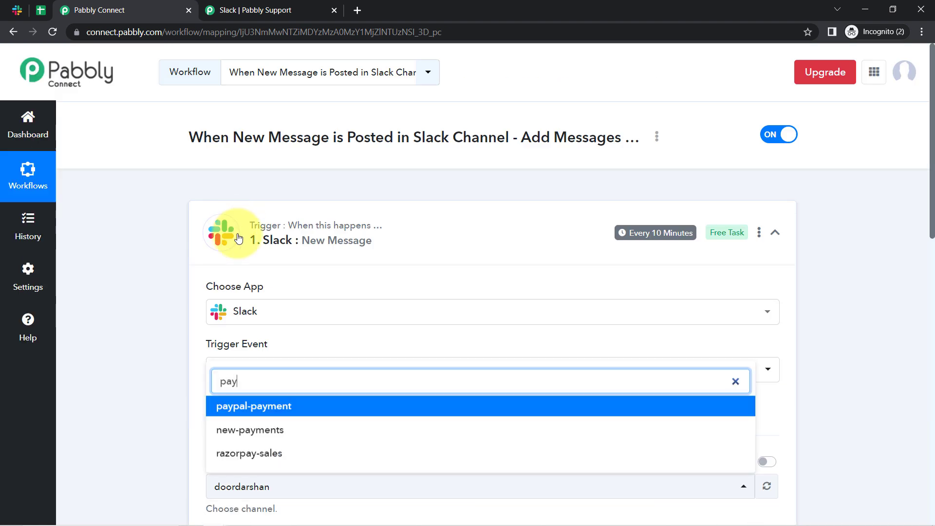
pyautogui.click(238, 407)
pyautogui.moveTo(931, 229); pyautogui.dragTo(931, 329)
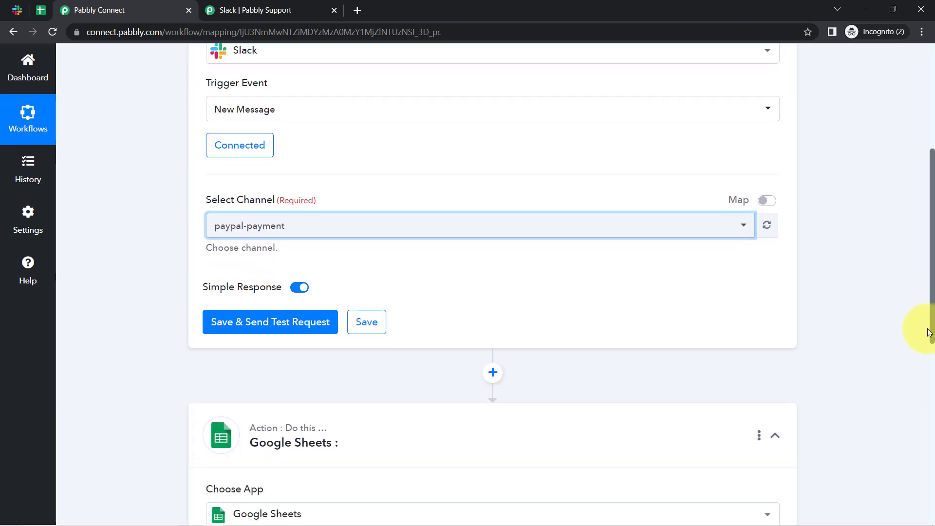
pyautogui.click(212, 325)
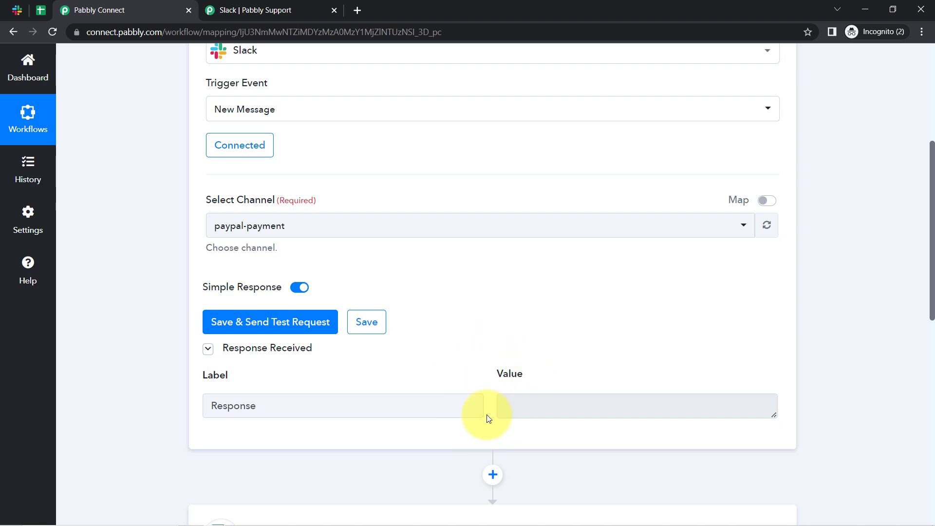
# - Switch to Slack's paypal-payment channel and postpone the desktop notifications prompt
pyautogui.click(18, 11)
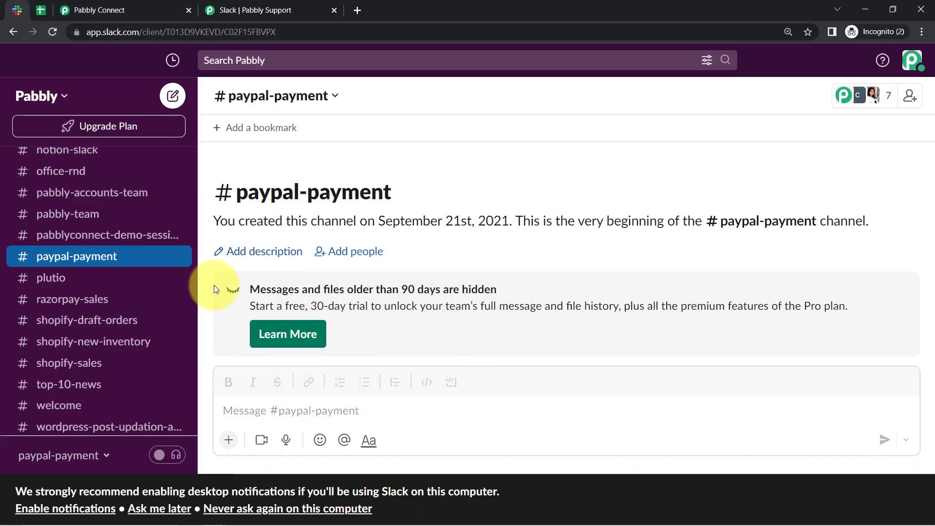
pyautogui.click(156, 509)
pyautogui.click(247, 462)
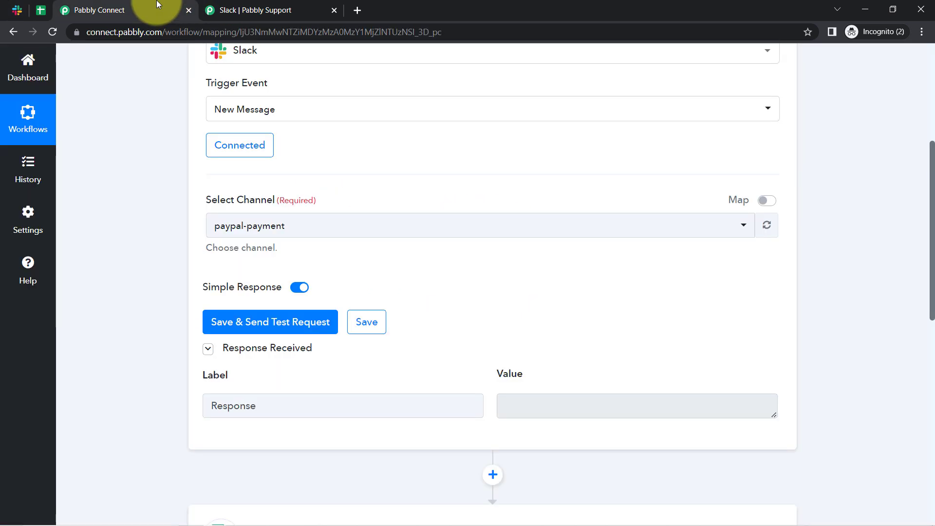
pyautogui.click(156, 10)
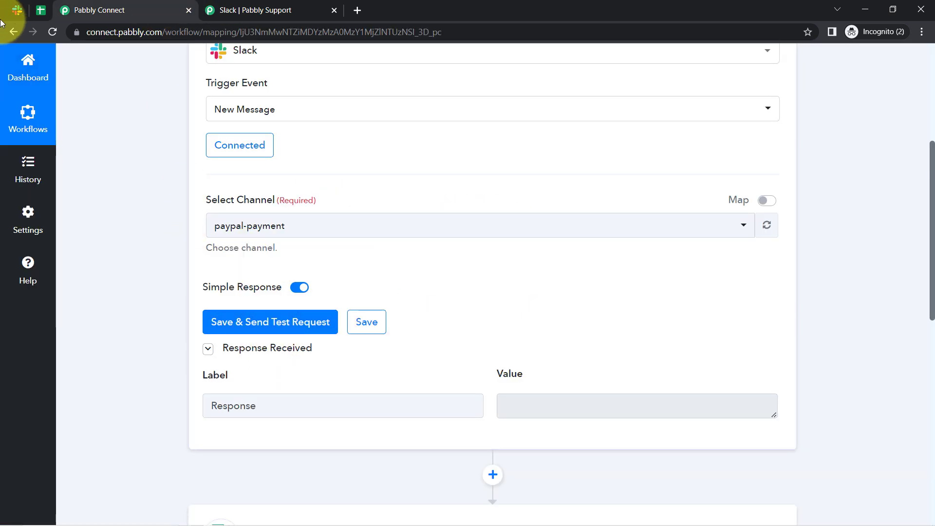
pyautogui.click(17, 10)
# - Copy the whole drafted message about the $259 plan from Notepad and post it in Slack's paypal-payment channel
pyautogui.moveTo(225, 521)
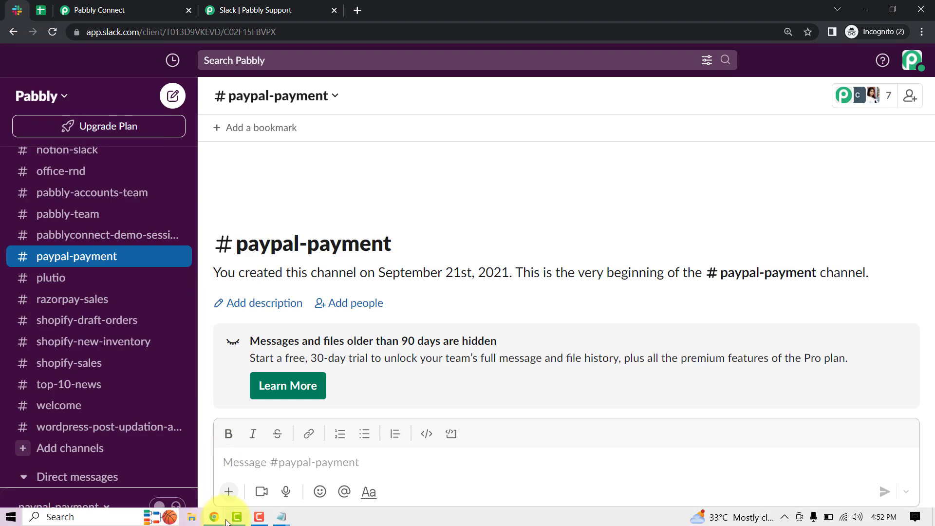
pyautogui.click(284, 518)
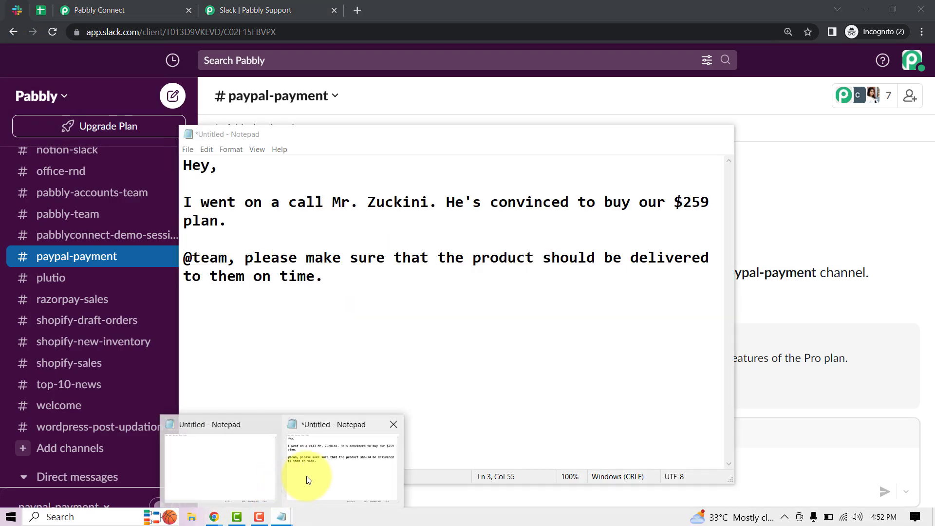
pyautogui.click(307, 481)
pyautogui.moveTo(329, 276); pyautogui.dragTo(167, 160)
pyautogui.hotkey('ctrl', 'c')
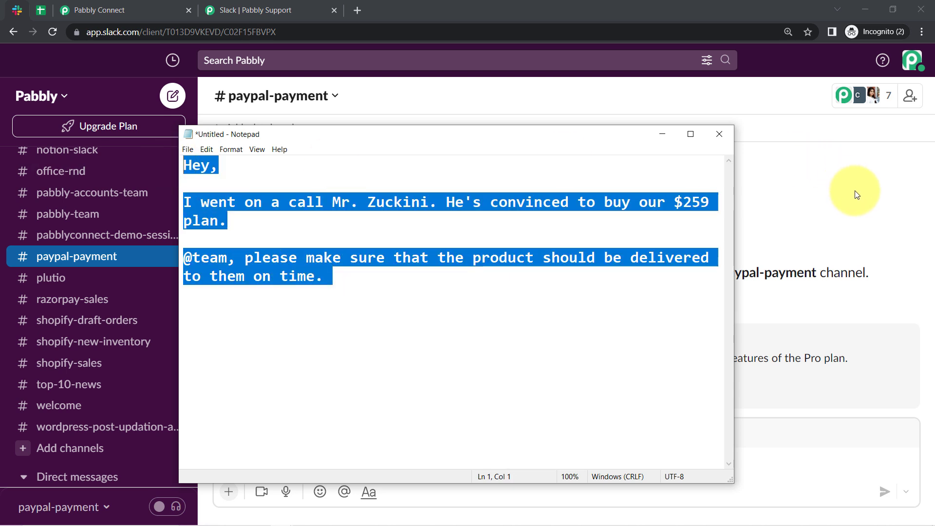
pyautogui.click(856, 190)
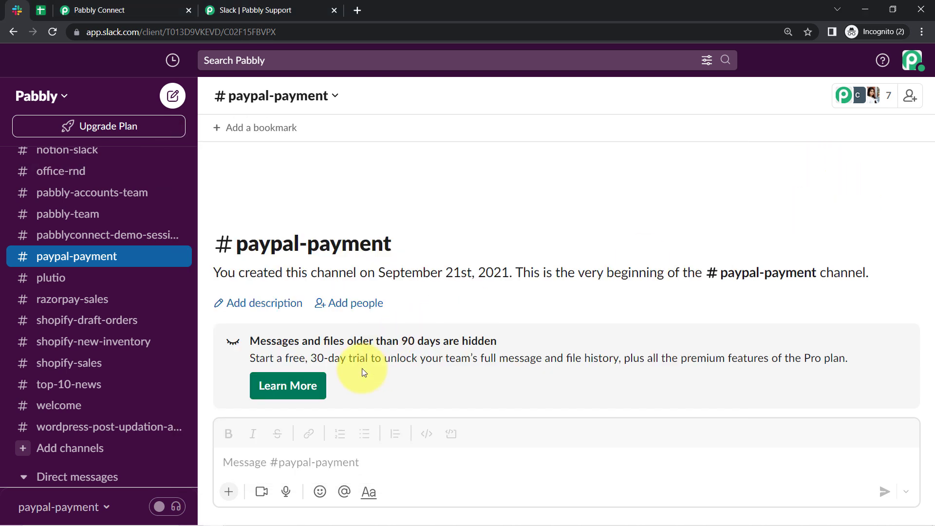
pyautogui.click(252, 462)
pyautogui.hotkey('ctrl', 'v')
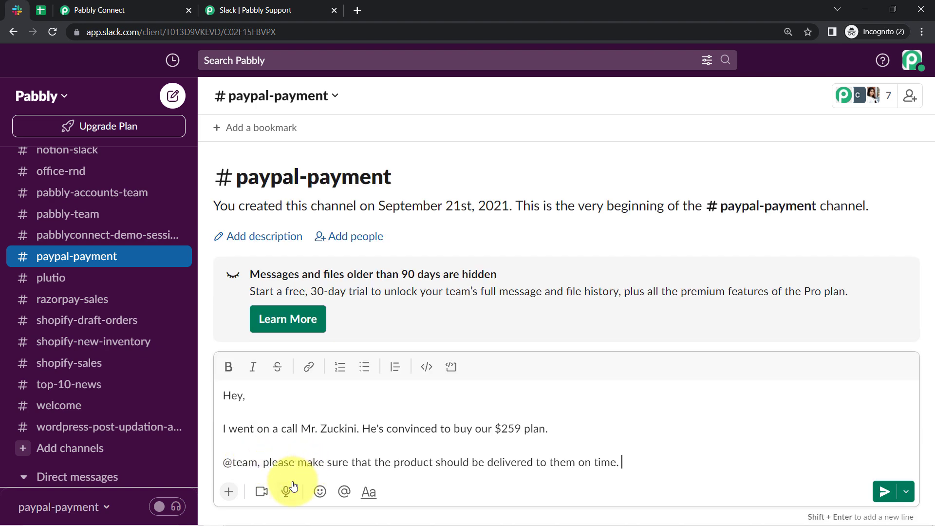
pyautogui.press('Return')
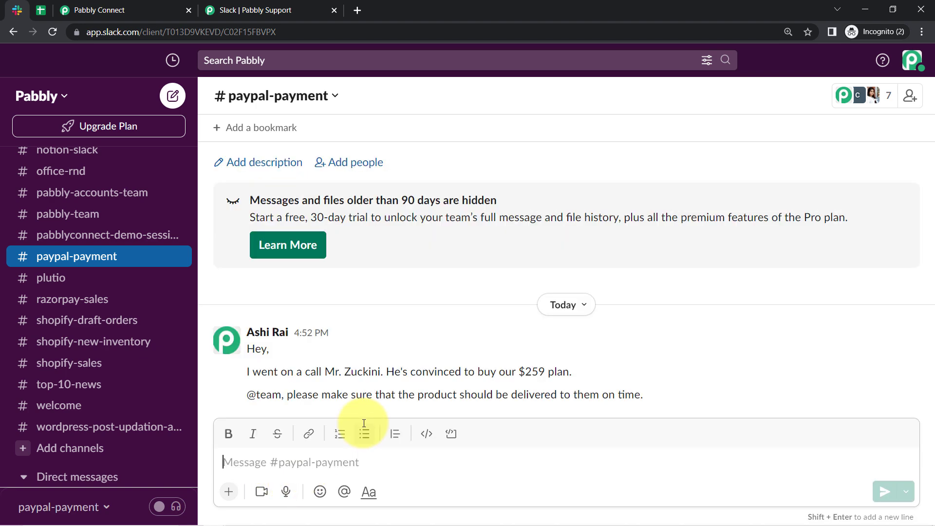
# - Return to the Pabbly Connect workflow and send the Slack trigger's test request again to capture the posted message
pyautogui.click(161, 10)
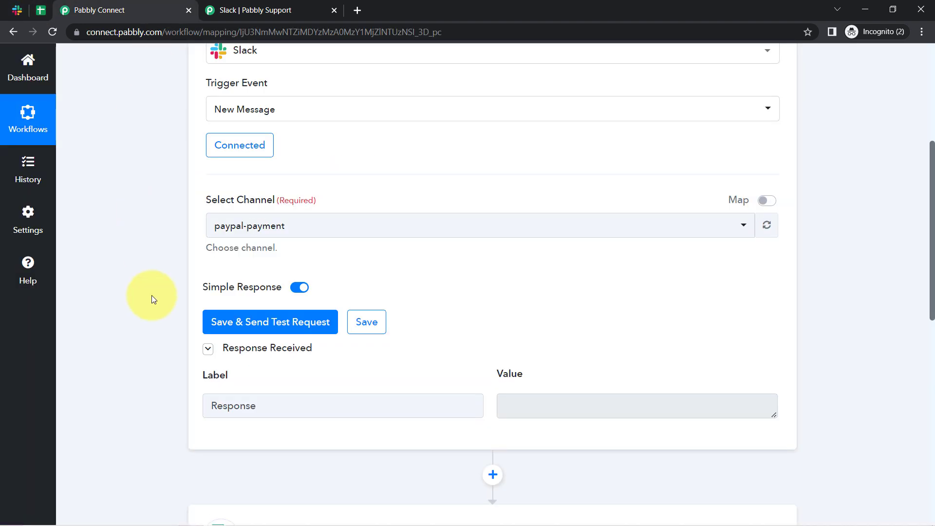
pyautogui.click(220, 317)
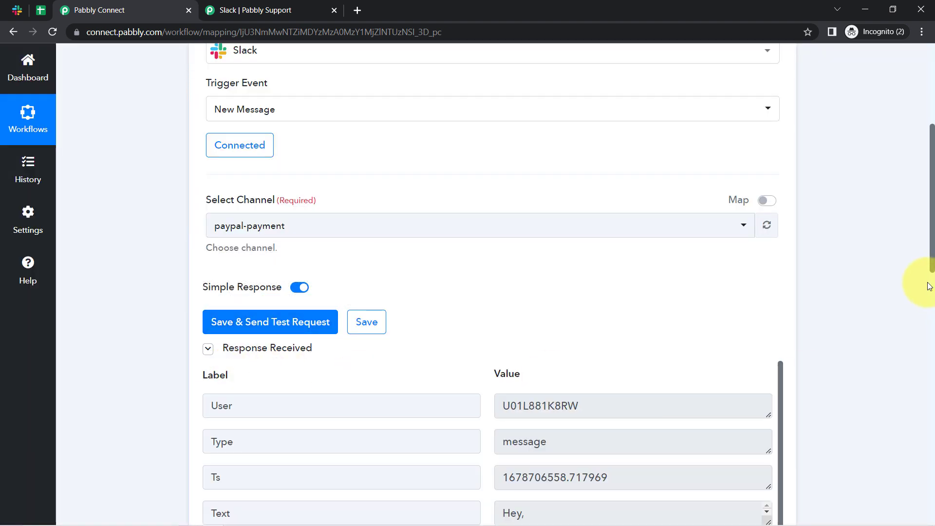
# - Examine the Slack trigger's captured response, checking the User and Text fields and enlarging the Text value to read the whole message
pyautogui.moveTo(931, 266); pyautogui.dragTo(931, 334)
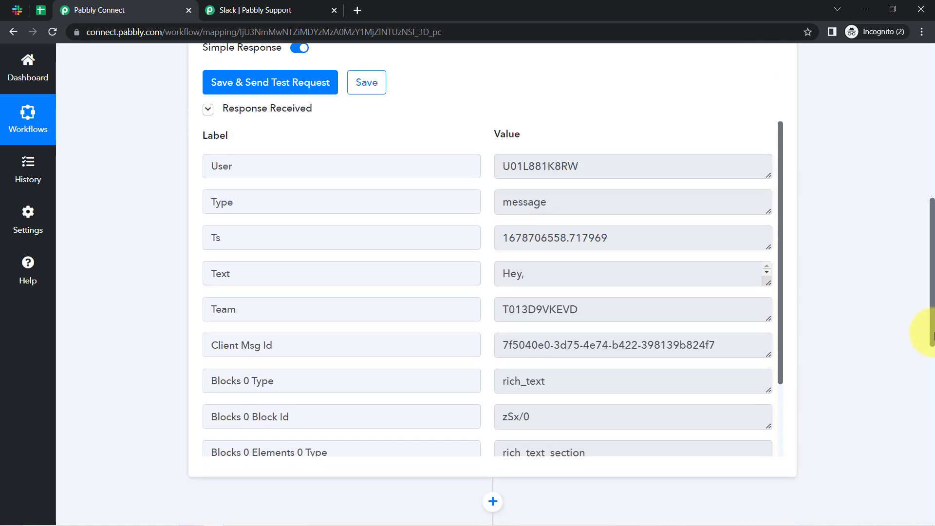
pyautogui.doubleClick(222, 164)
pyautogui.doubleClick(534, 166)
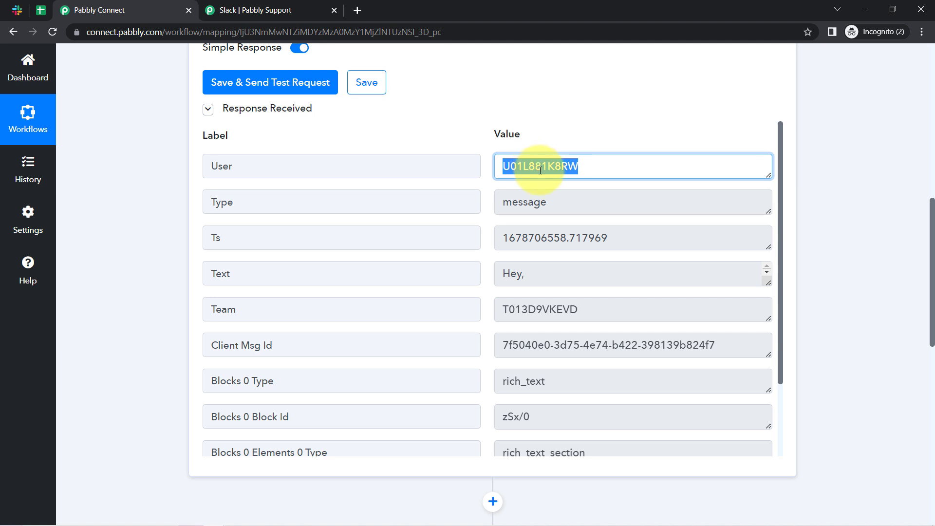
pyautogui.click(240, 275)
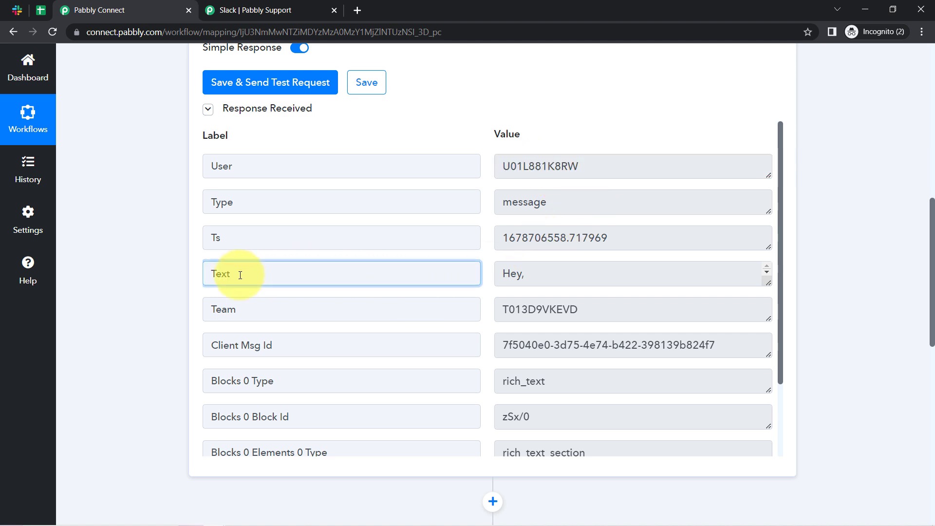
pyautogui.moveTo(768, 284); pyautogui.dragTo(753, 408)
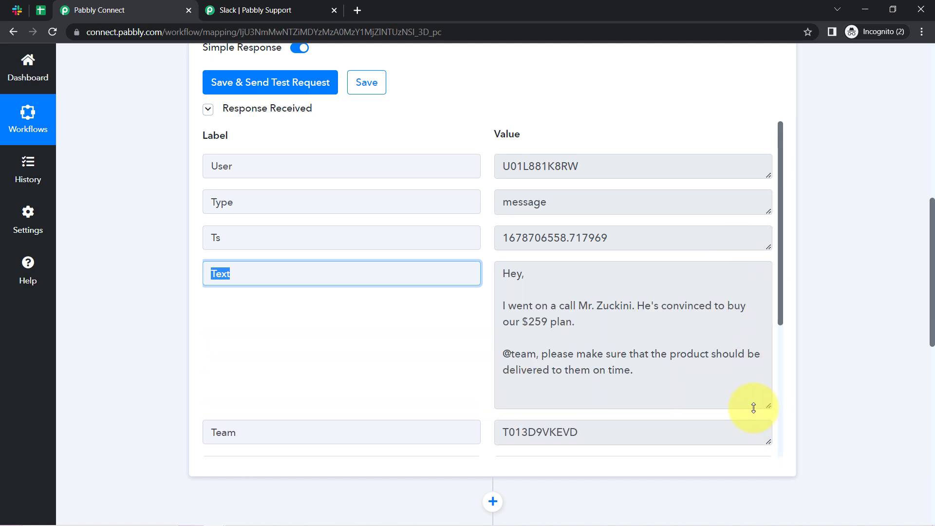
# - Switch to Slack and review the message posted in the paypal-payment channel, line by line
pyautogui.click(16, 8)
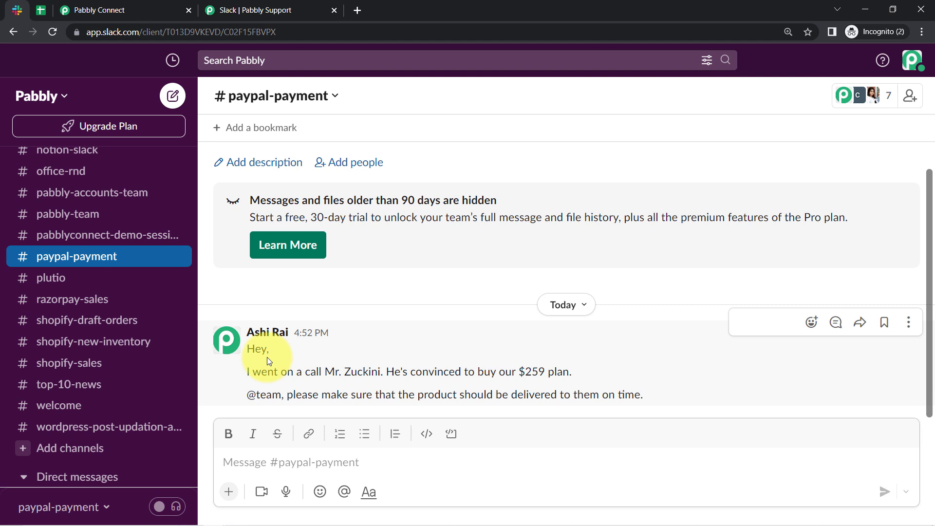
pyautogui.moveTo(280, 372); pyautogui.dragTo(351, 373)
pyautogui.click(395, 379)
pyautogui.moveTo(428, 375); pyautogui.dragTo(538, 378)
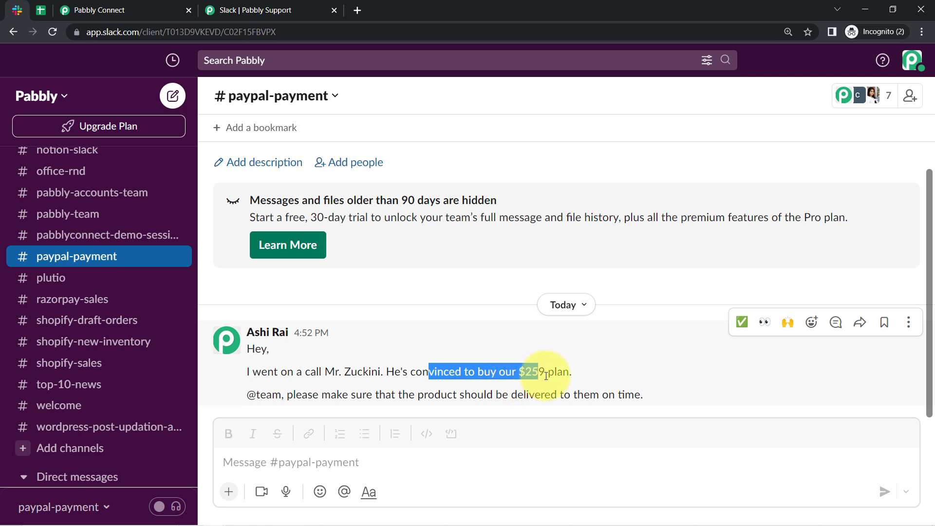
pyautogui.click(545, 376)
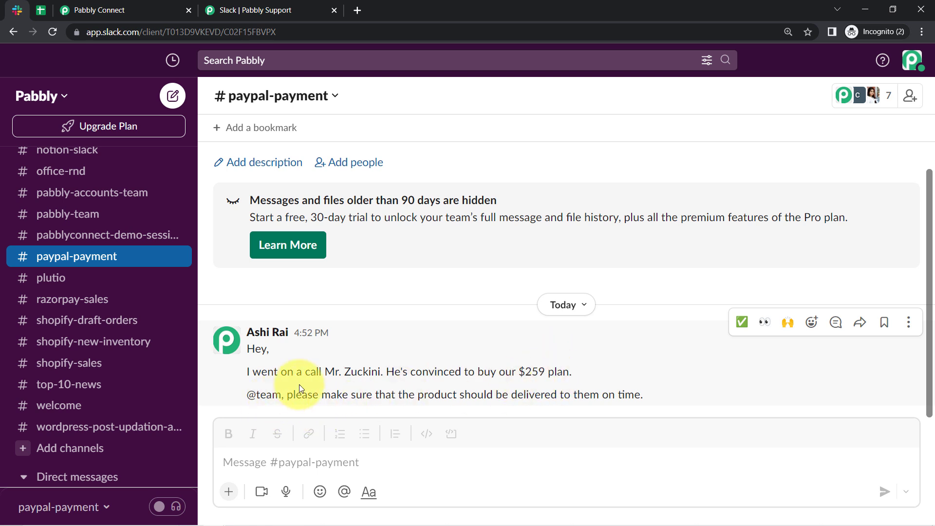
pyautogui.moveTo(396, 394); pyautogui.dragTo(610, 405)
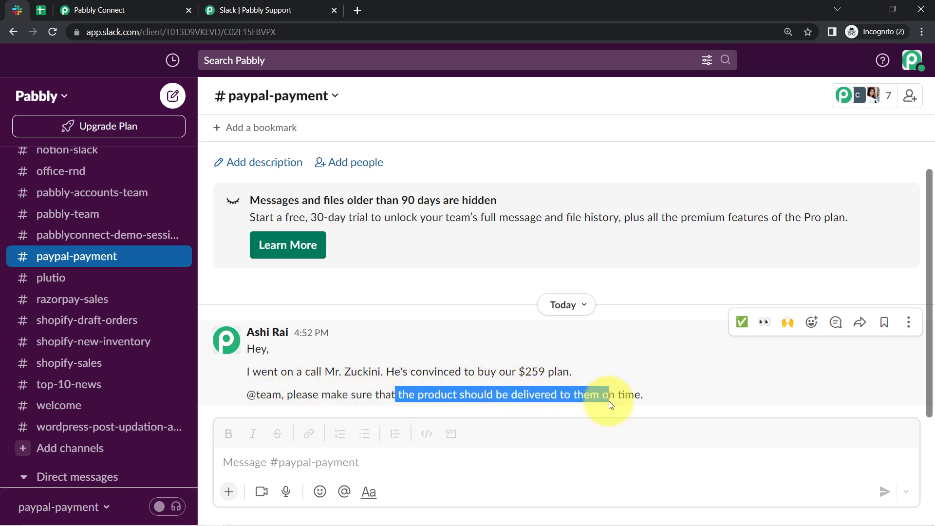
pyautogui.click(602, 403)
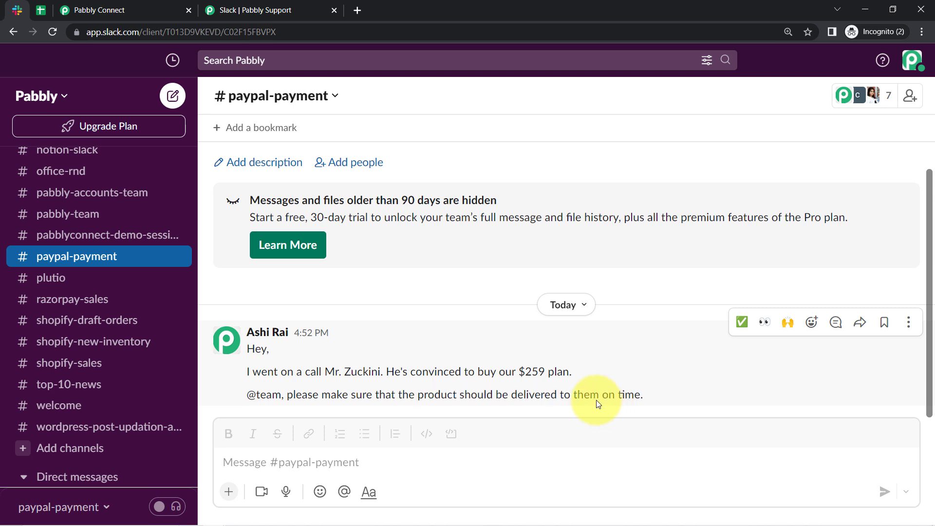
# - Return to the Pabbly Connect workflow and compare the response's Text value and the Blocks 0 Elements 0 Elements 0 Text value with the message
pyautogui.click(110, 5)
pyautogui.moveTo(510, 273); pyautogui.dragTo(635, 374)
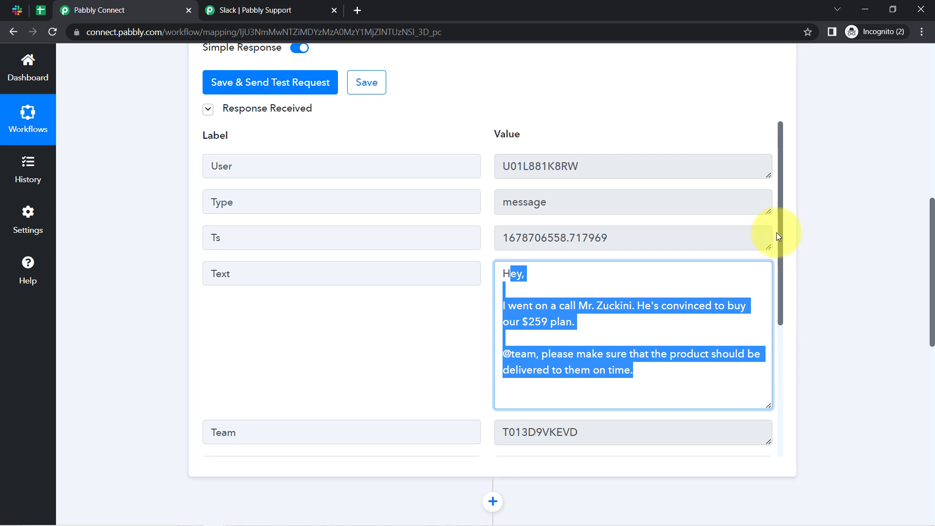
pyautogui.moveTo(780, 237); pyautogui.dragTo(765, 386)
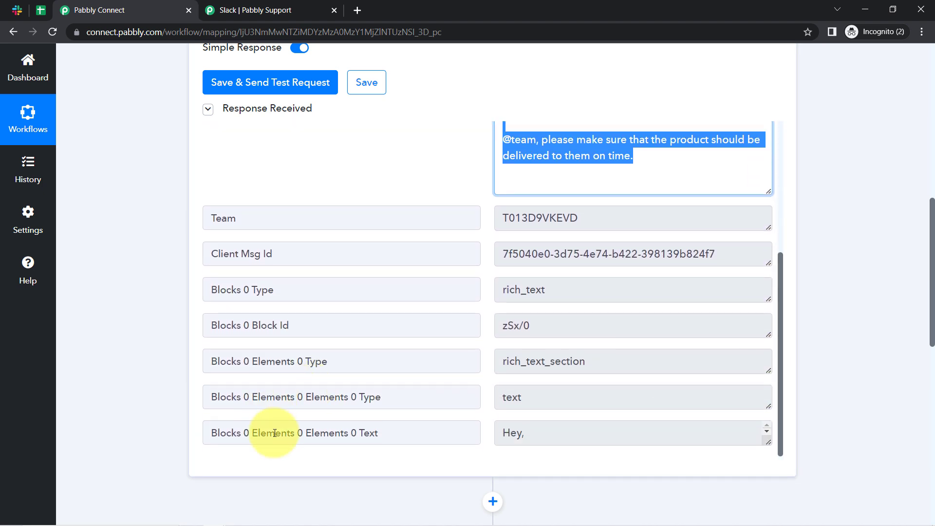
pyautogui.moveTo(276, 433); pyautogui.dragTo(302, 433)
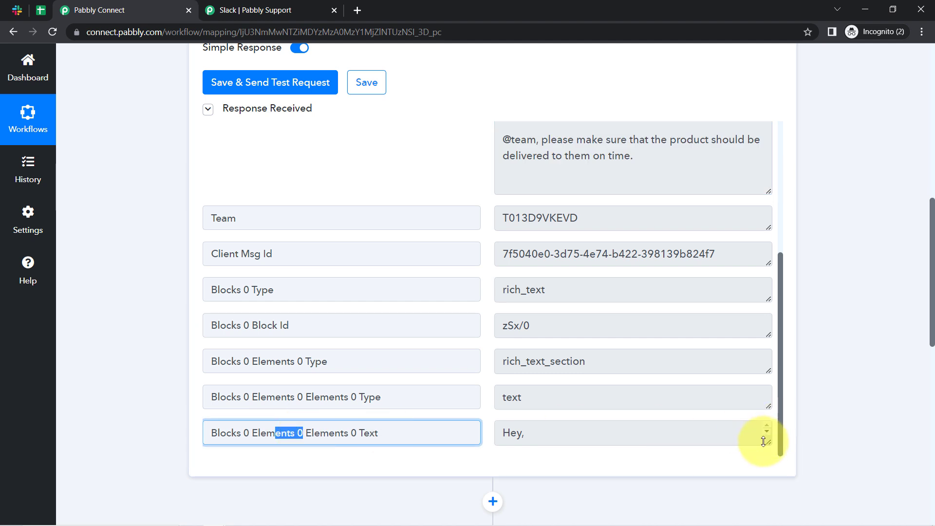
pyautogui.moveTo(763, 441); pyautogui.dragTo(763, 463)
pyautogui.moveTo(781, 356); pyautogui.dragTo(780, 389)
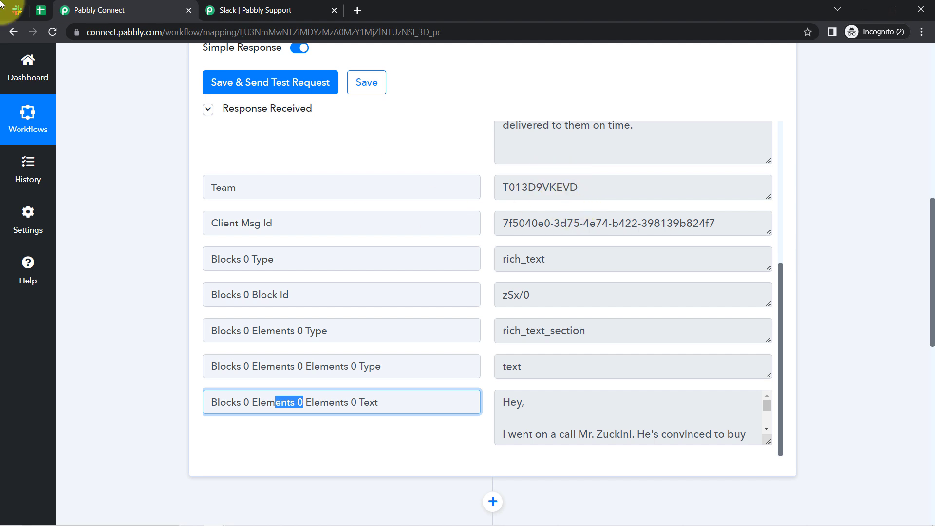
# - Switch to the All Incoming Messages Record spreadsheet and check its Channel Name, Name, Email and Message columns and the row beneath
pyautogui.click(40, 9)
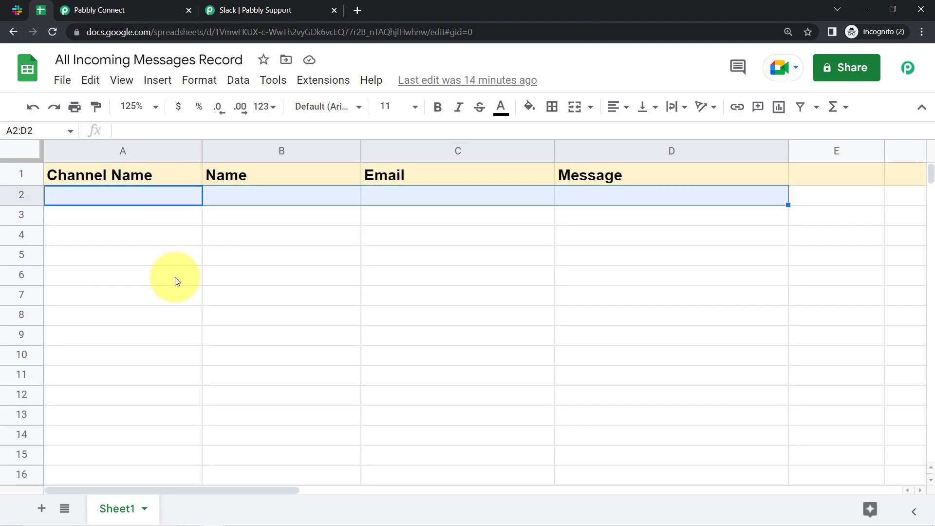
pyautogui.click(173, 276)
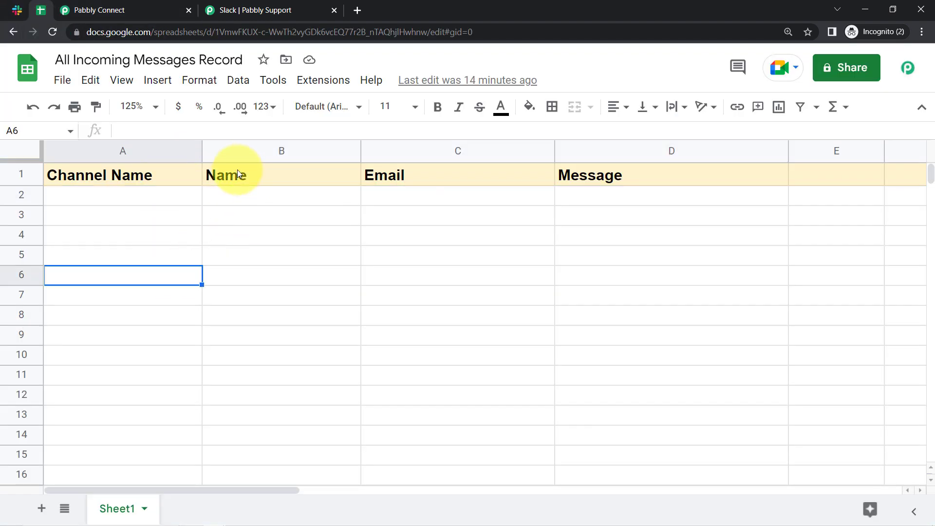
pyautogui.click(238, 170)
pyautogui.click(382, 171)
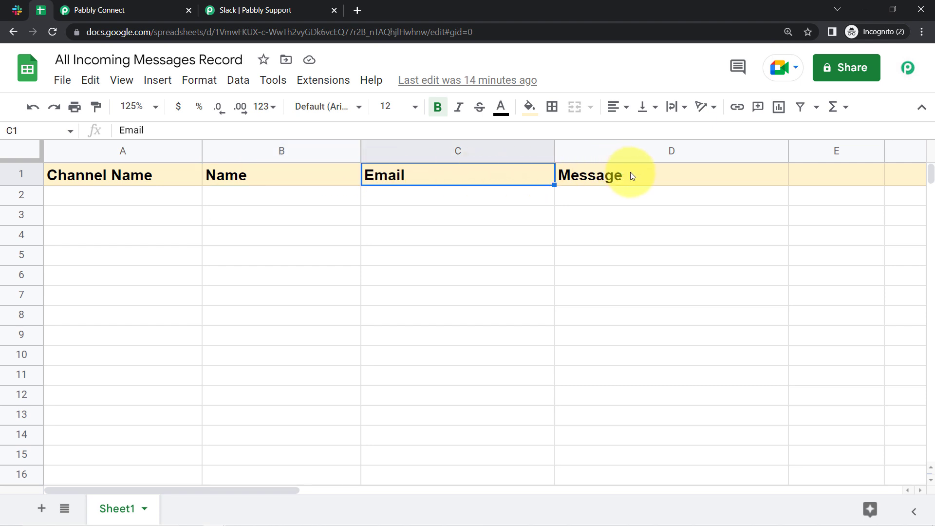
pyautogui.click(631, 175)
pyautogui.click(60, 176)
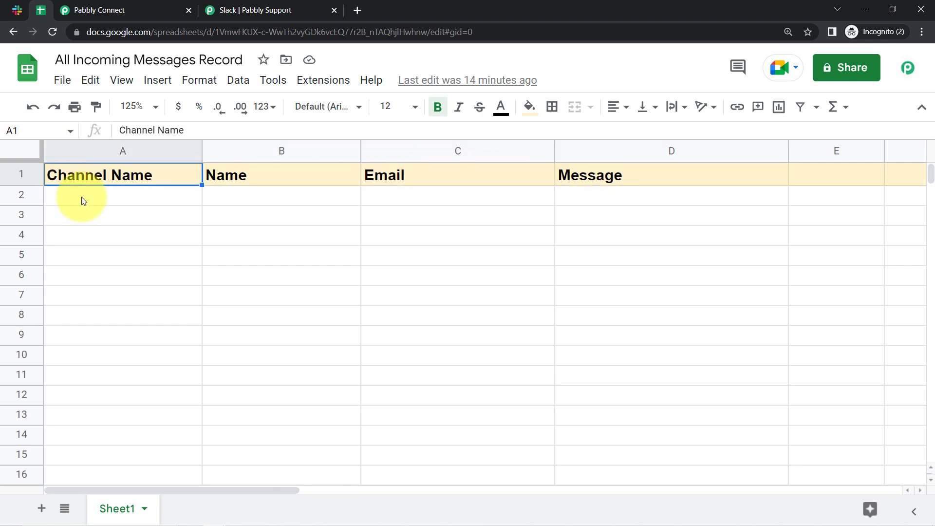
pyautogui.click(83, 201)
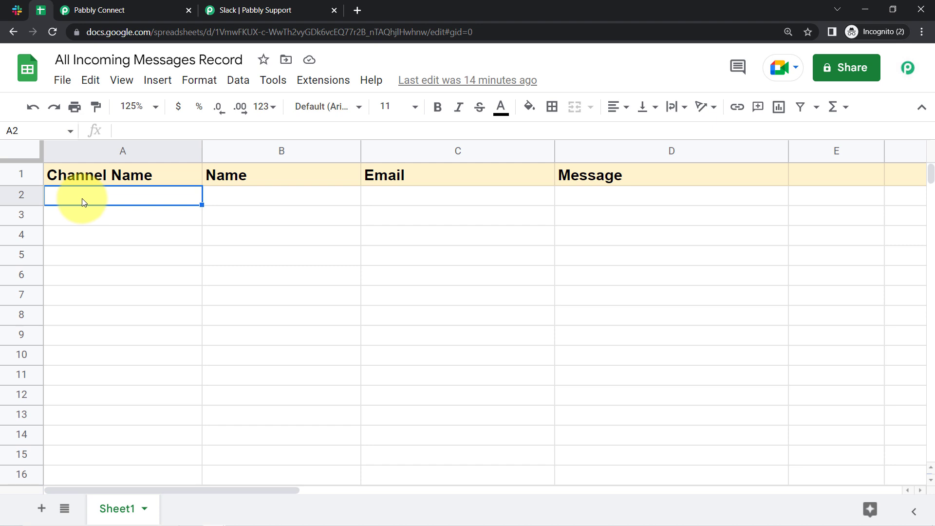
pyautogui.click(274, 205)
pyautogui.click(383, 198)
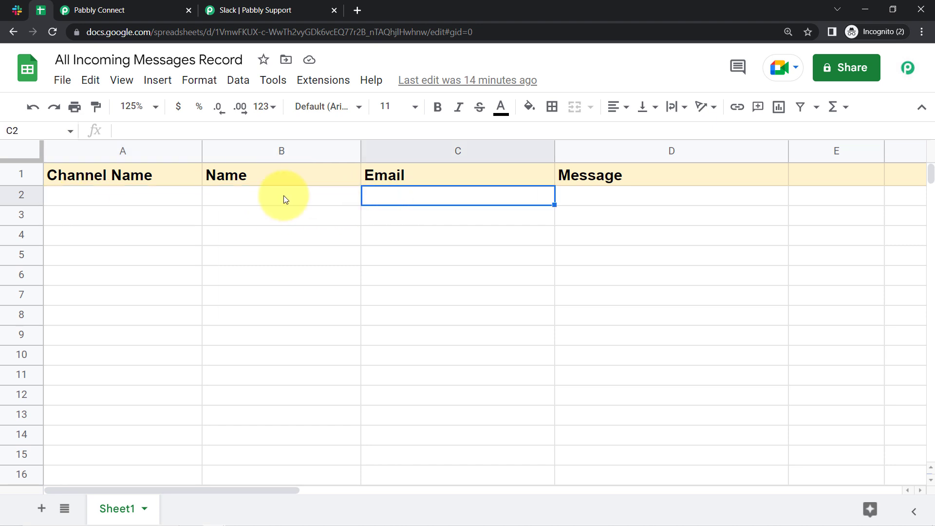
# - Go back to the Pabbly Connect workflow and check the User value in the Slack trigger's response
pyautogui.click(73, 11)
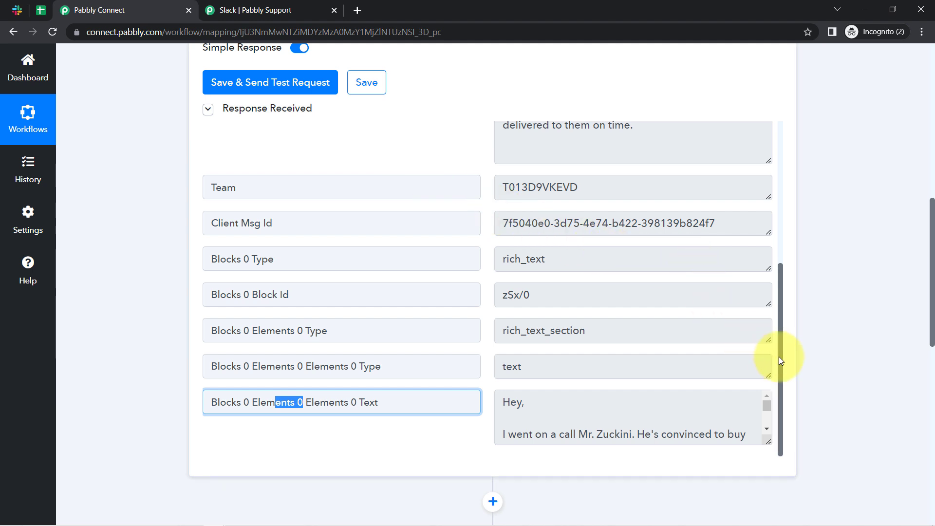
pyautogui.moveTo(782, 357); pyautogui.dragTo(765, 215)
pyautogui.scroll(1, 765, 215)
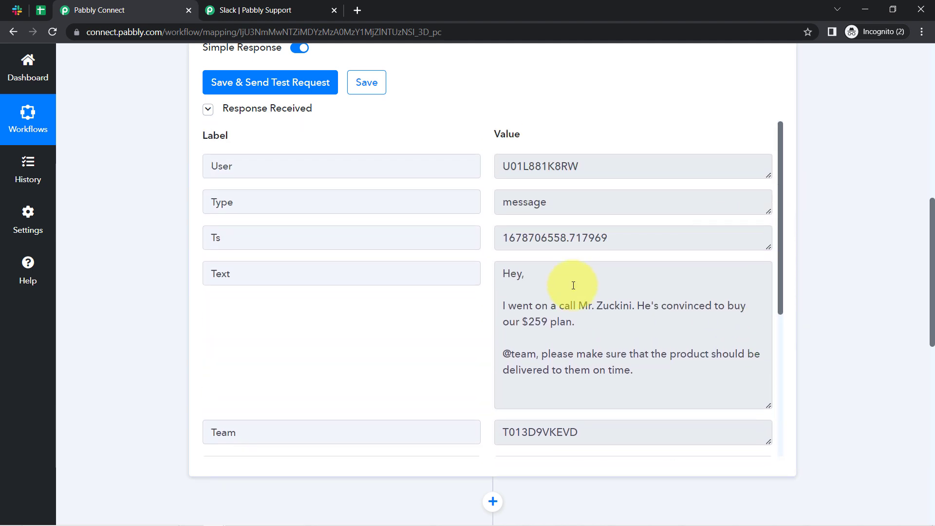
pyautogui.doubleClick(536, 169)
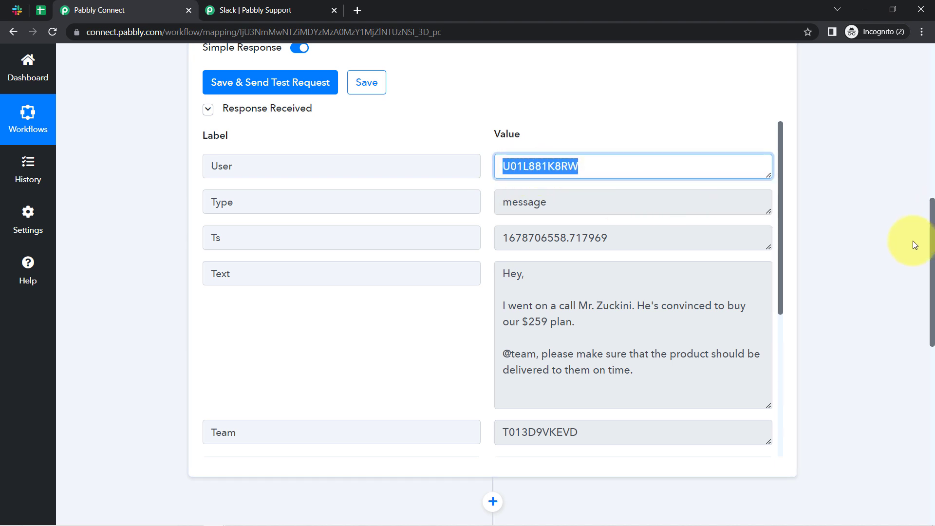
pyautogui.moveTo(932, 238); pyautogui.dragTo(930, 245)
pyautogui.click(507, 165)
pyautogui.doubleClick(522, 154)
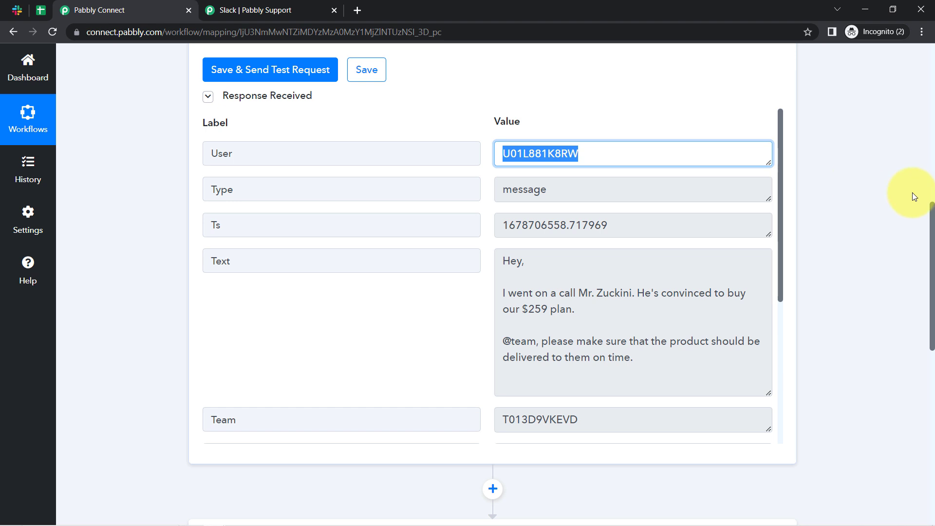
# - Connect the Slack Get User by Id action through the existing connection Slack #11 and save the connection
pyautogui.moveTo(933, 227); pyautogui.dragTo(880, 302)
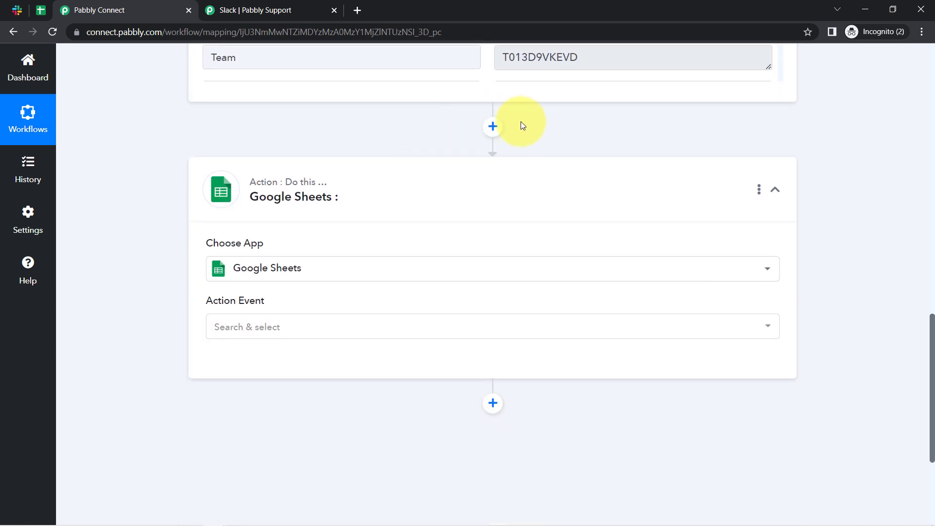
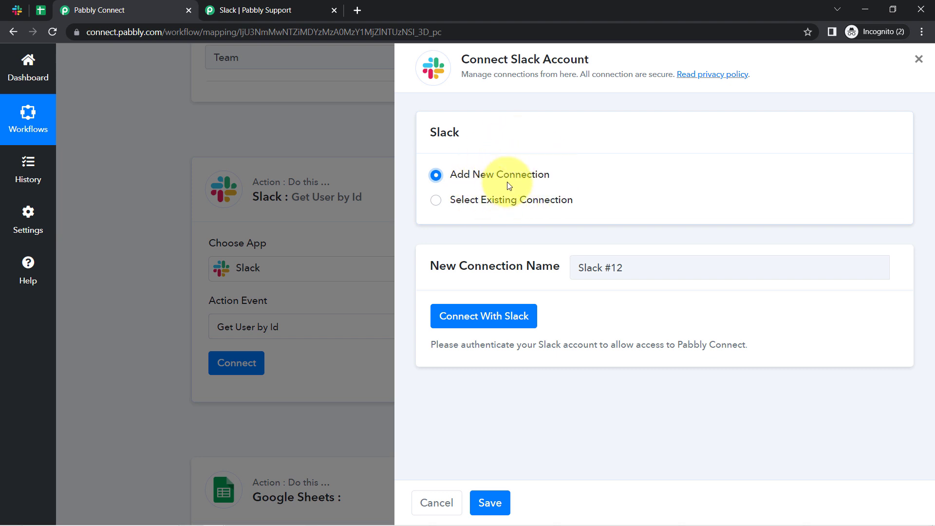
pyautogui.click(511, 201)
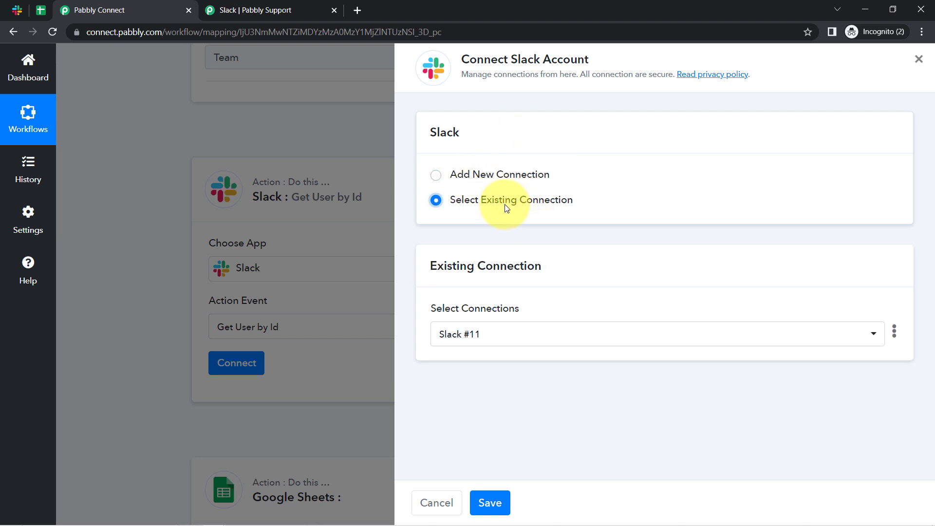
pyautogui.click(504, 506)
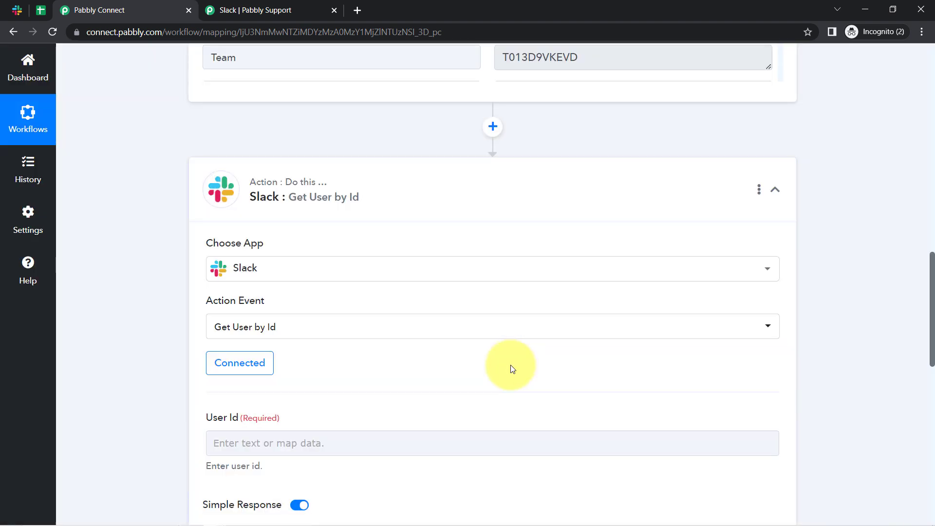
# - Map the Get User by Id action's User Id to the User value from the Slack New Message step
pyautogui.moveTo(932, 258); pyautogui.dragTo(922, 322)
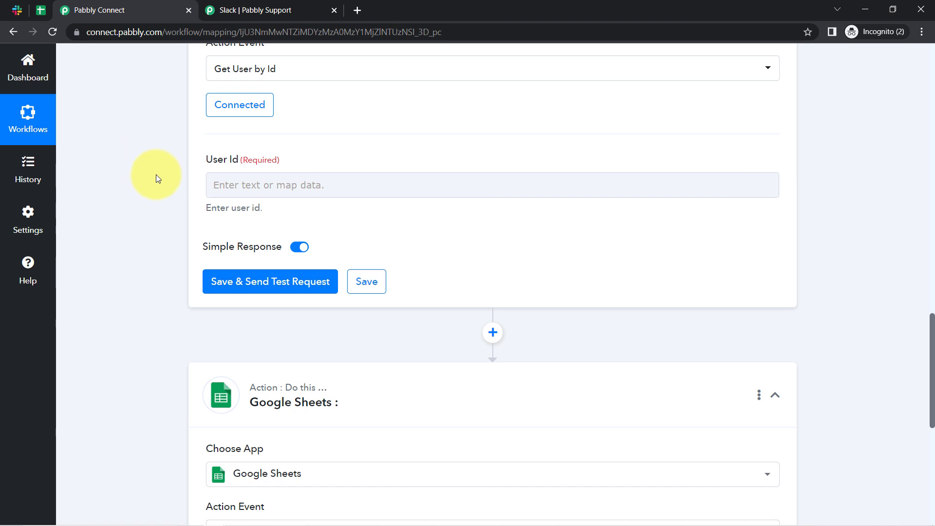
pyautogui.moveTo(188, 157); pyautogui.dragTo(248, 165)
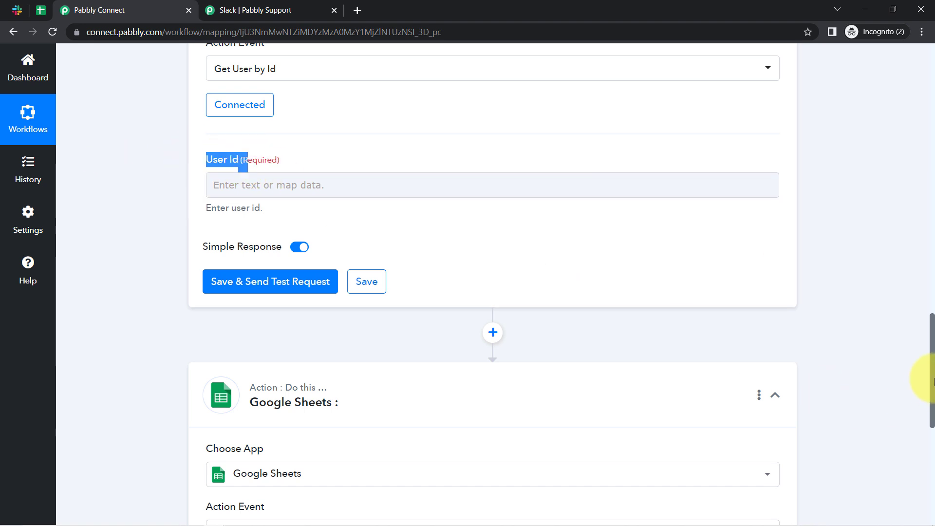
pyautogui.moveTo(932, 381); pyautogui.dragTo(901, 408)
pyautogui.click(245, 115)
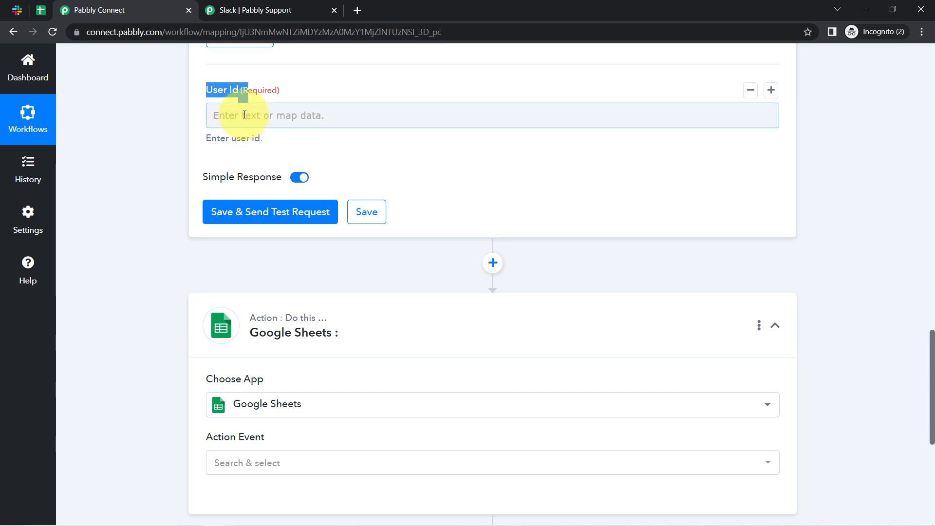
pyautogui.click(238, 114)
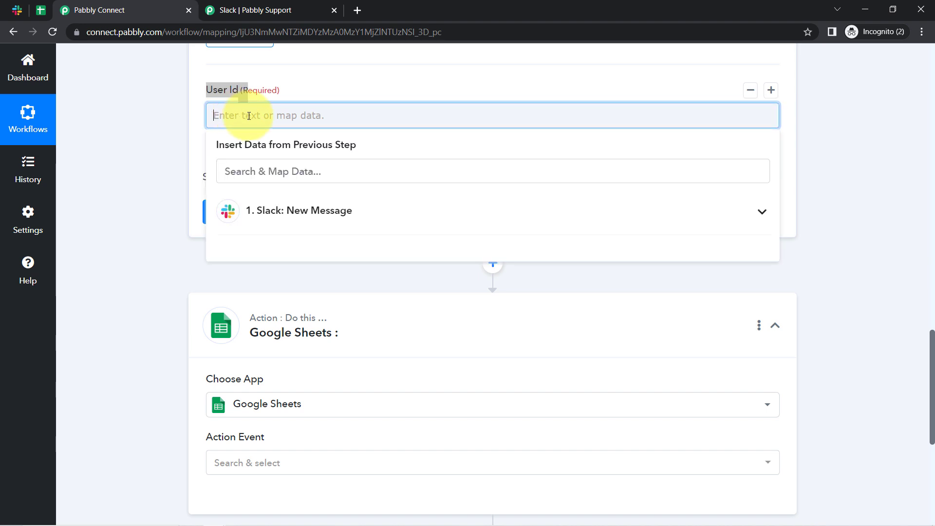
pyautogui.click(293, 212)
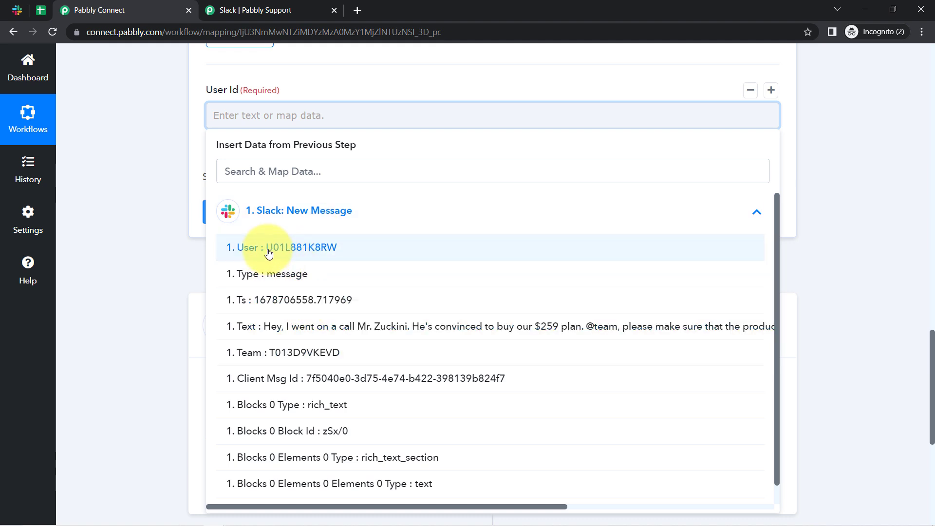
pyautogui.click(303, 252)
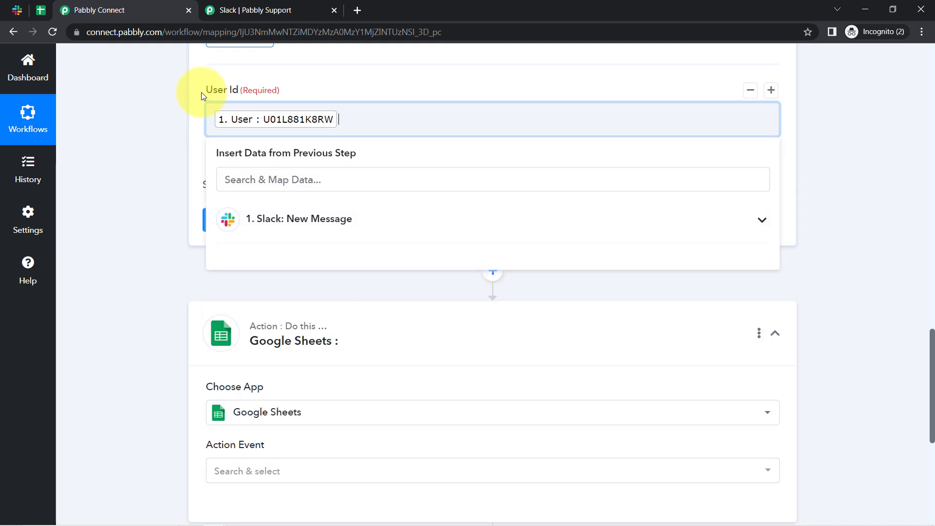
pyautogui.click(163, 112)
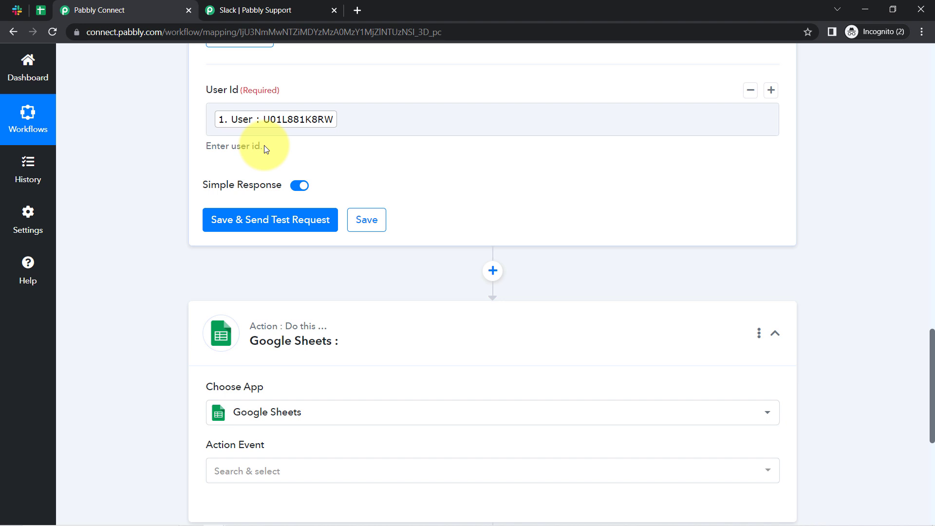
pyautogui.rightClick(265, 147)
pyautogui.click(188, 174)
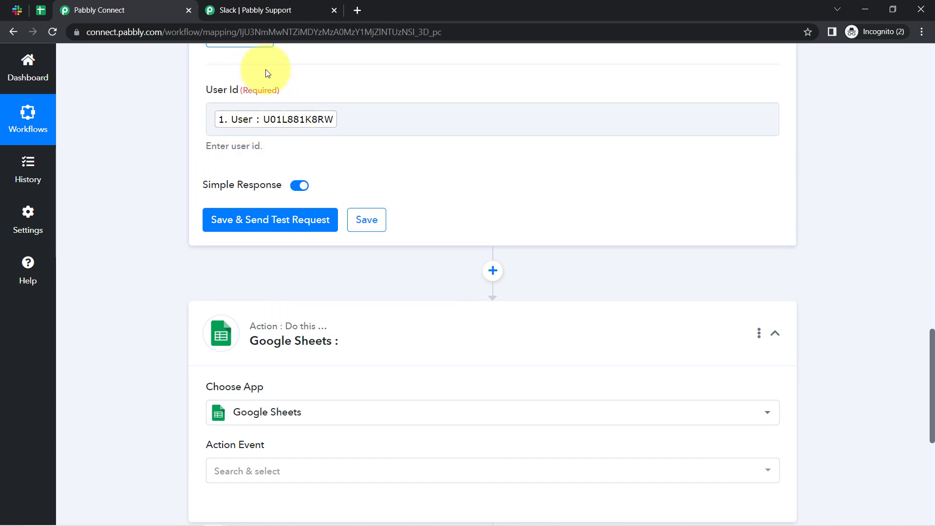
# - Save the Slack Get User by Id action and send its test request
pyautogui.click(273, 123)
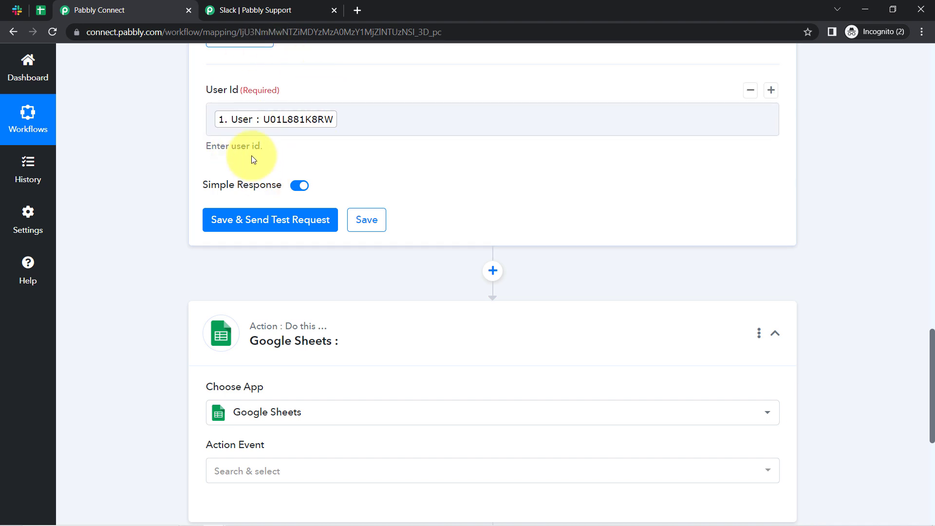
pyautogui.moveTo(257, 156)
pyautogui.click(307, 220)
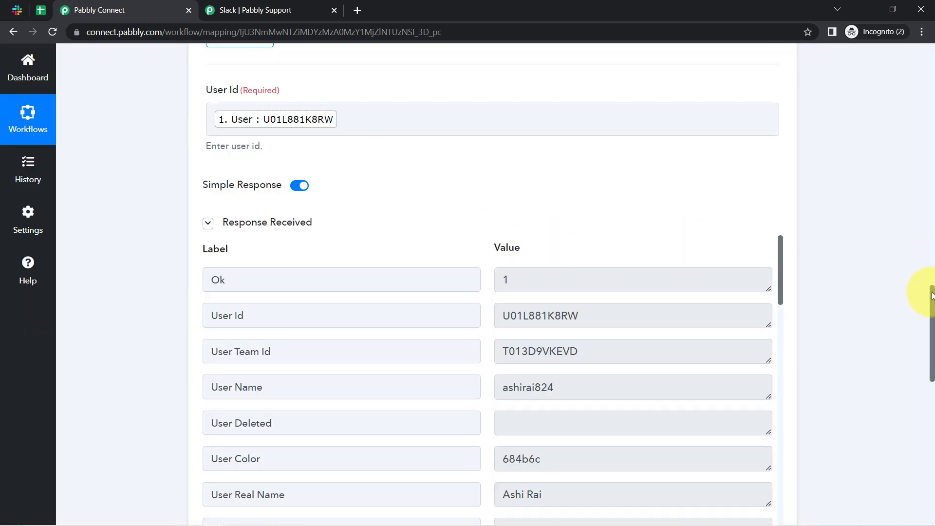
# - Examine the User Real Name, User Profile Email and other profile values in the Get User by Id response
pyautogui.moveTo(932, 294); pyautogui.dragTo(931, 315)
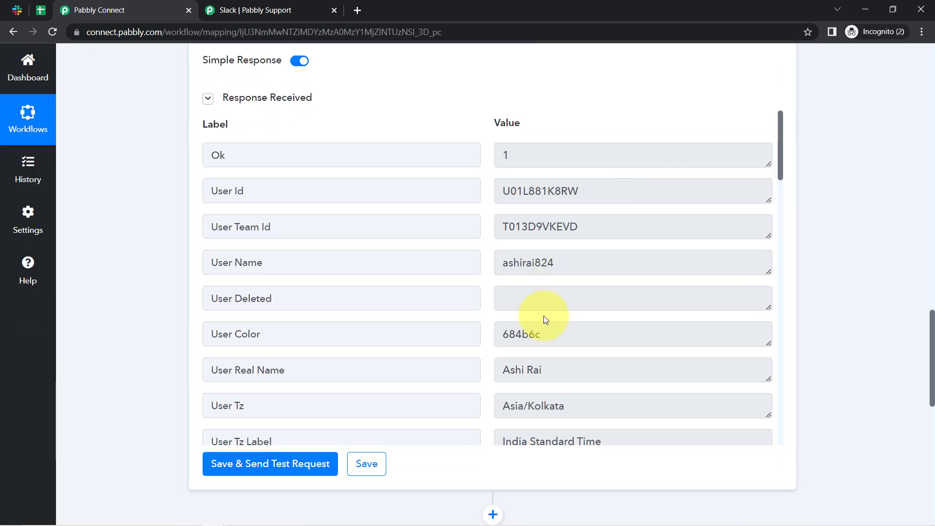
pyautogui.click(243, 378)
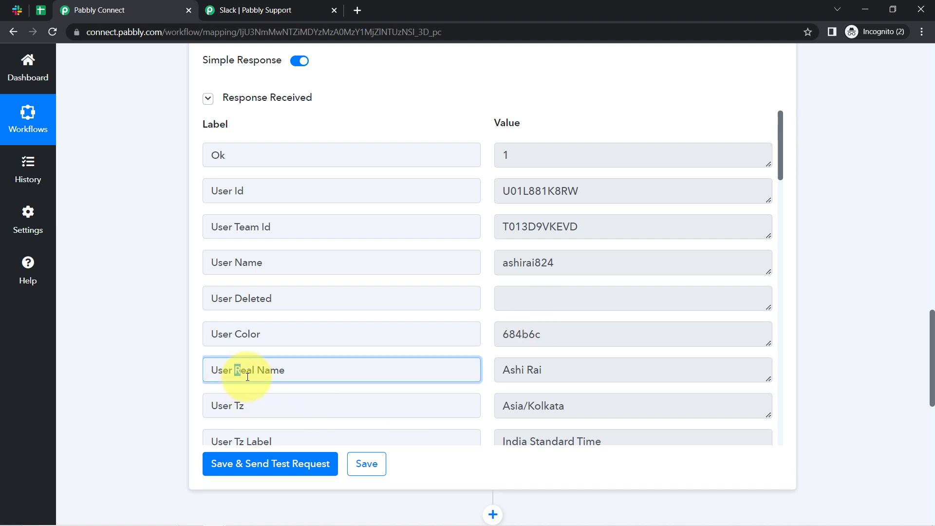
pyautogui.click(311, 373)
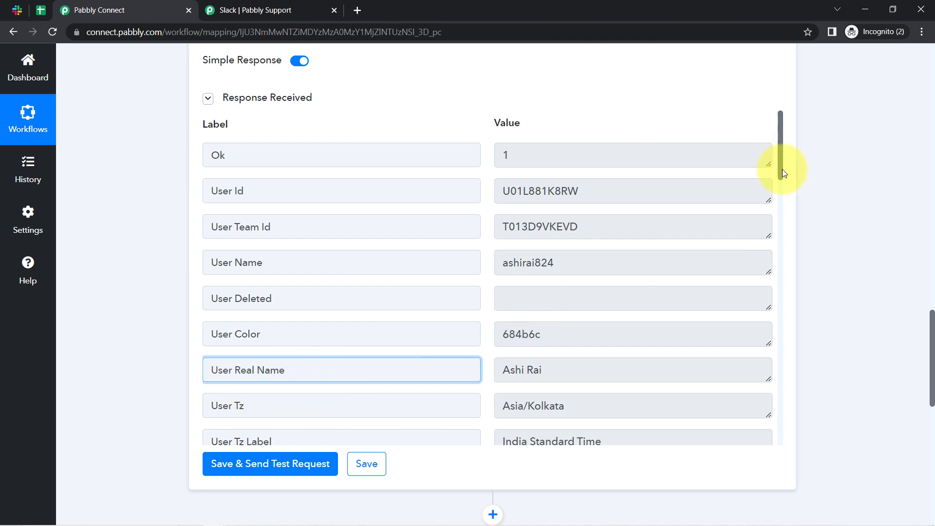
pyautogui.moveTo(782, 170); pyautogui.dragTo(754, 299)
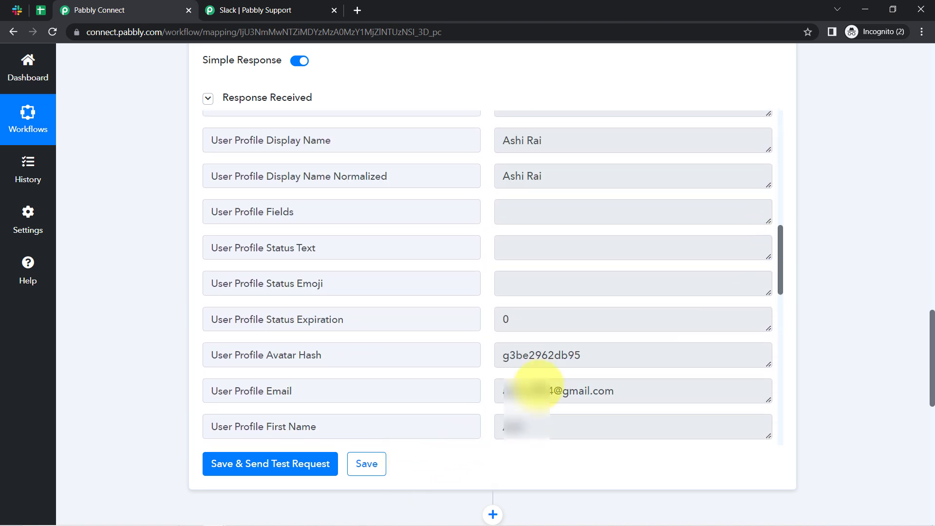
pyautogui.click(525, 390)
pyautogui.moveTo(525, 390); pyautogui.dragTo(592, 391)
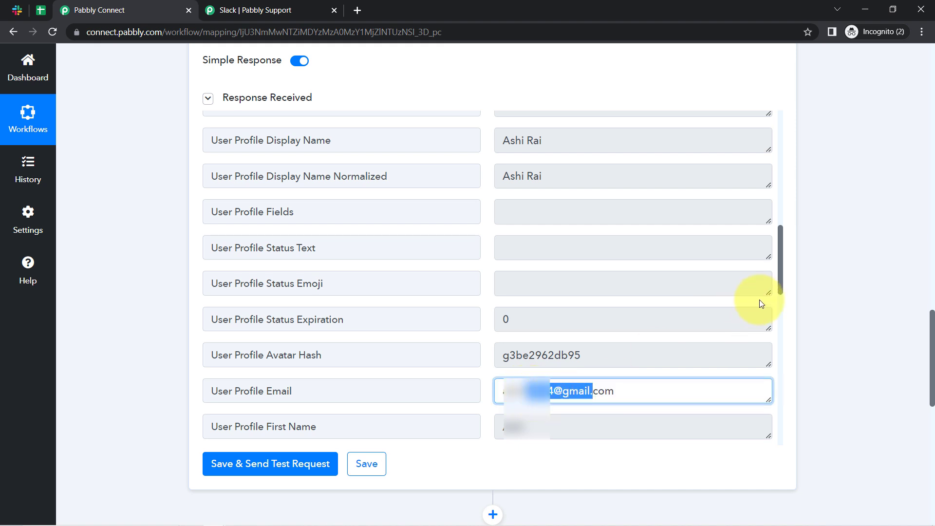
pyautogui.moveTo(782, 282); pyautogui.dragTo(777, 251)
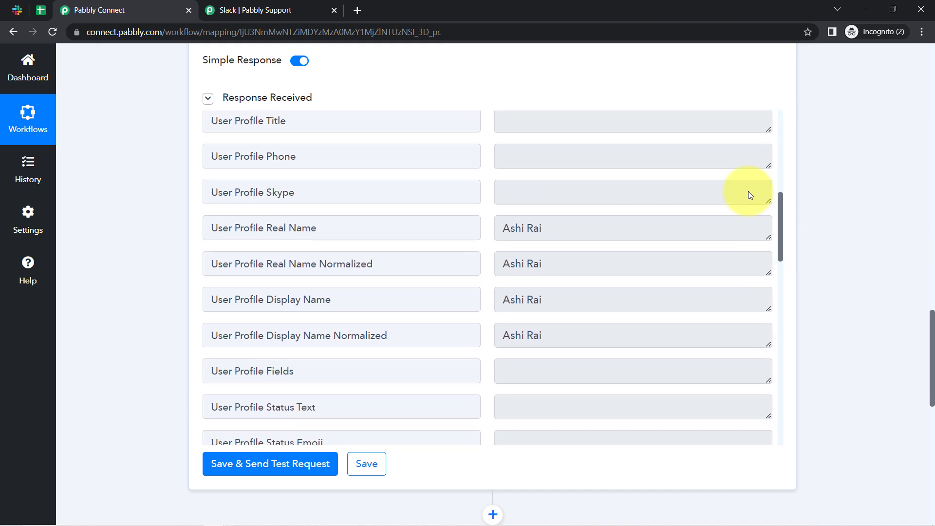
# - Switch to the All Incoming Messages Record spreadsheet and check the cells beneath Channel Name and Name
pyautogui.click(40, 10)
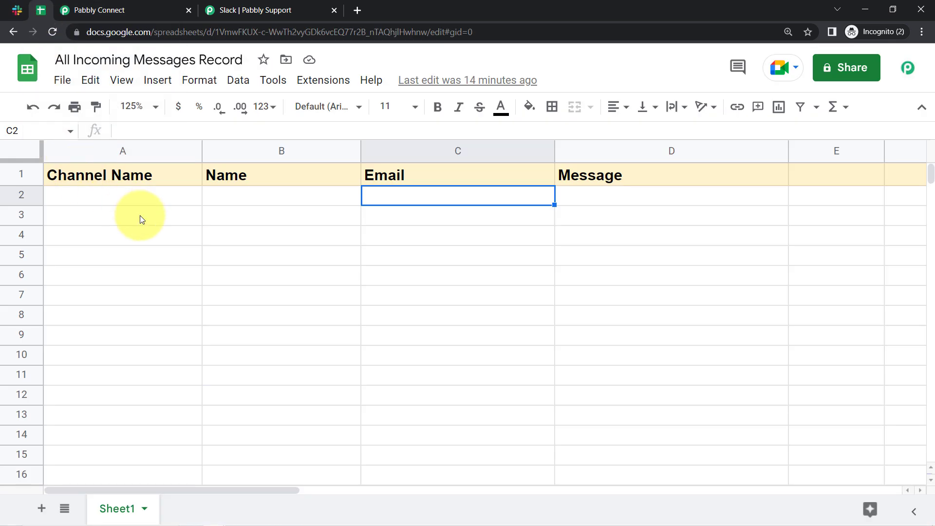
pyautogui.click(141, 199)
pyautogui.click(208, 199)
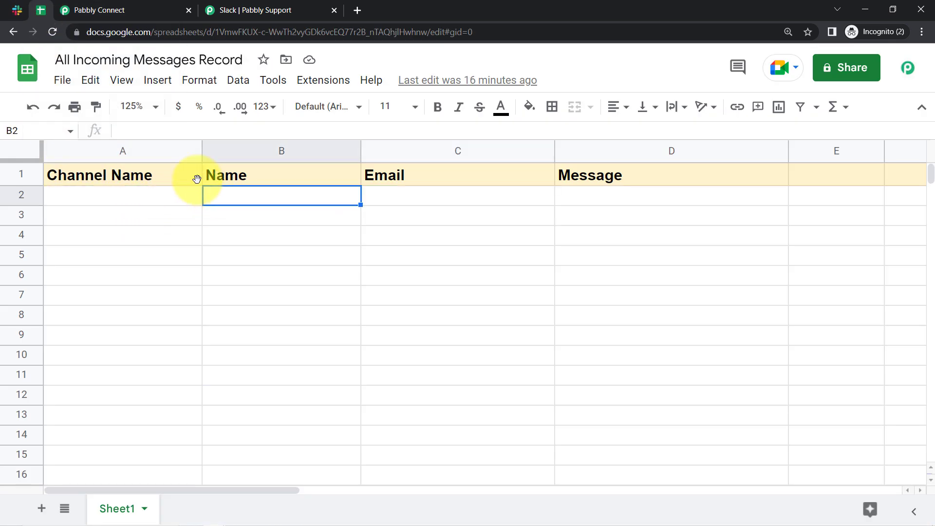
# - Return to the Pabbly Connect workflow and set the Google Sheets action event to Add New Row
pyautogui.click(110, 9)
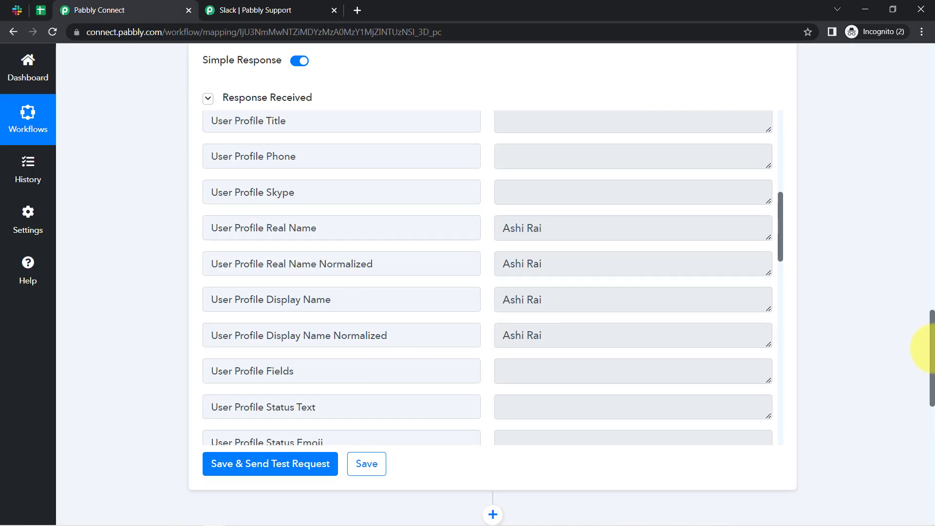
pyautogui.moveTo(933, 350); pyautogui.dragTo(928, 449)
pyautogui.click(240, 236)
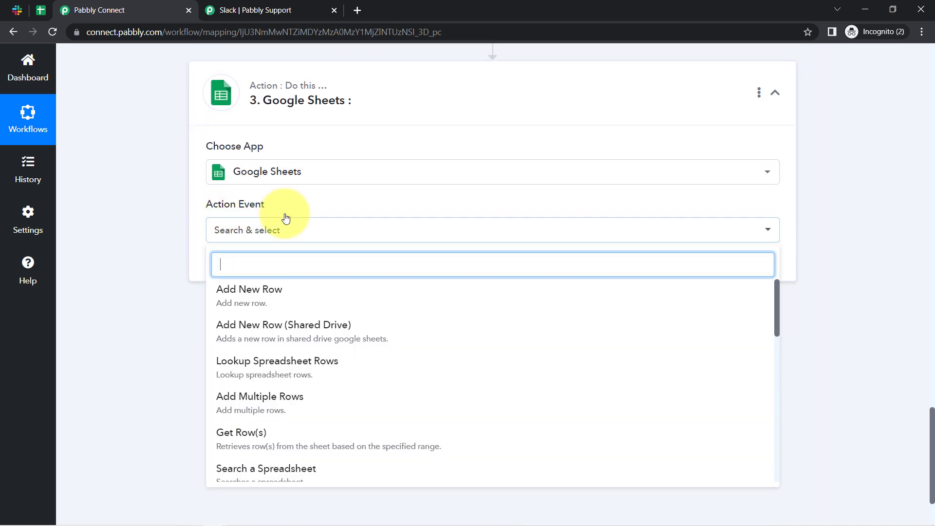
pyautogui.click(268, 302)
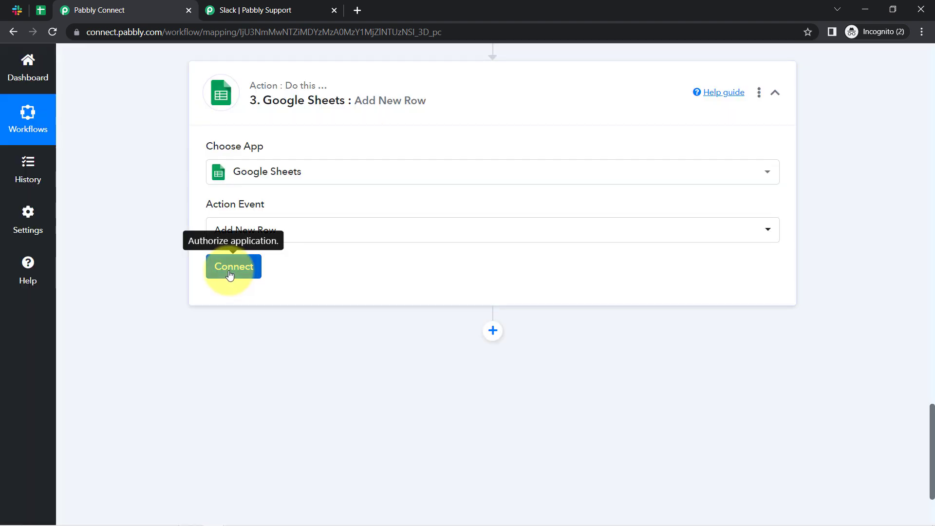
# - Connect the Google Sheets action through the existing connection Google Sheets #2 and save the connection
pyautogui.click(230, 276)
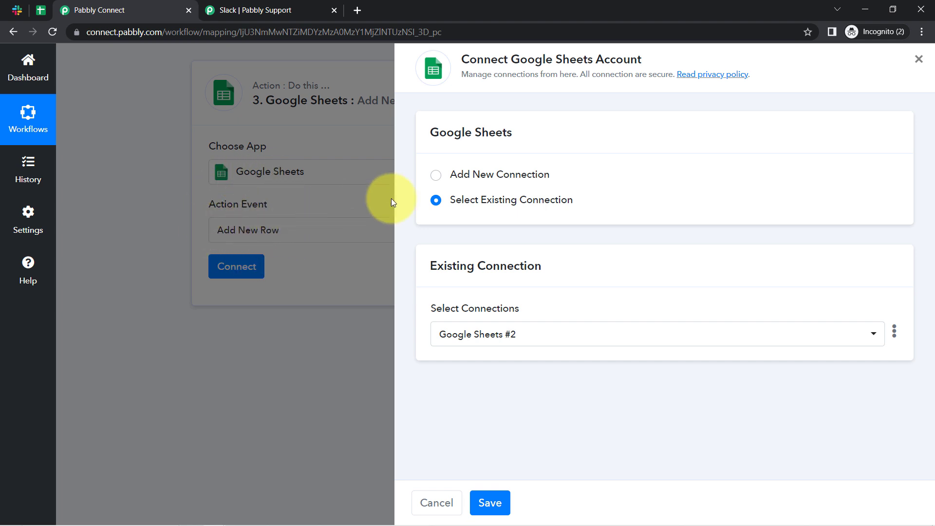
pyautogui.click(480, 176)
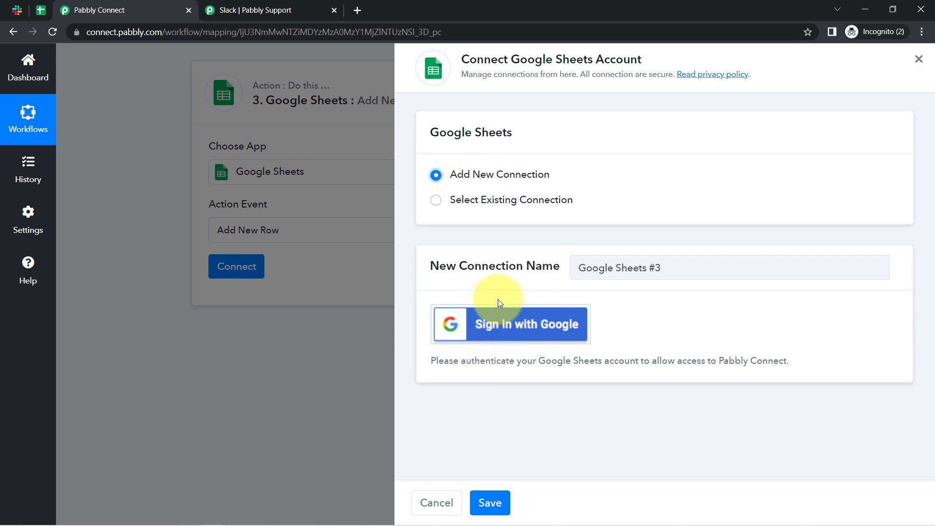
pyautogui.click(484, 206)
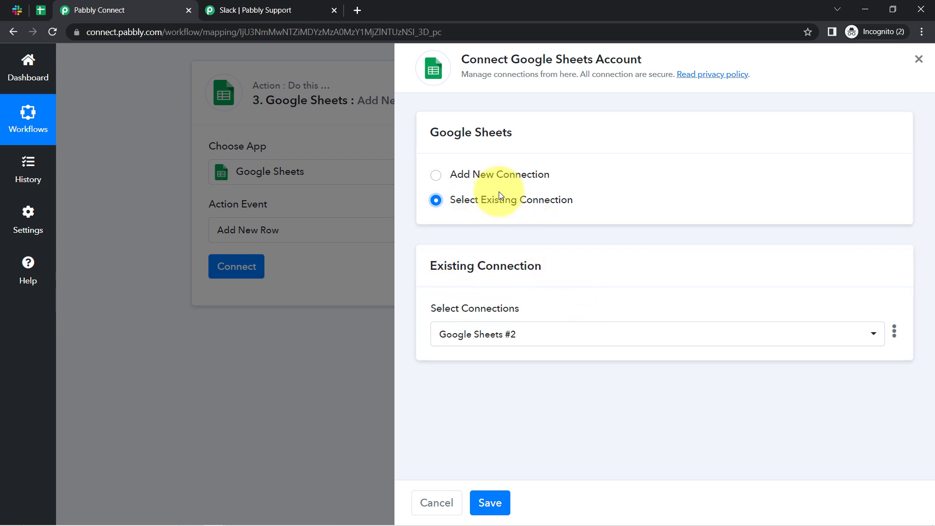
pyautogui.click(492, 503)
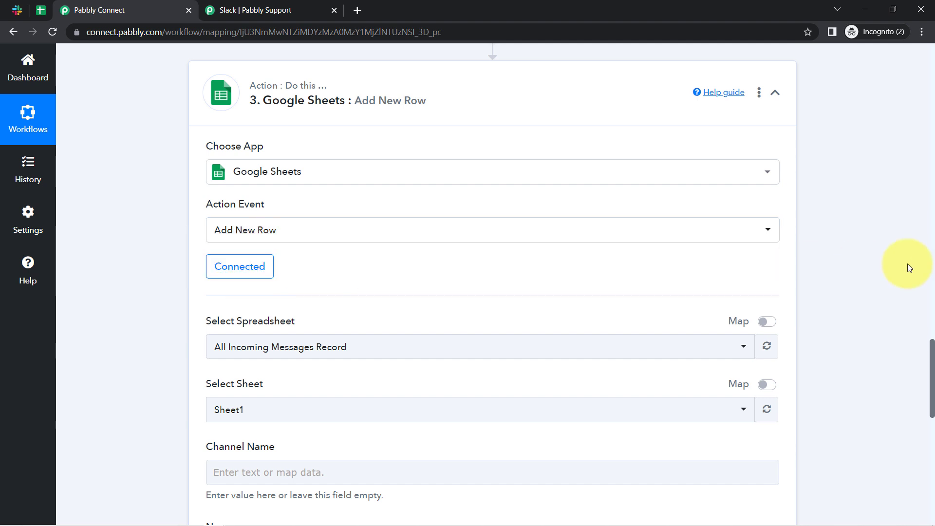
# - Compare the Google Sheets action's spreadsheet selection with the title of the All Incoming Messages Record spreadsheet
pyautogui.moveTo(932, 348); pyautogui.dragTo(932, 386)
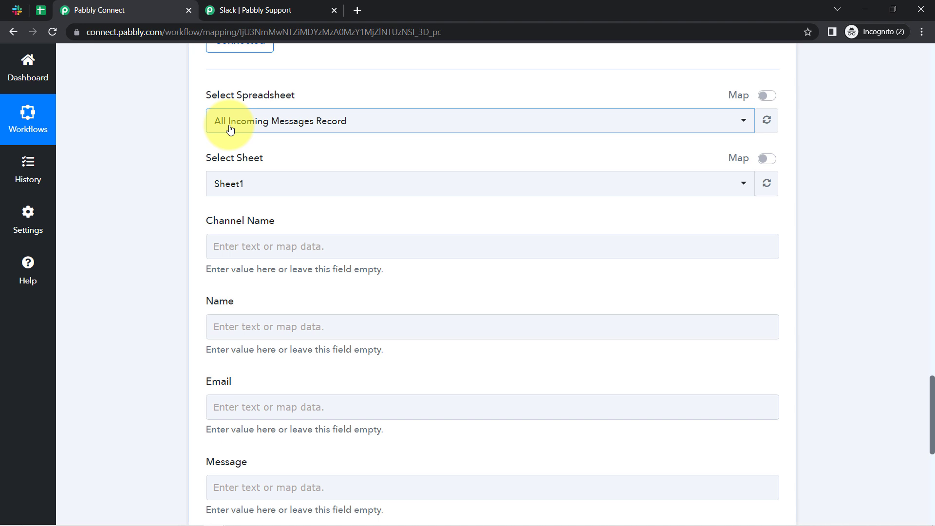
pyautogui.click(216, 122)
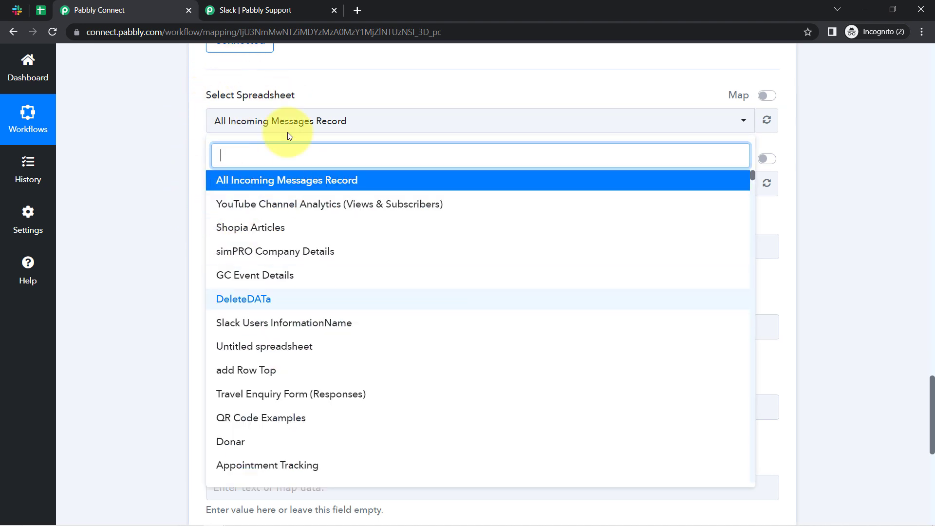
pyautogui.click(157, 174)
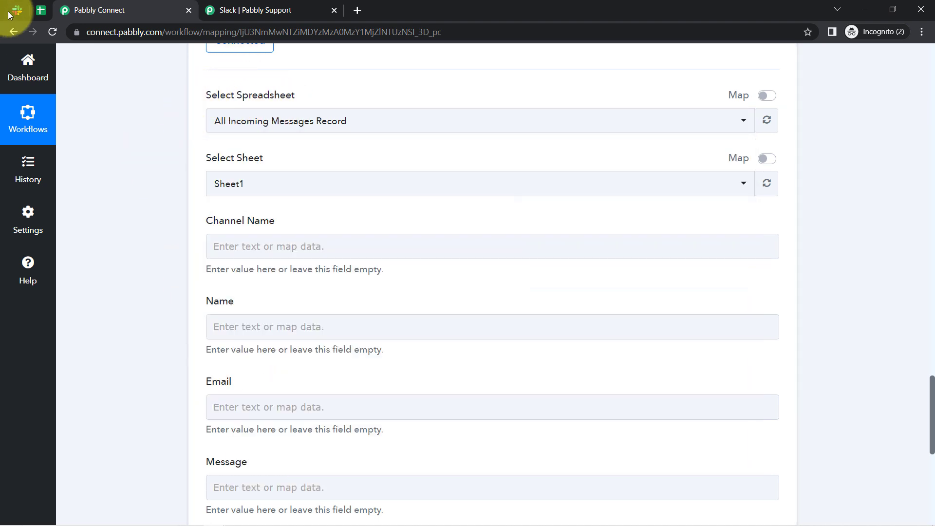
pyautogui.click(35, 12)
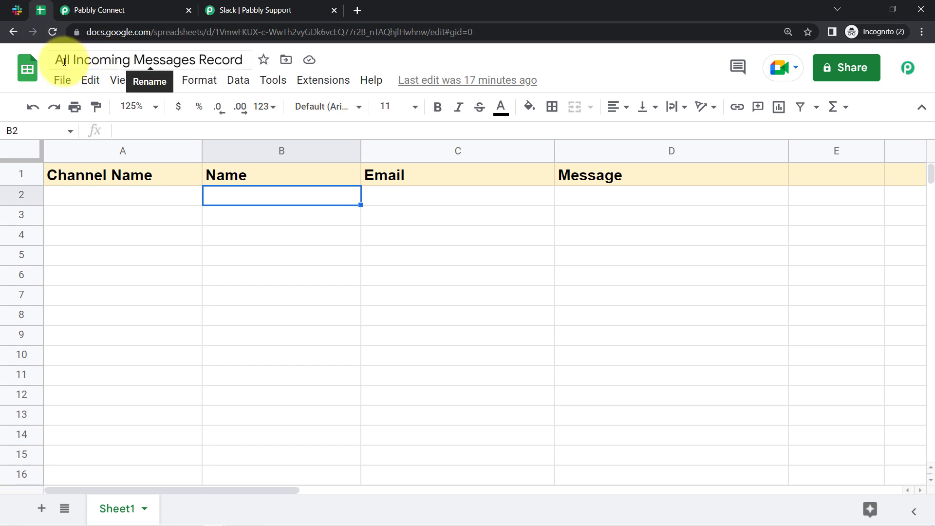
pyautogui.moveTo(63, 59); pyautogui.dragTo(151, 79)
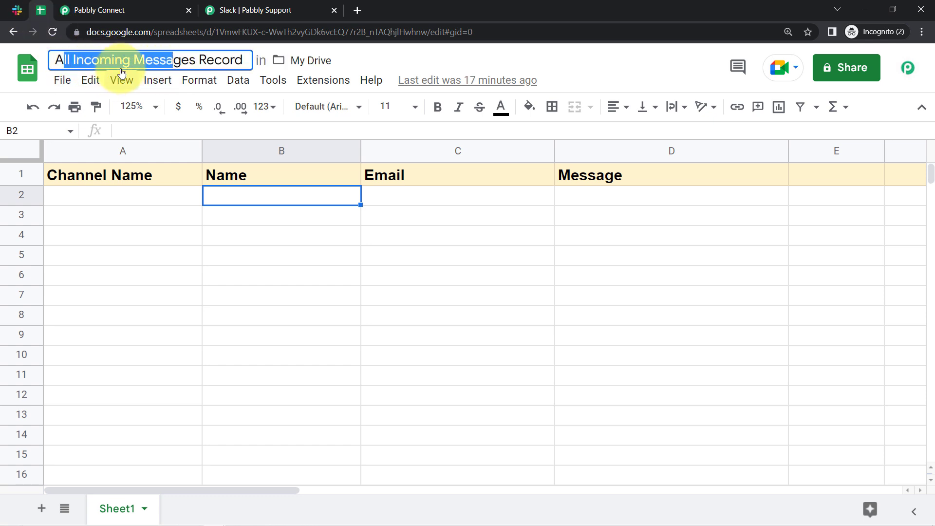
pyautogui.click(124, 7)
pyautogui.click(238, 128)
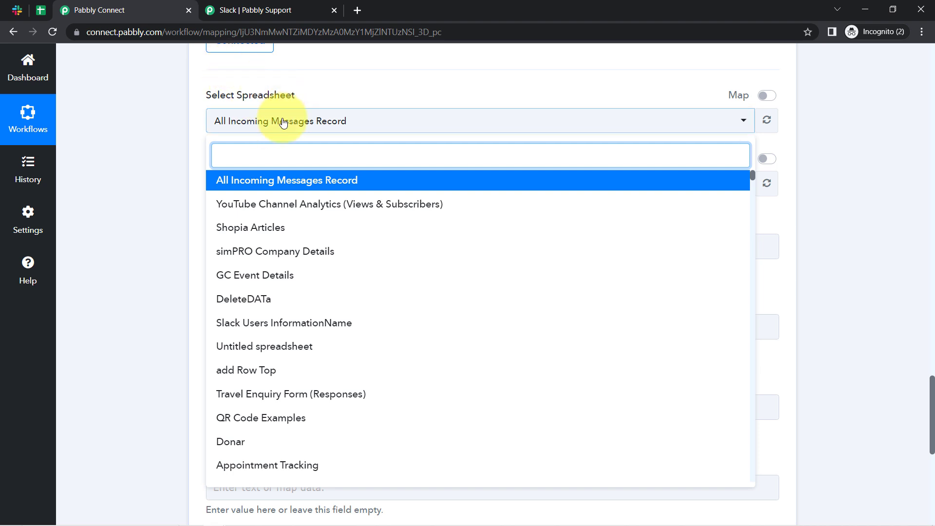
pyautogui.click(226, 121)
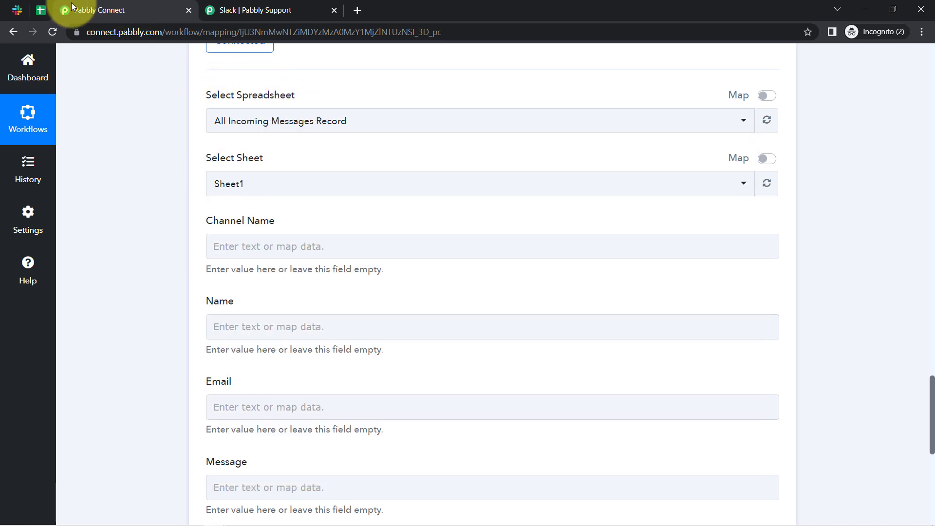
# - Compare the action's sheet selection, Sheet1, with the sheet name in the spreadsheet
pyautogui.click(47, 8)
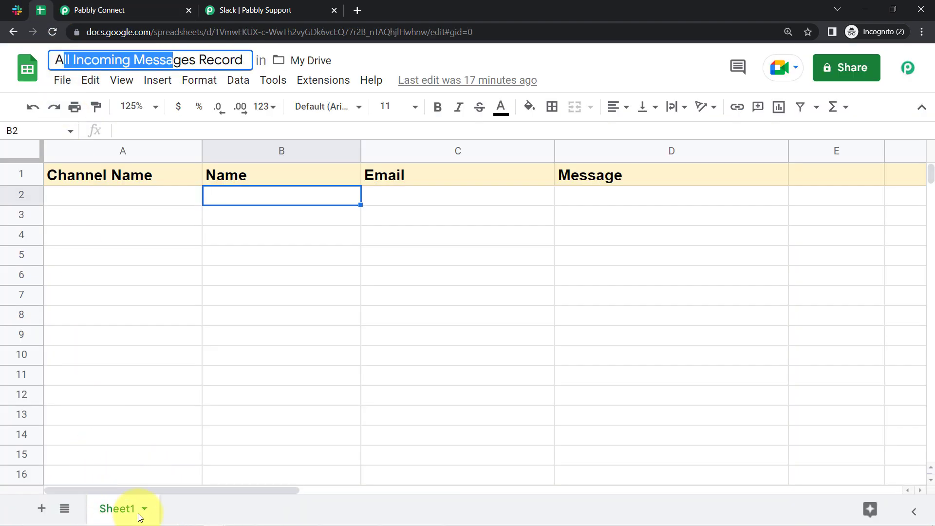
pyautogui.click(117, 9)
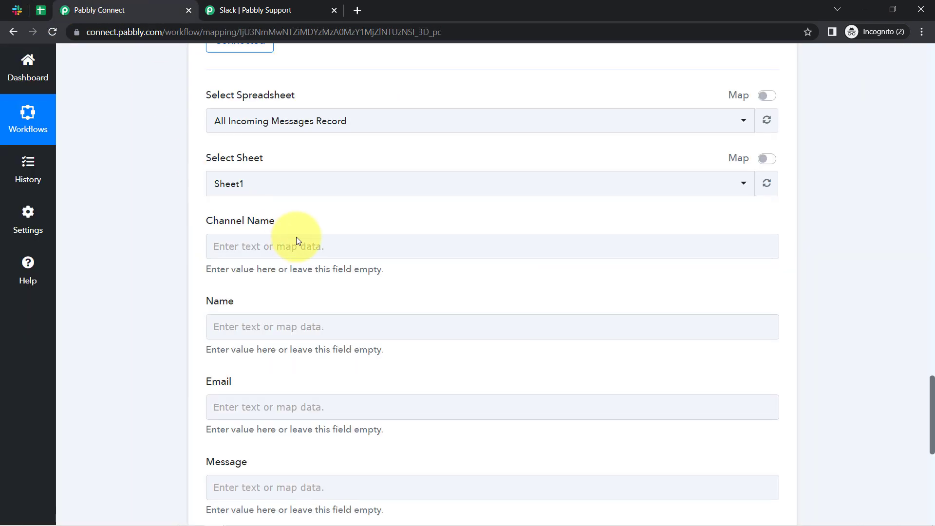
pyautogui.click(245, 187)
pyautogui.click(215, 227)
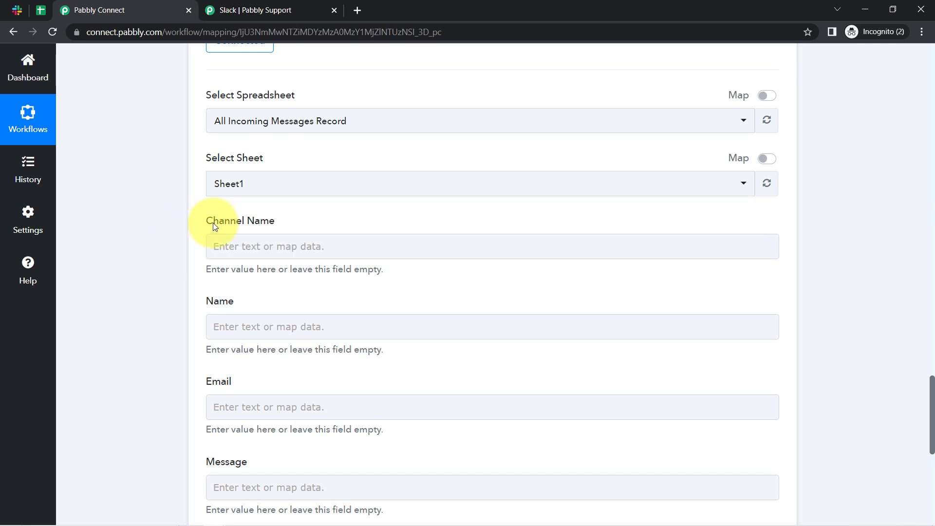
# - Go to the spreadsheet and check its Channel Name, Name, Email and Message columns
pyautogui.click(41, 10)
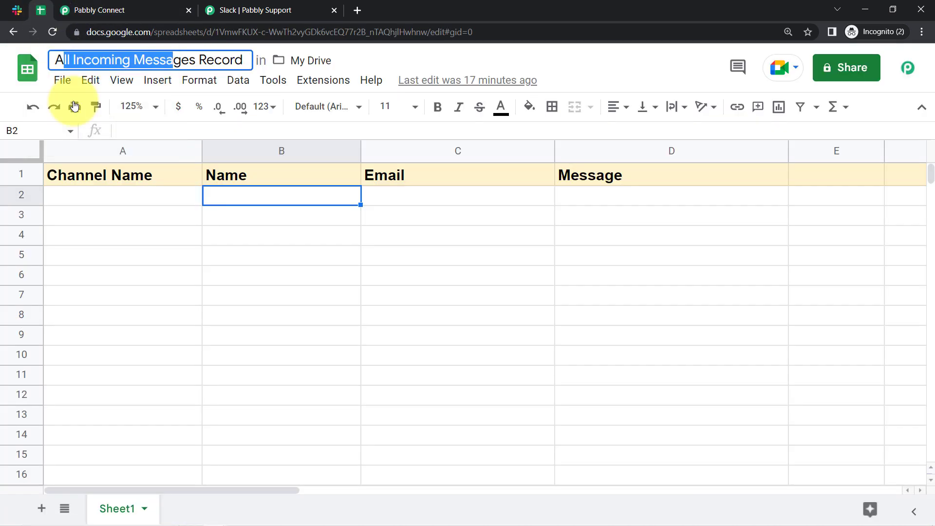
pyautogui.click(105, 149)
pyautogui.click(279, 152)
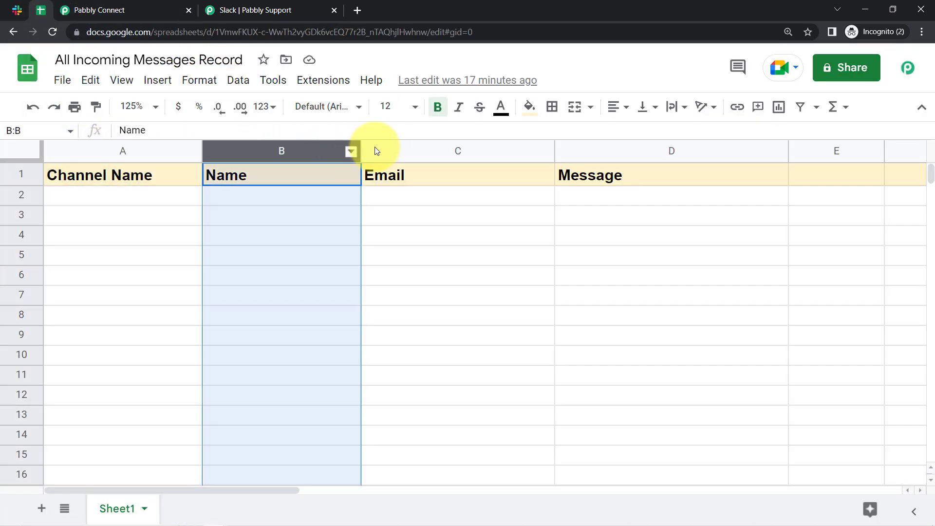
pyautogui.click(487, 149)
pyautogui.click(588, 155)
# - Go back to the workflow and check the Add New Row action's Channel Name, Name, Email and Message fields
pyautogui.click(90, 8)
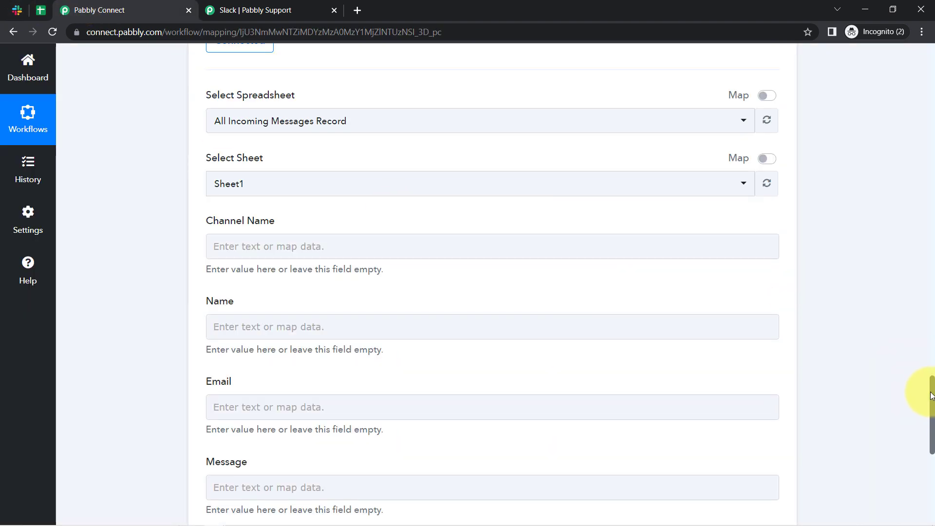
pyautogui.scroll(-1, 931, 396)
pyautogui.scroll(-1, 931, 398)
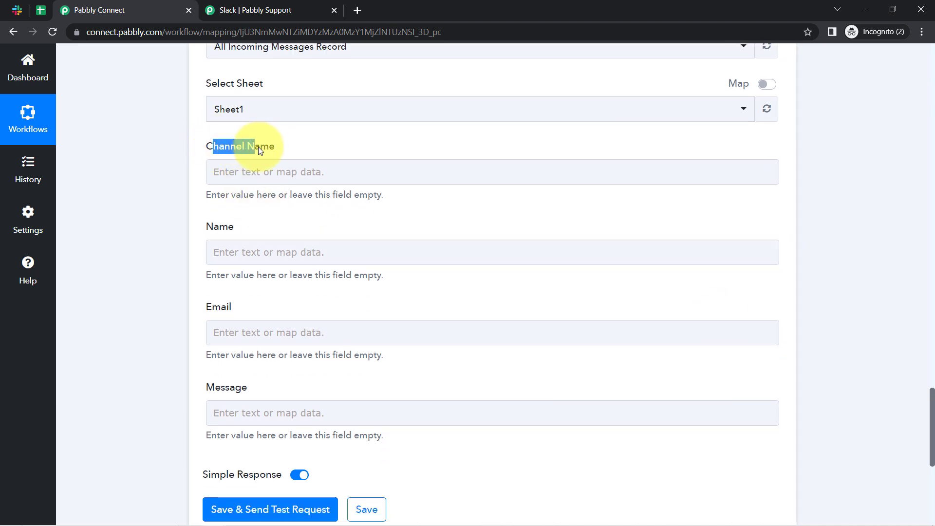
pyautogui.doubleClick(212, 230)
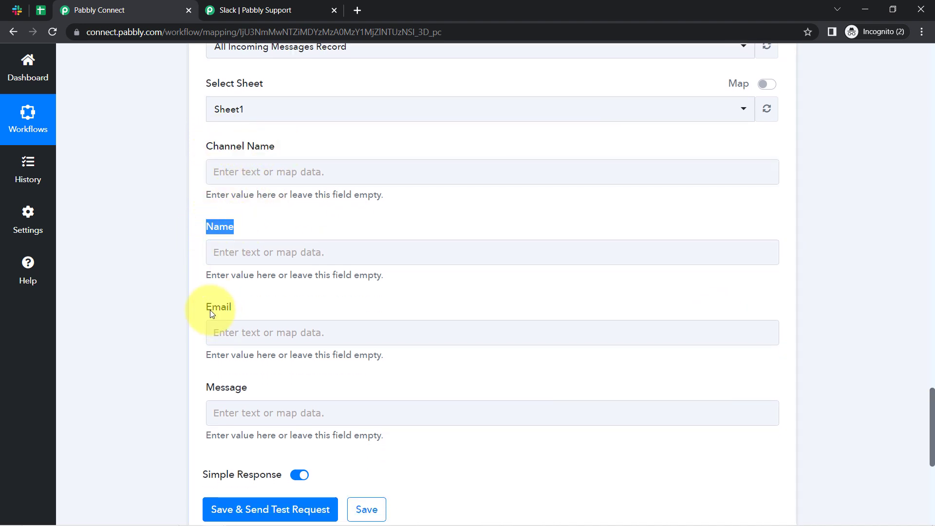
pyautogui.moveTo(210, 310); pyautogui.dragTo(230, 311)
pyautogui.doubleClick(257, 391)
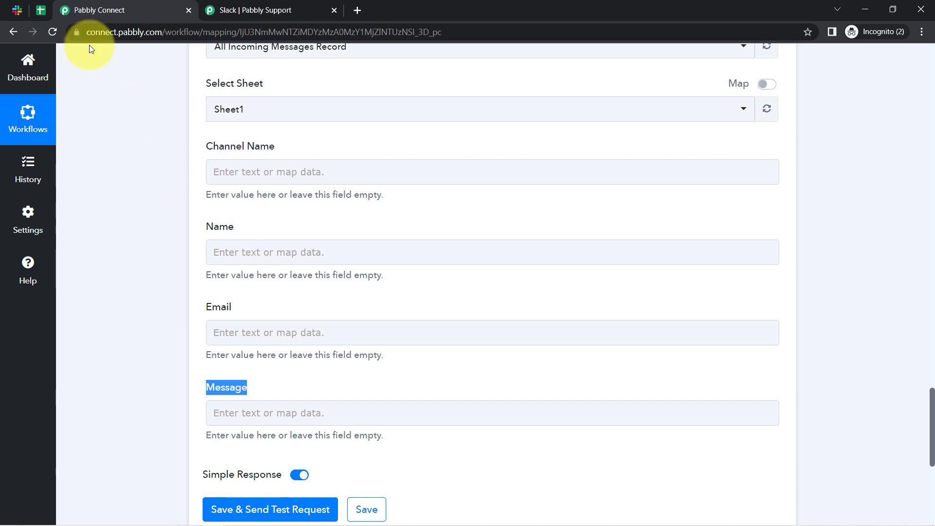
# - Look at the spreadsheet rows beneath the four column headings, cells A2 to D5, and return to the workflow
pyautogui.click(39, 10)
pyautogui.moveTo(147, 204); pyautogui.dragTo(619, 254)
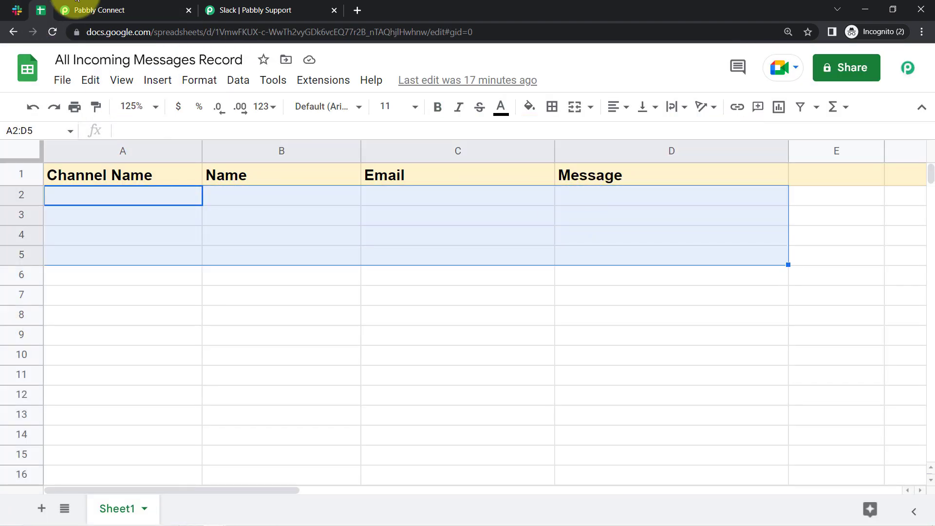
pyautogui.click(98, 10)
pyautogui.click(118, 165)
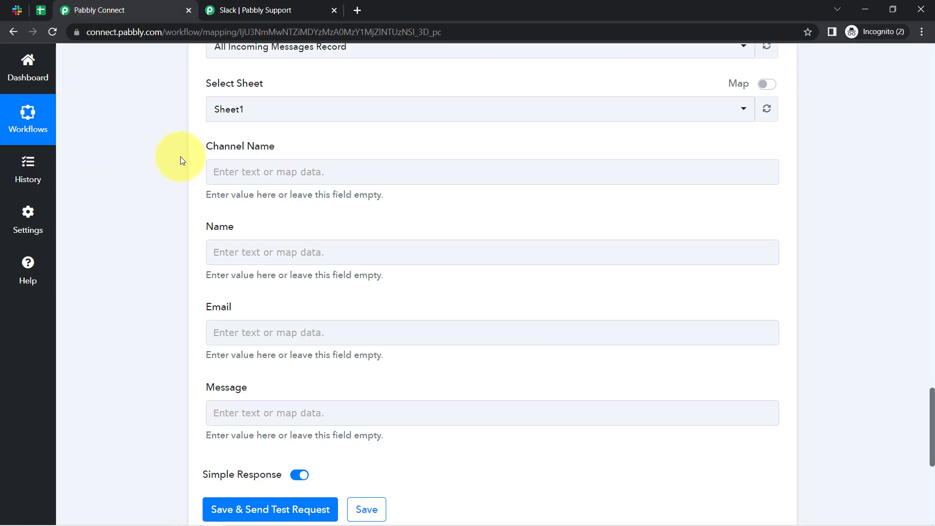
# - Look through the Slack New Message data available for the Add New Row action's Channel Name field
pyautogui.moveTo(214, 150); pyautogui.dragTo(230, 165)
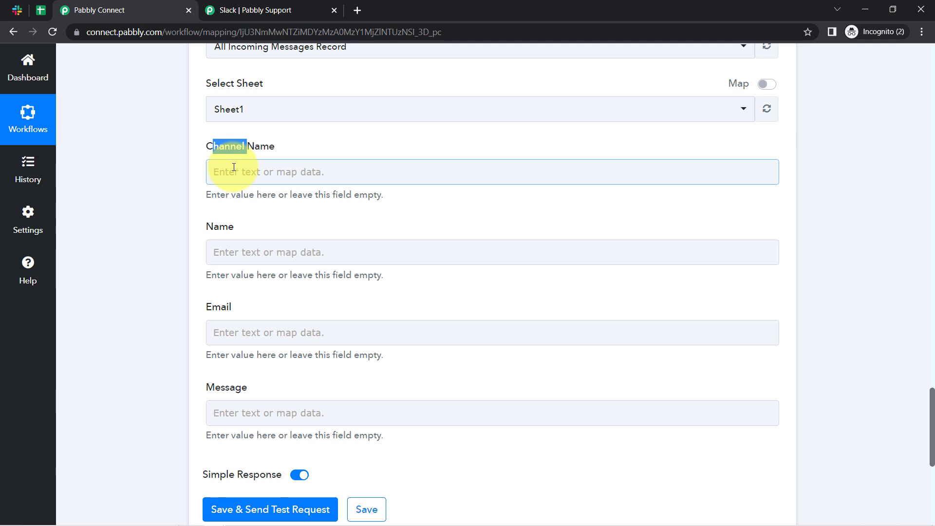
pyautogui.click(234, 168)
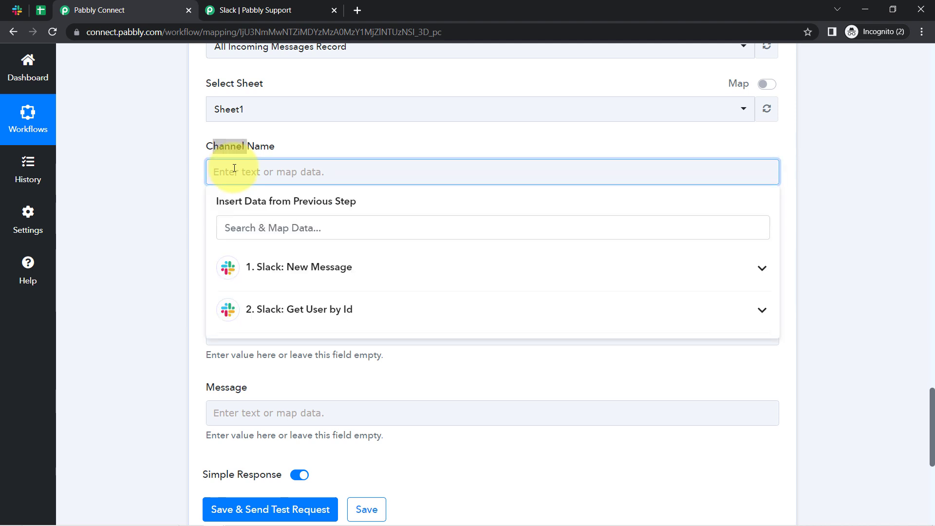
pyautogui.click(269, 269)
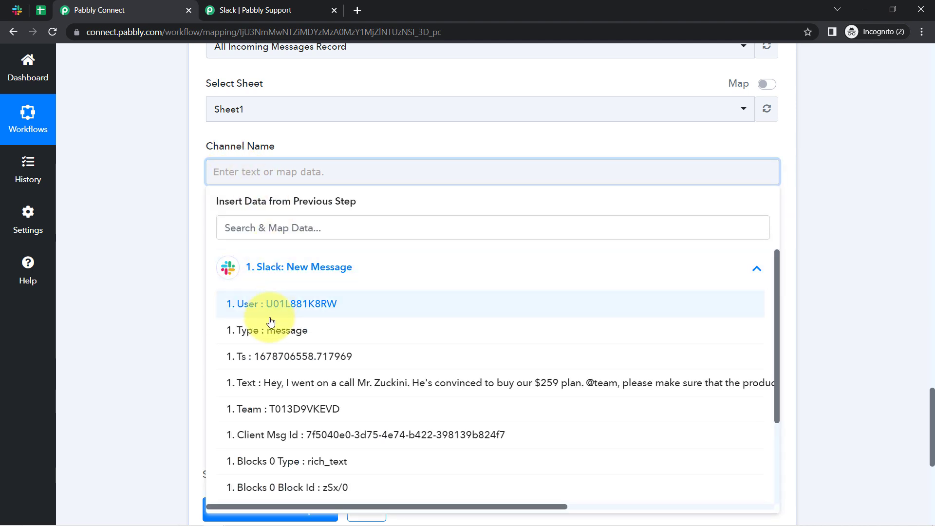
pyautogui.click(162, 254)
# - Compare the channel selected in the Slack trigger with the channel's name in Slack, and return to the workflow
pyautogui.moveTo(931, 398); pyautogui.dragTo(902, 69)
pyautogui.scroll(-3, 903, 69)
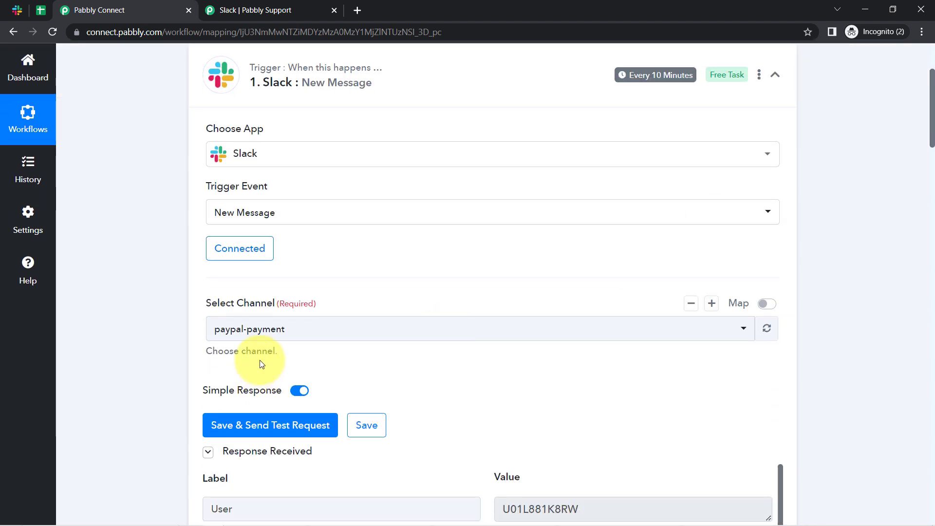
pyautogui.click(15, 9)
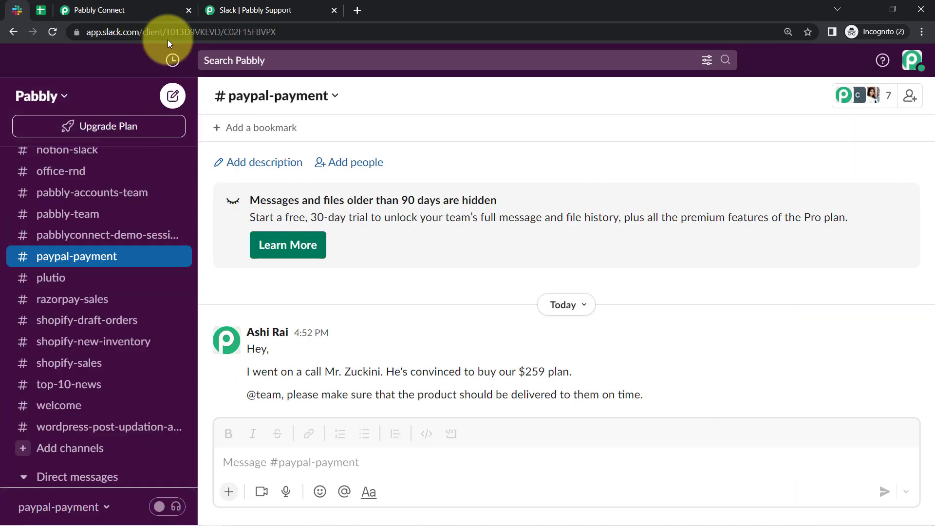
pyautogui.moveTo(236, 105); pyautogui.dragTo(298, 102)
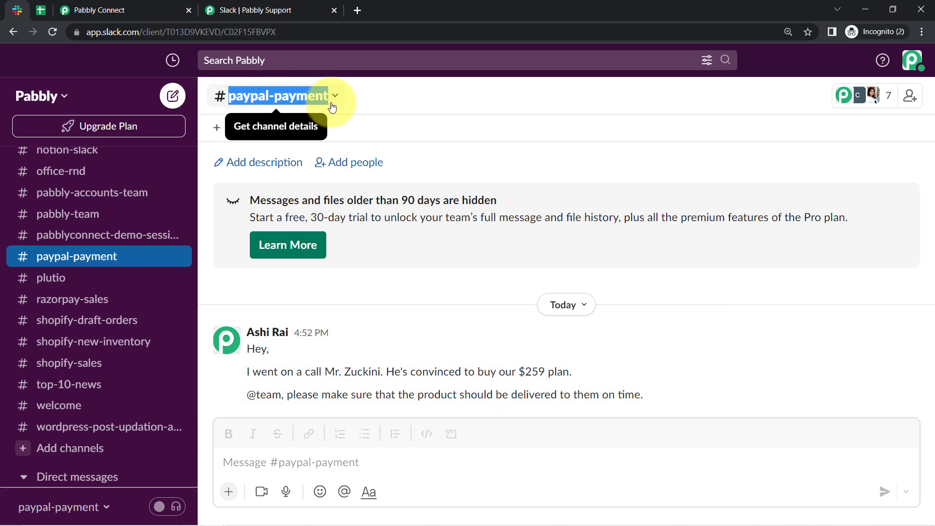
pyautogui.click(129, 10)
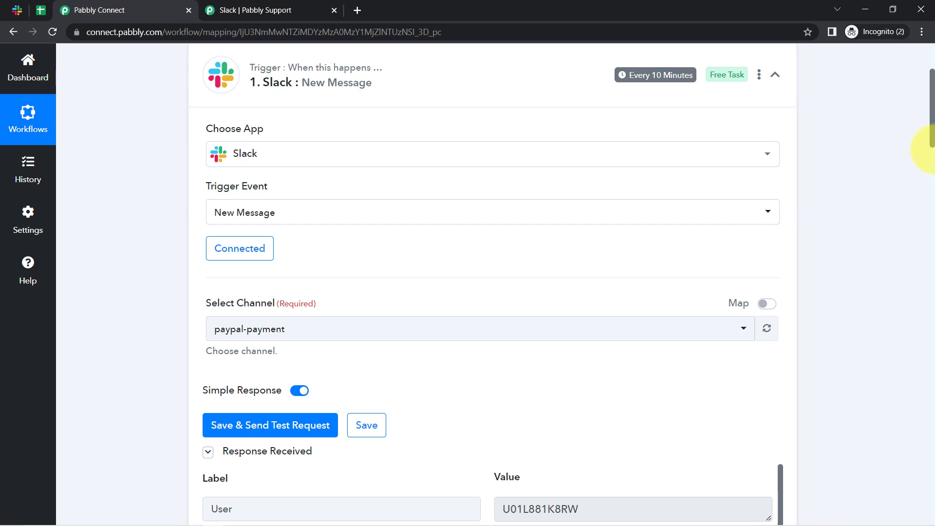
# - Enter paypal-payment as the Channel Name in the Google Sheets Add New Row action
pyautogui.moveTo(932, 129); pyautogui.dragTo(930, 382)
pyautogui.scroll(-10, 929, 370)
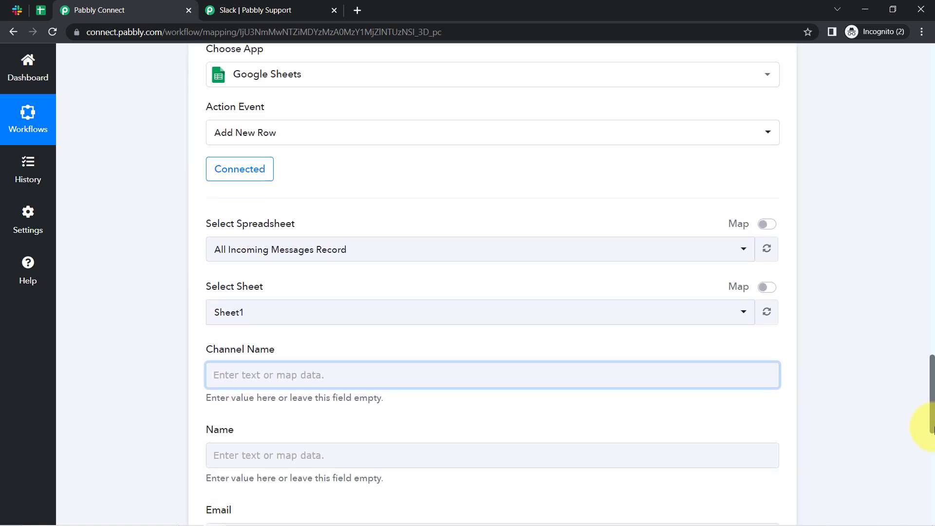
pyautogui.click(238, 199)
pyautogui.write('paypal-payment')
pyautogui.click(131, 260)
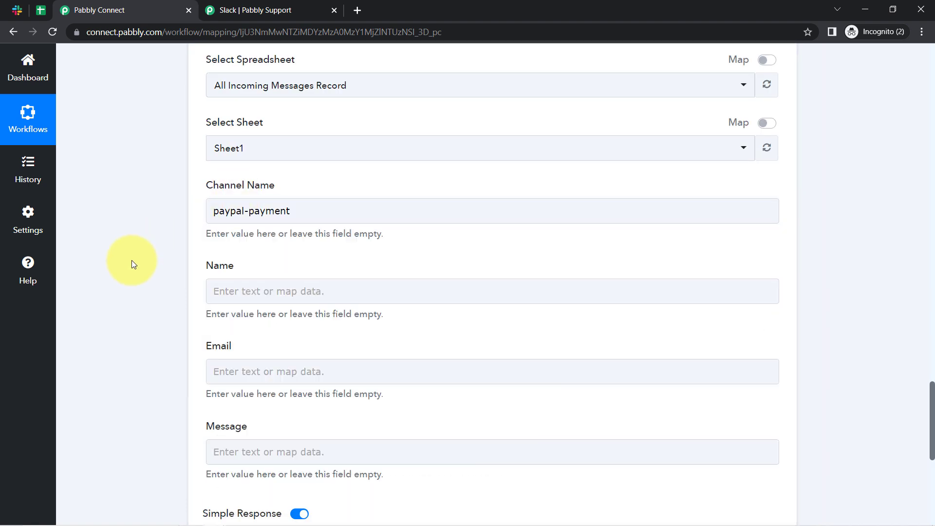
# - Map the Name field to User Real Name from the Slack Get User by Id step
pyautogui.click(228, 289)
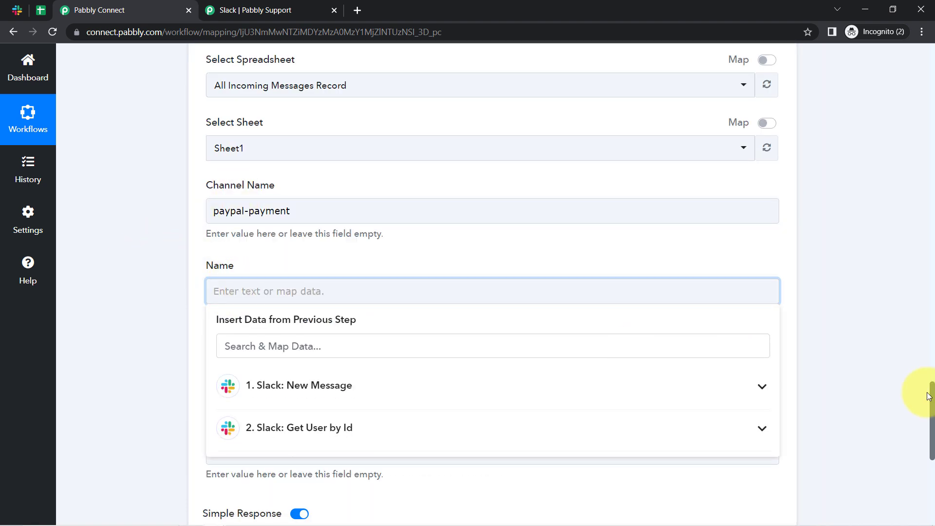
pyautogui.moveTo(931, 397); pyautogui.dragTo(931, 415)
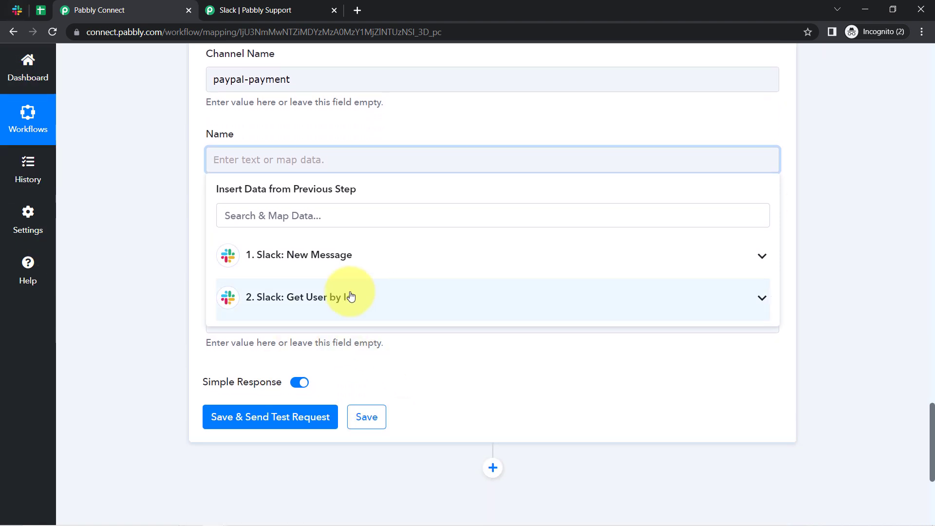
pyautogui.click(304, 298)
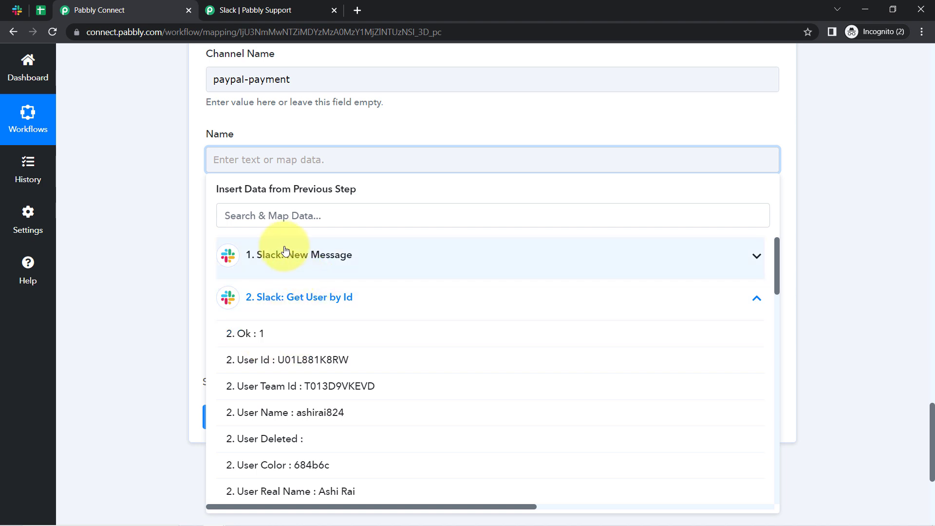
pyautogui.click(327, 488)
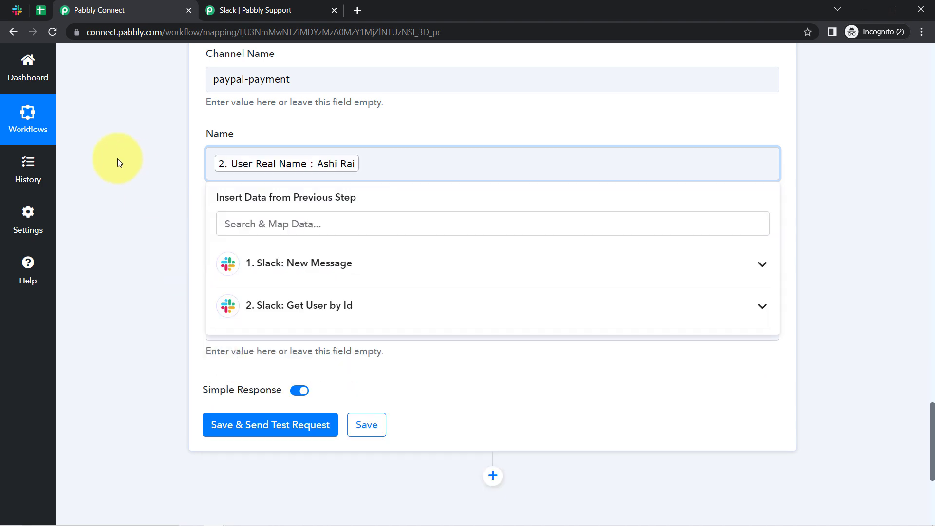
pyautogui.click(118, 159)
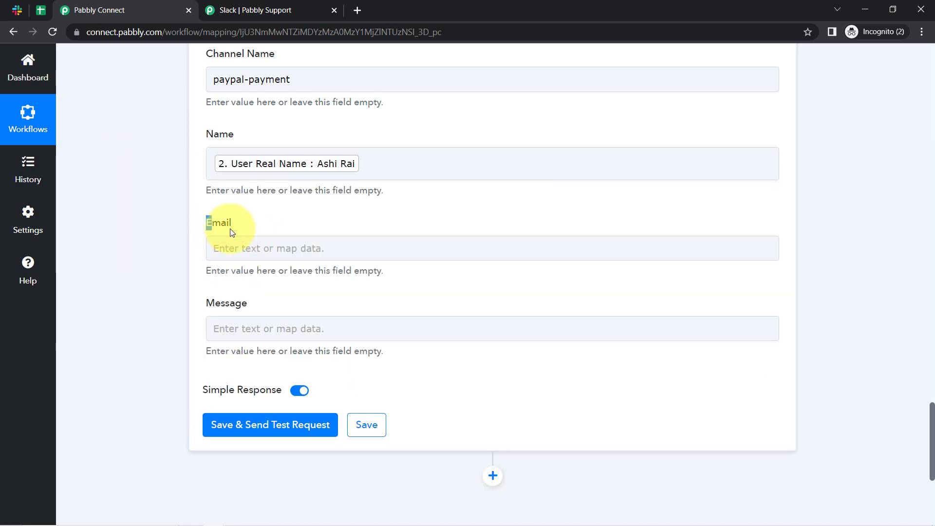
# - Search the mapping data for @ and map the Email field to User Profile Email from the Get User by Id step
pyautogui.moveTo(231, 231); pyautogui.dragTo(233, 229)
pyautogui.click(214, 253)
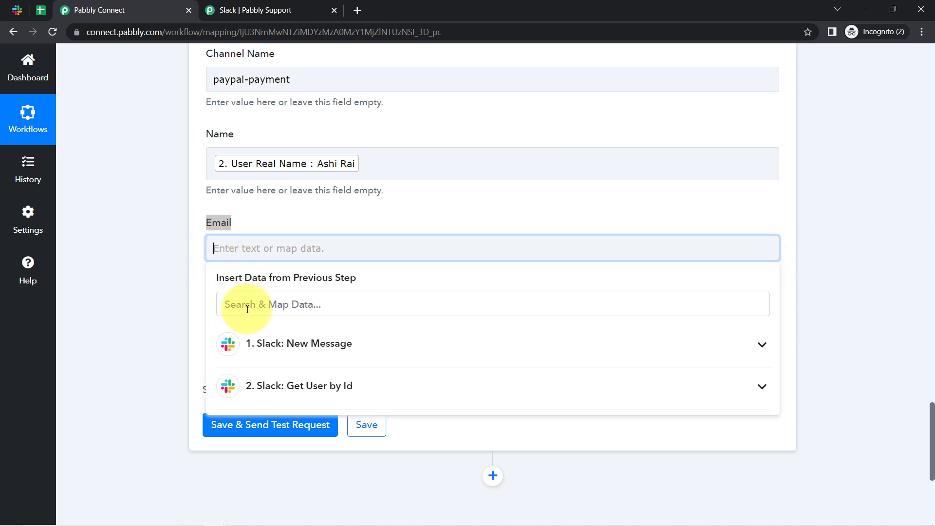
pyautogui.click(228, 309)
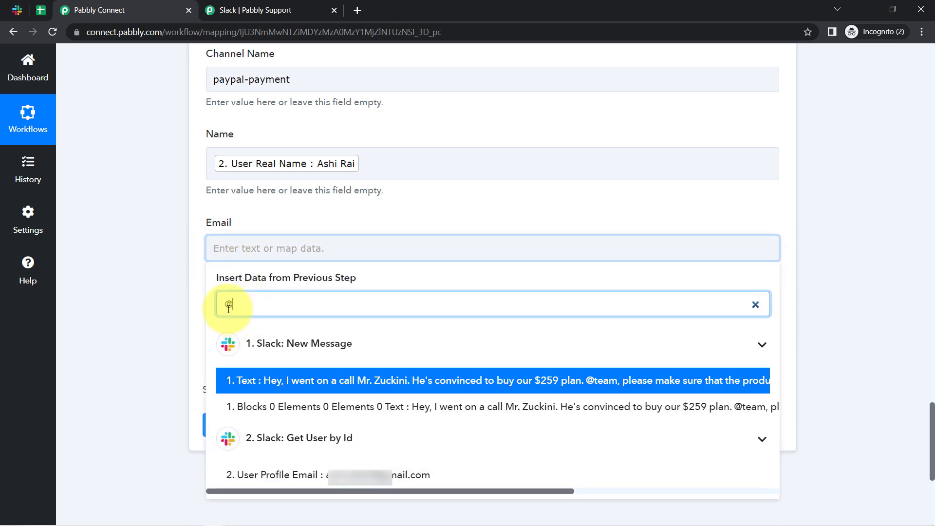
pyautogui.write('@')
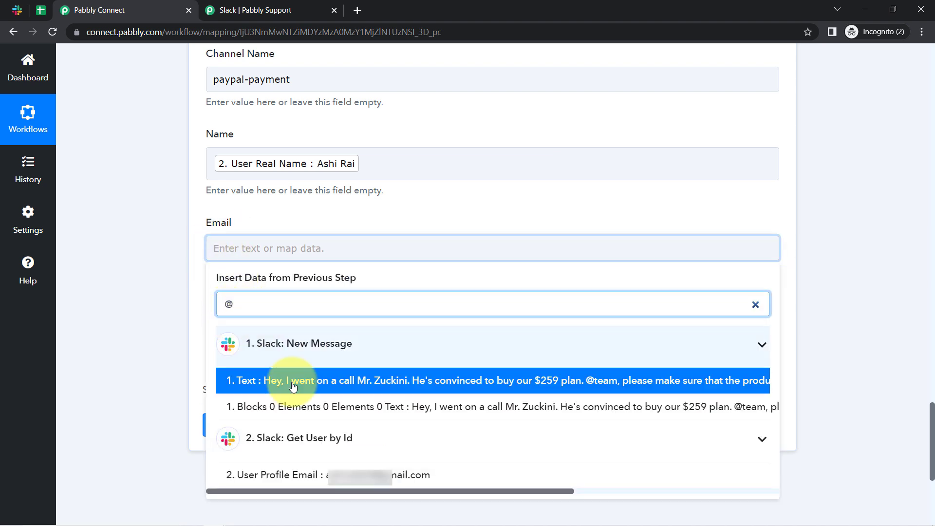
pyautogui.click(287, 475)
pyautogui.click(166, 300)
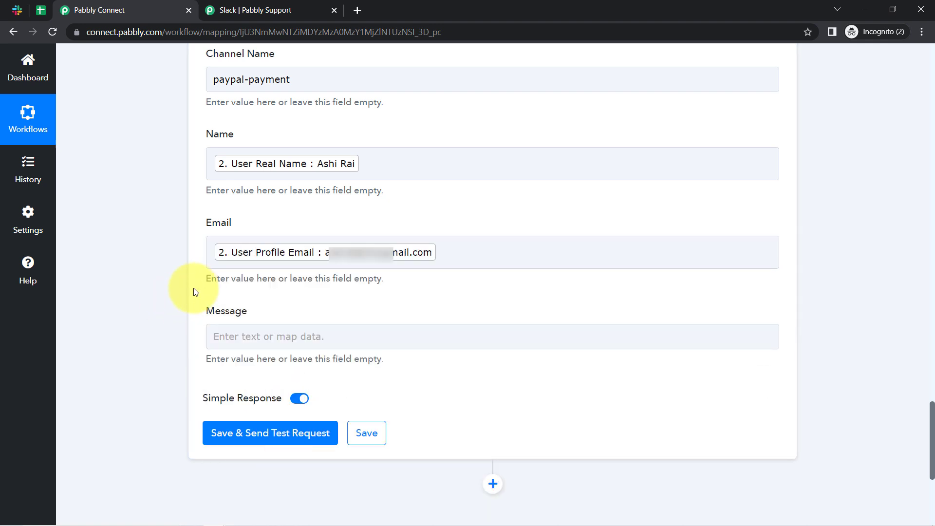
# - Map the Message field to Text from the Slack New Message step
pyautogui.click(220, 340)
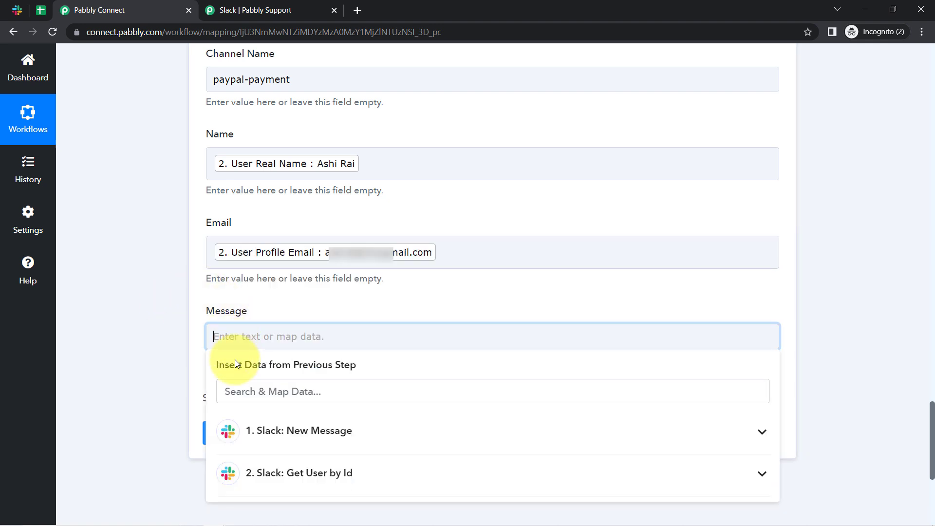
pyautogui.click(250, 431)
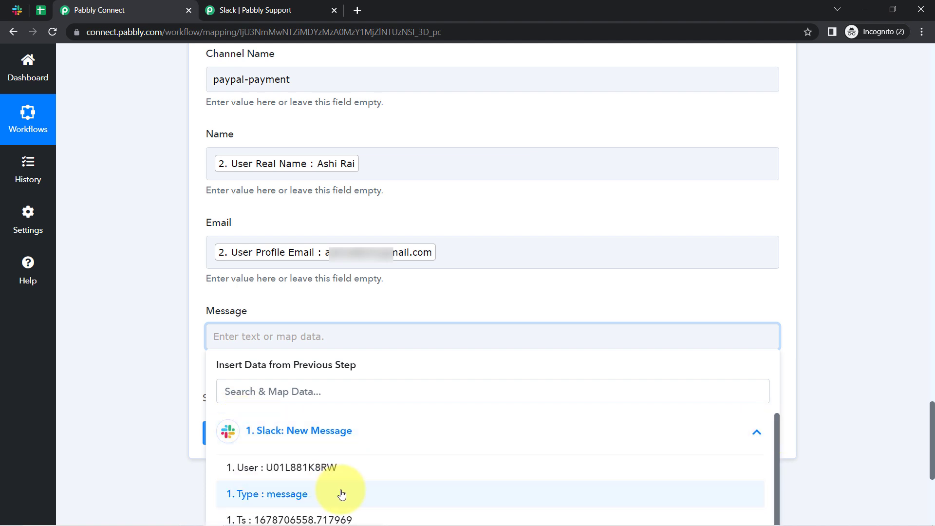
pyautogui.moveTo(775, 428); pyautogui.dragTo(778, 468)
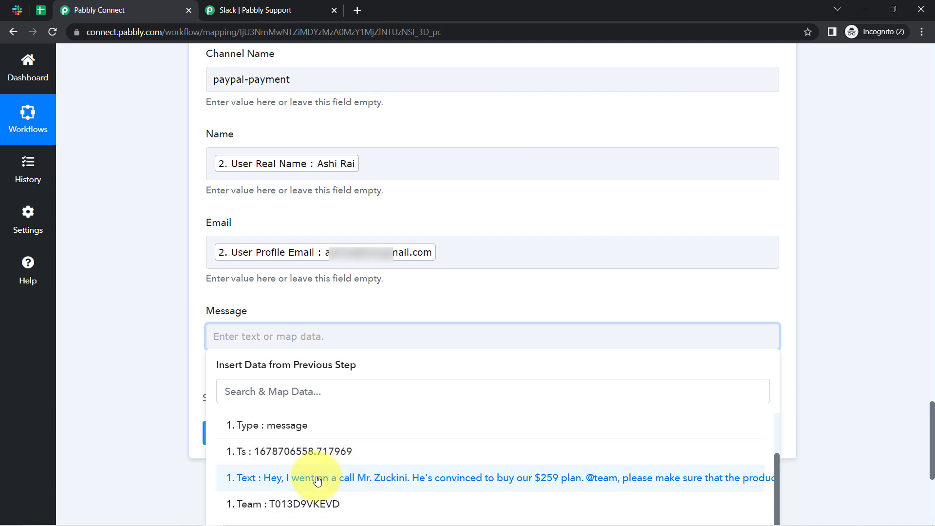
pyautogui.click(361, 478)
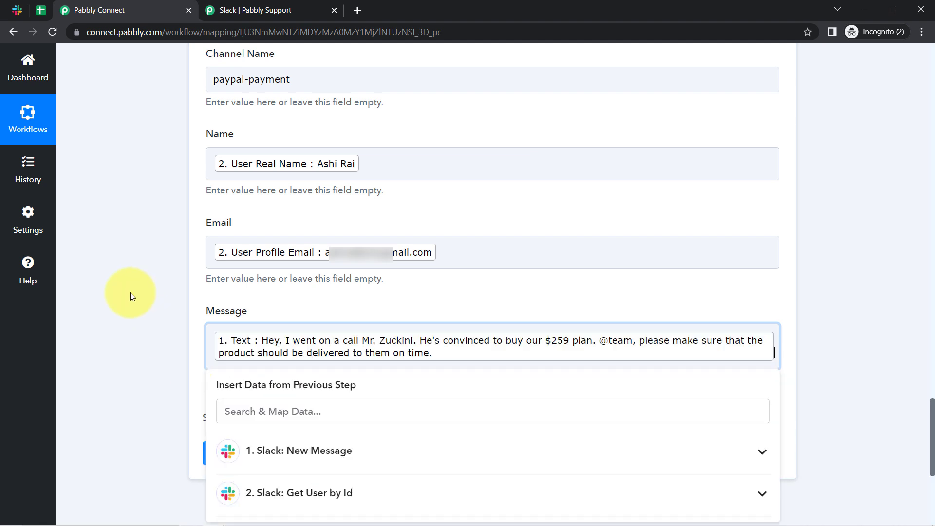
pyautogui.click(144, 290)
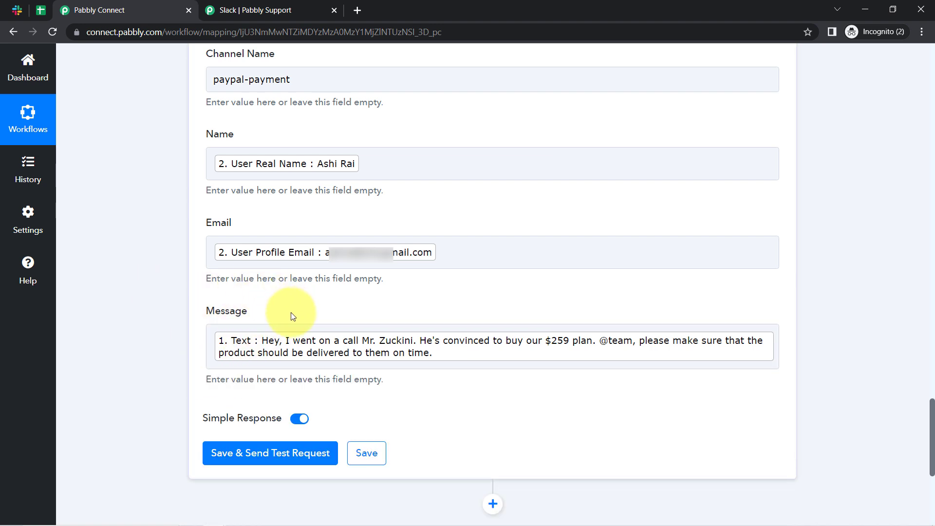
# - Compare the mapped Name and Message values with the original message in Slack, and return to the workflow
pyautogui.click(286, 346)
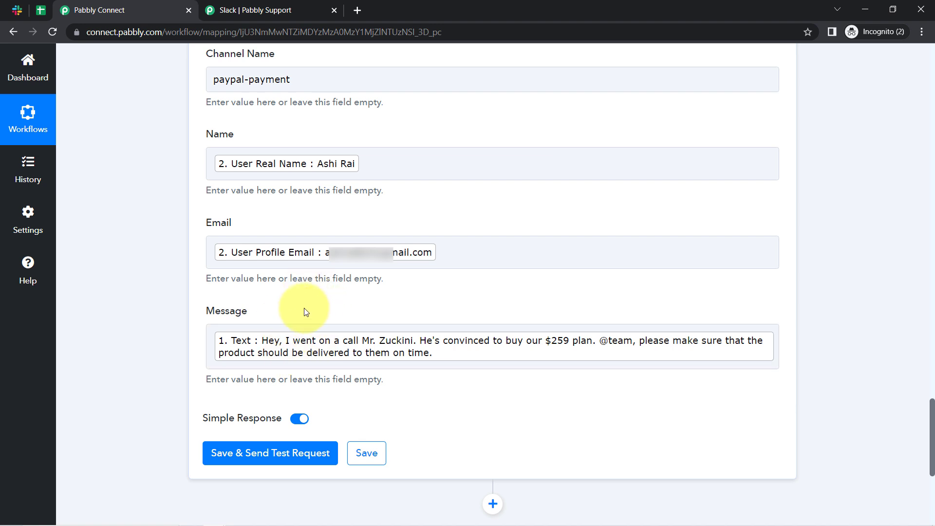
pyautogui.click(313, 173)
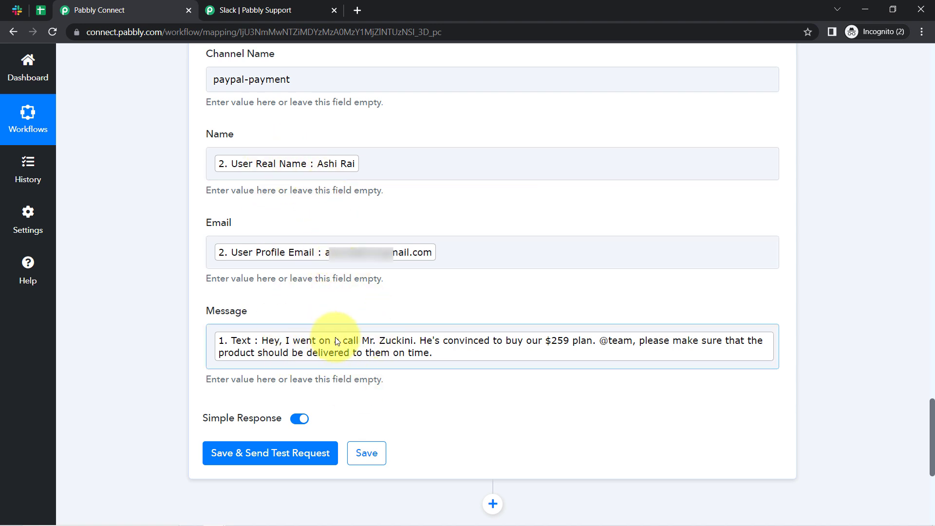
pyautogui.click(17, 10)
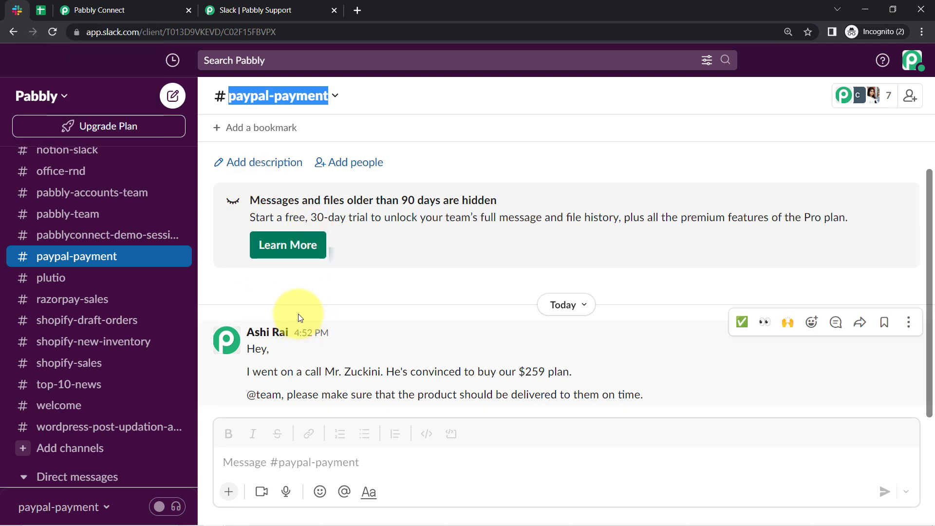
pyautogui.click(80, 6)
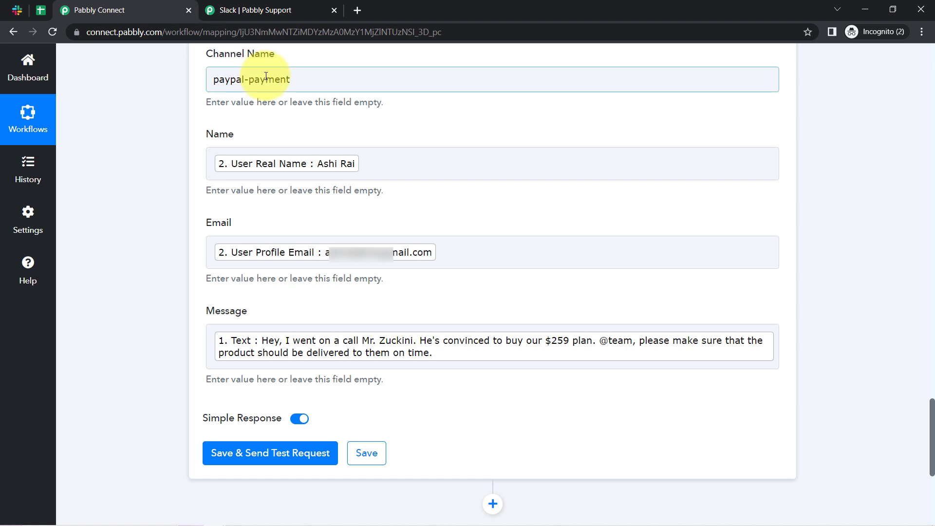
# - Review the fixed Channel Name text against the mapped Name, Email and Message fields
pyautogui.moveTo(266, 76); pyautogui.dragTo(209, 78)
pyautogui.click(157, 119)
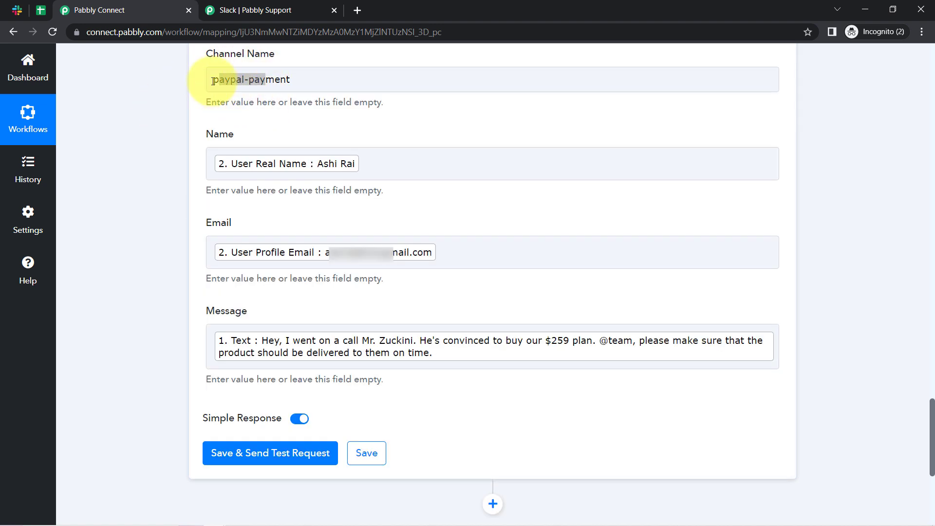
pyautogui.click(265, 79)
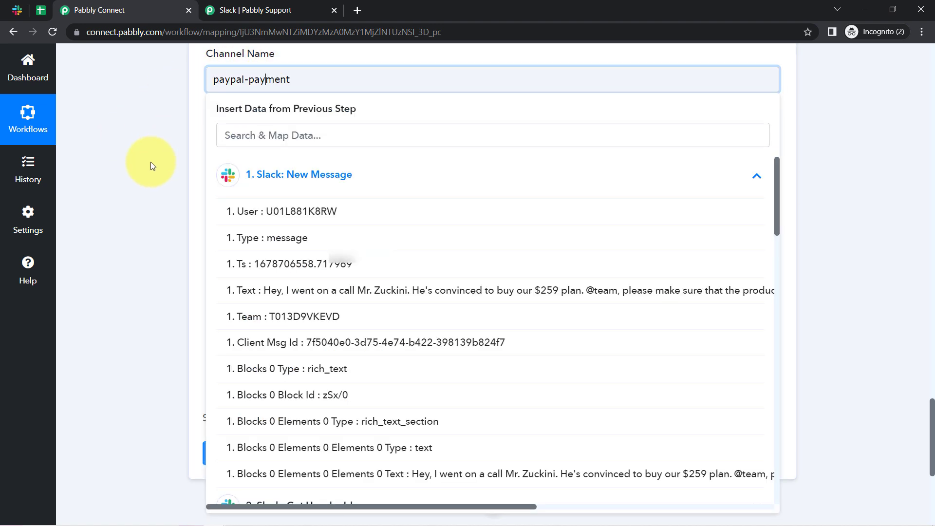
pyautogui.click(151, 162)
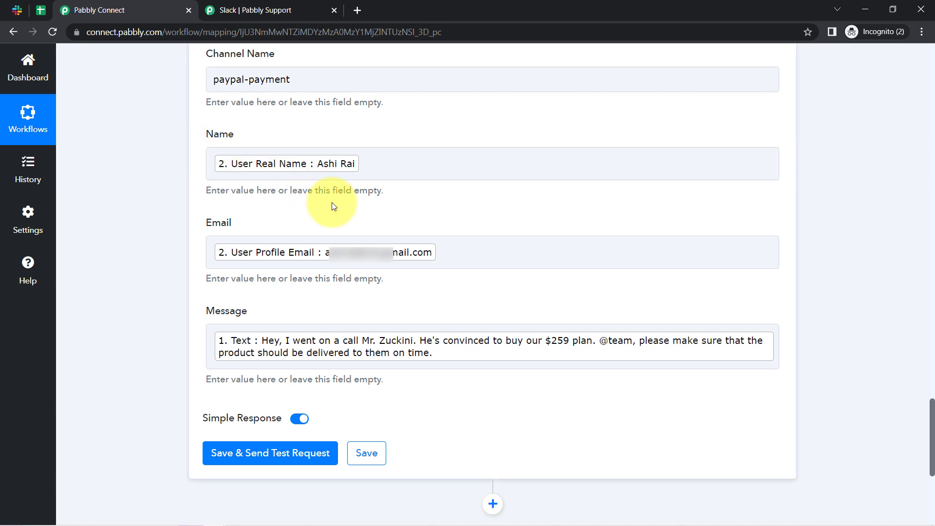
pyautogui.moveTo(294, 79); pyautogui.dragTo(196, 139)
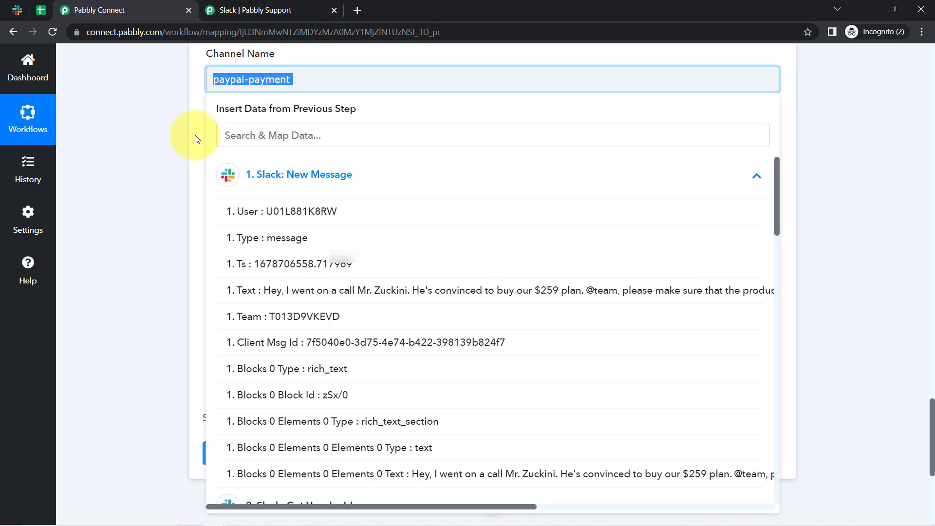
pyautogui.click(138, 174)
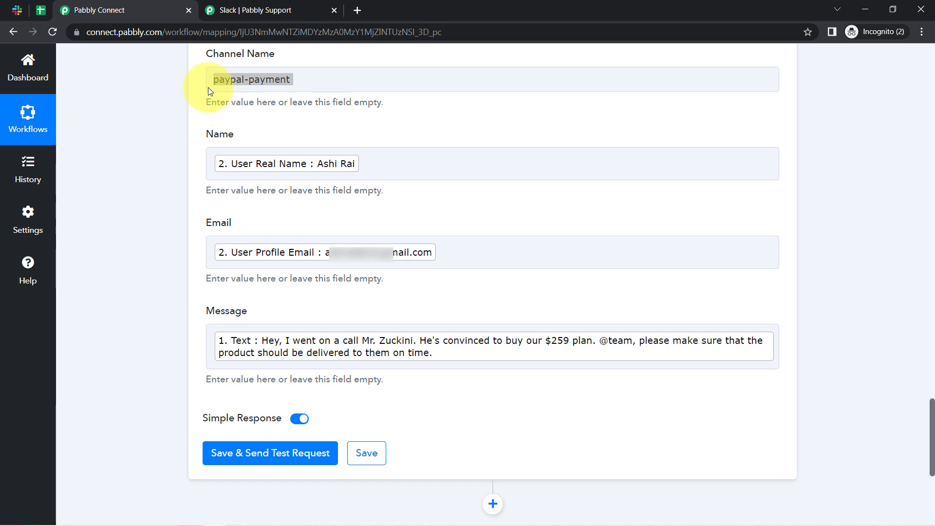
pyautogui.click(273, 346)
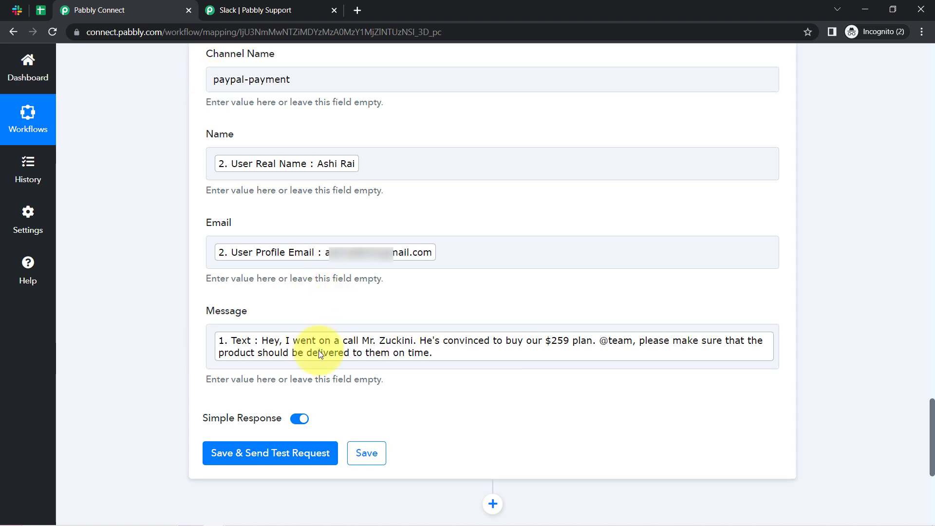
# - Save the Add New Row action with a test request and check the added row in the All Incoming Messages Record spreadsheet
pyautogui.click(248, 452)
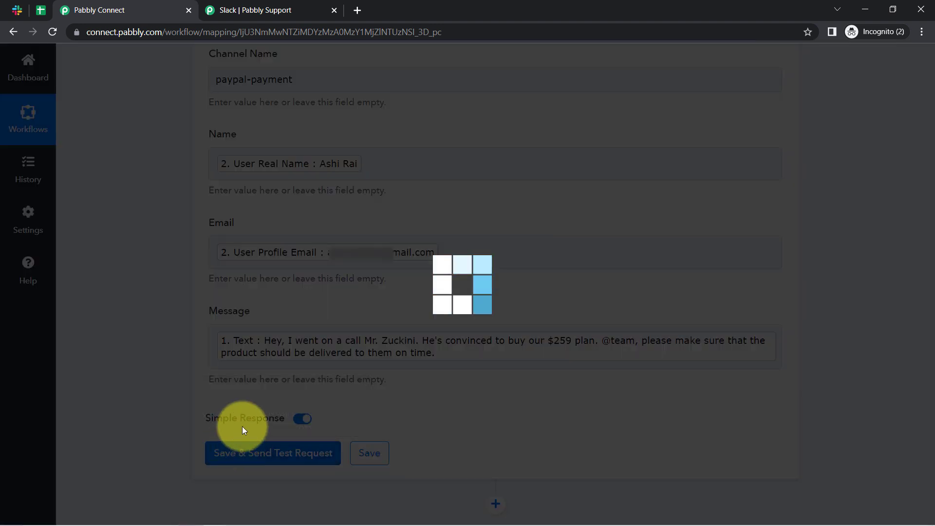
pyautogui.click(41, 11)
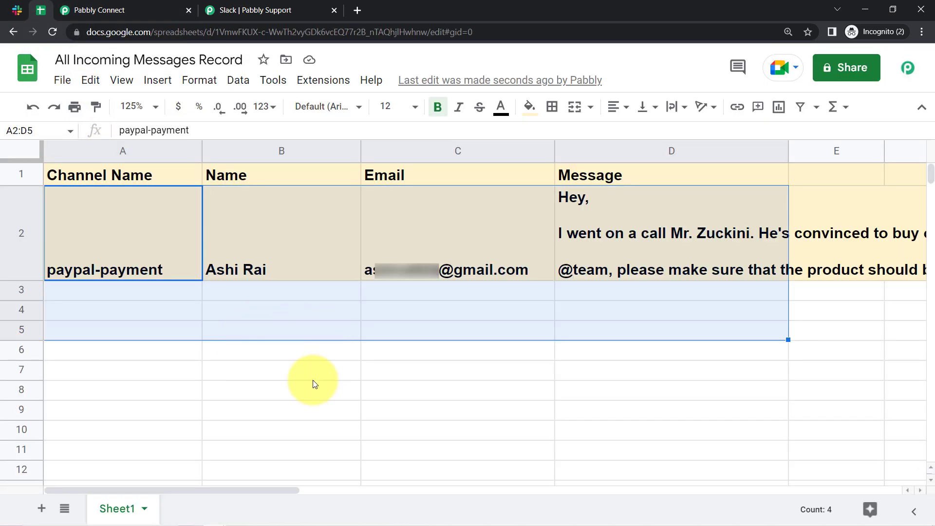
# - Remove the fill colour and bold formatting from the added row 2 of the spreadsheet
pyautogui.click(313, 382)
pyautogui.click(21, 233)
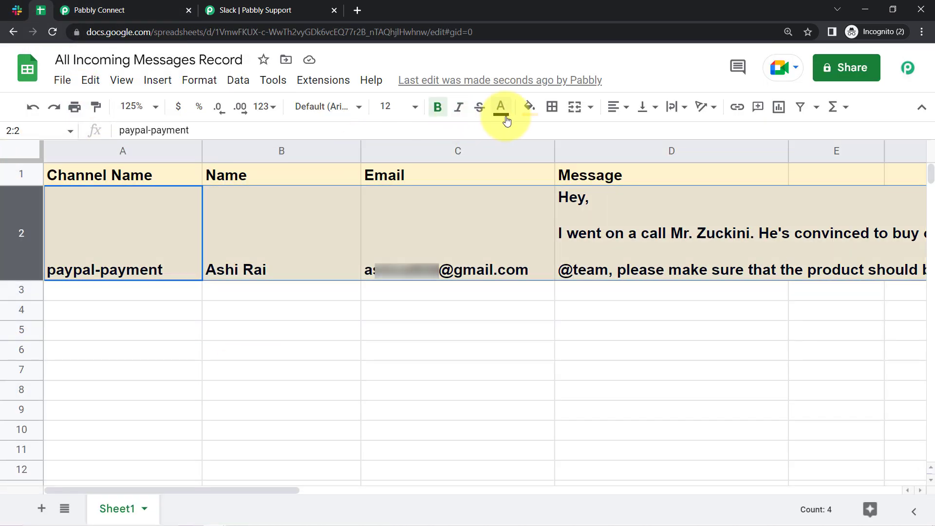
pyautogui.click(530, 107)
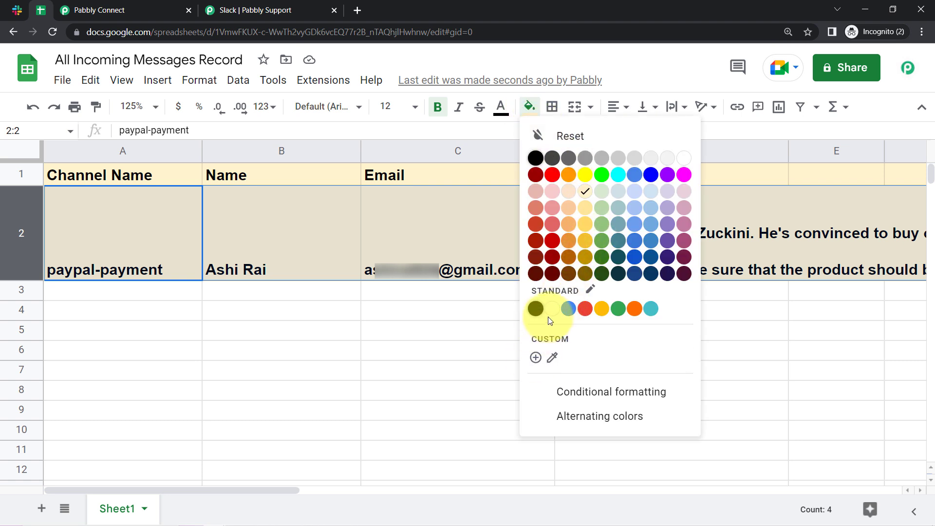
pyautogui.click(568, 138)
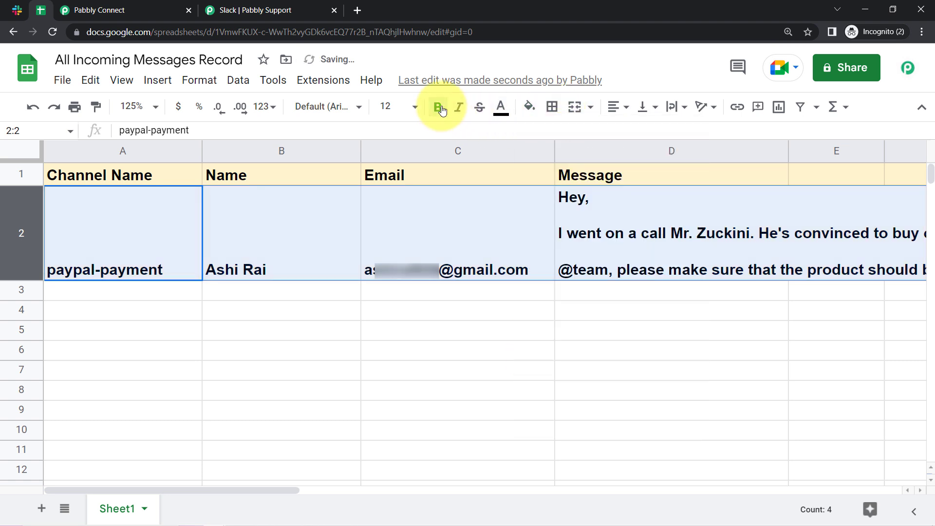
# - Align the contents of row 2 vertically to the middle and wrap its text within the cells
pyautogui.click(614, 109)
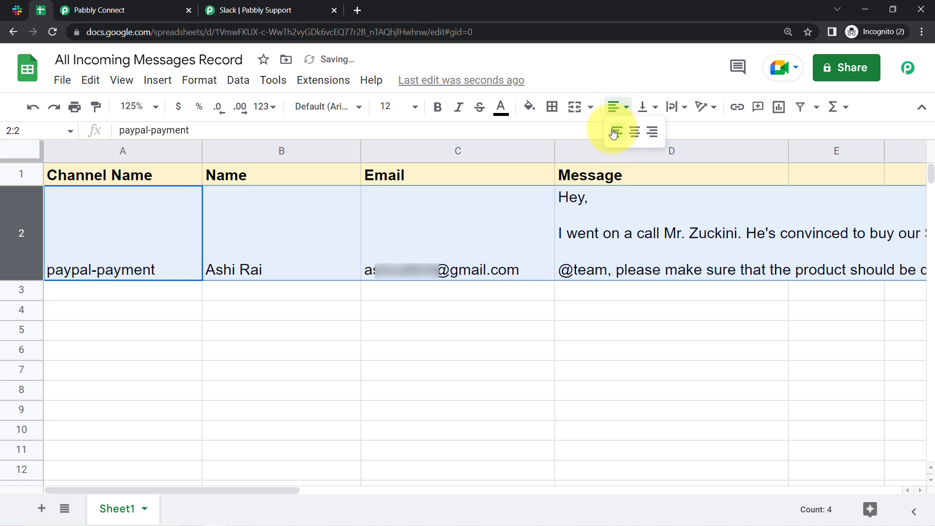
pyautogui.click(643, 107)
pyautogui.click(664, 135)
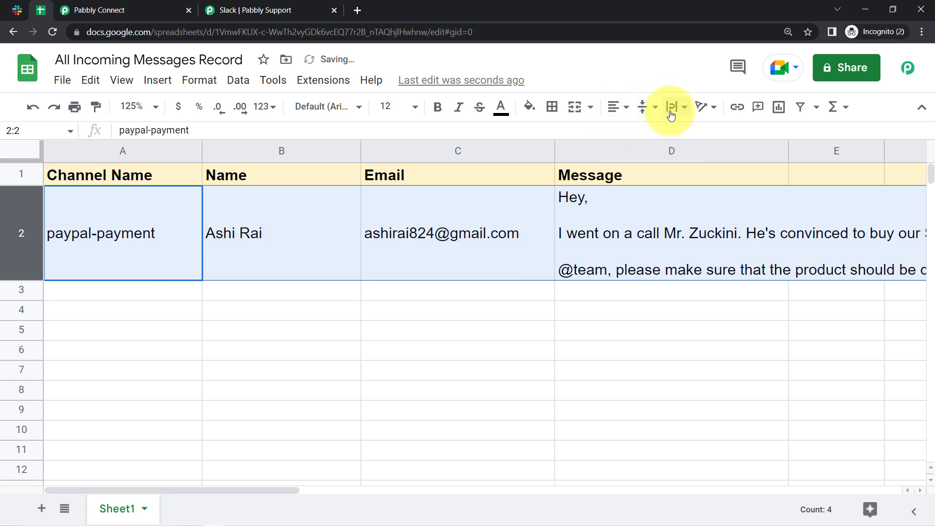
pyautogui.click(681, 110)
pyautogui.click(695, 134)
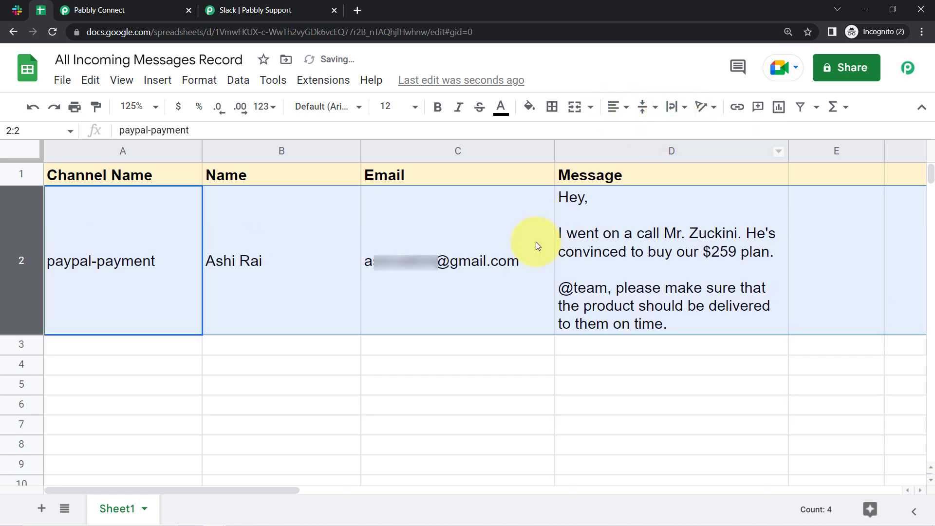
pyautogui.click(492, 248)
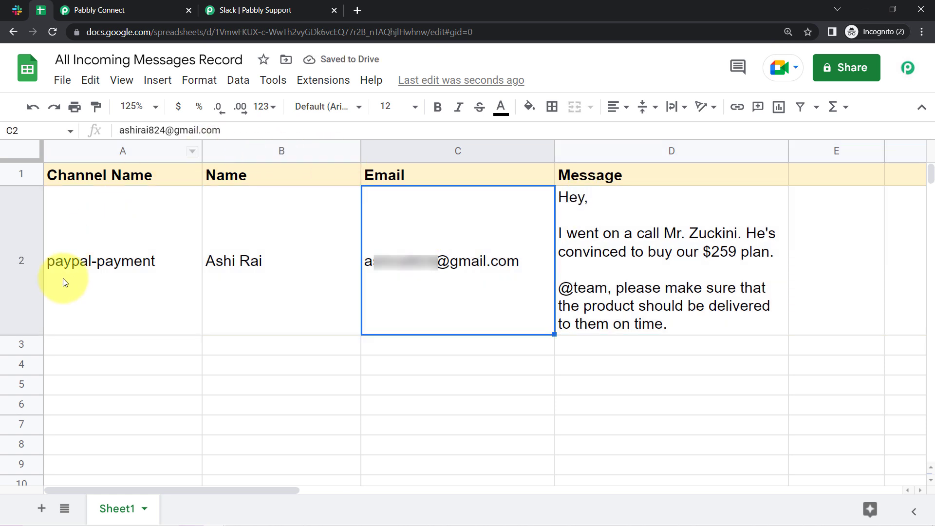
# - Check the Channel Name, Name, Email and Message cells of row 2 one by one
pyautogui.click(73, 266)
pyautogui.click(257, 245)
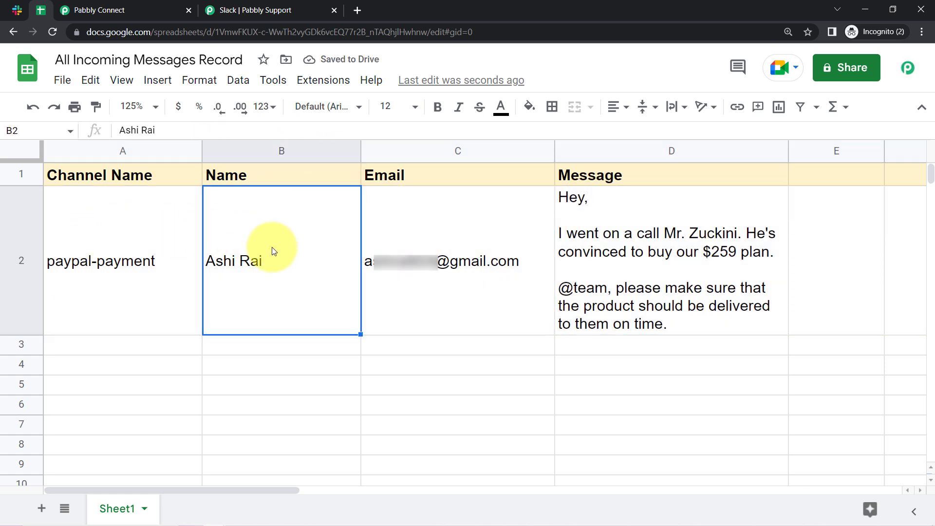
pyautogui.click(440, 256)
pyautogui.click(633, 243)
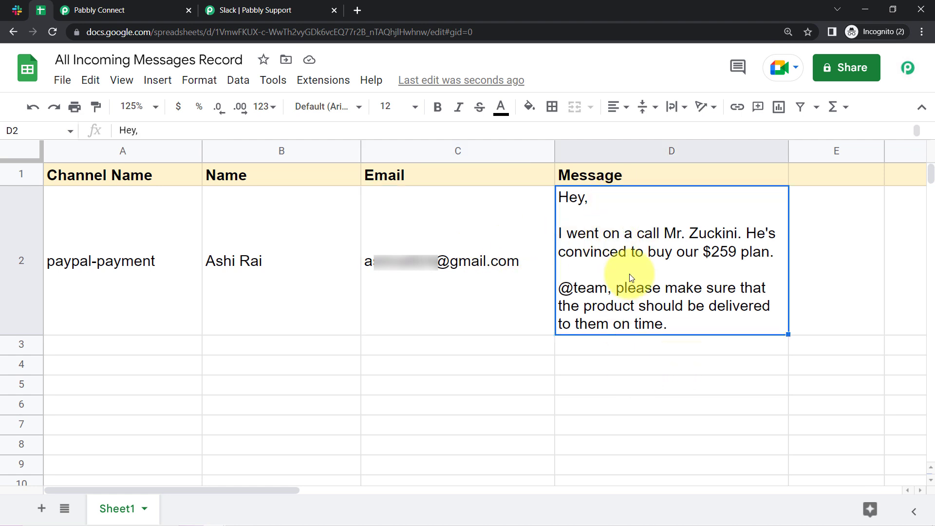
# - Switch to Pabbly Connect and check the Slack trigger's channel against Slack, along with the trigger's checking interval
pyautogui.click(67, 5)
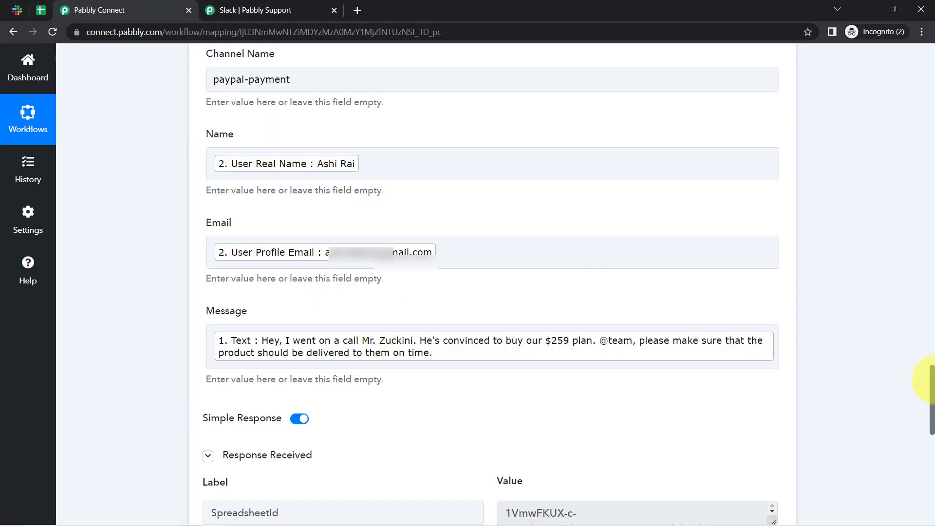
pyautogui.moveTo(931, 402); pyautogui.dragTo(883, 15)
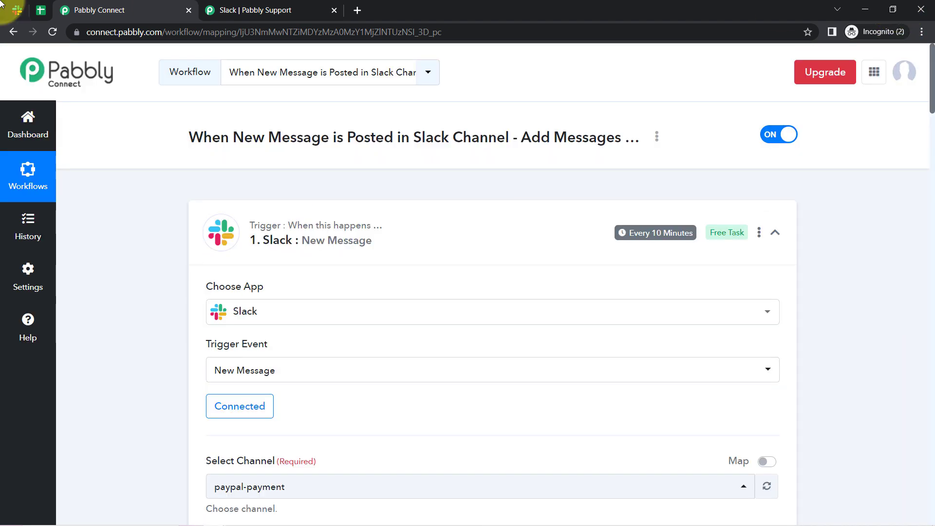
pyautogui.click(12, 11)
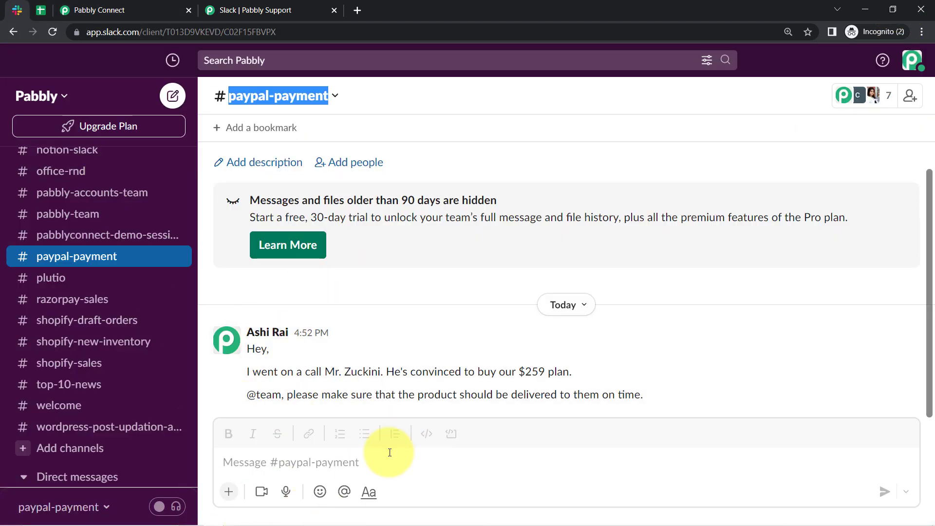
pyautogui.click(79, 11)
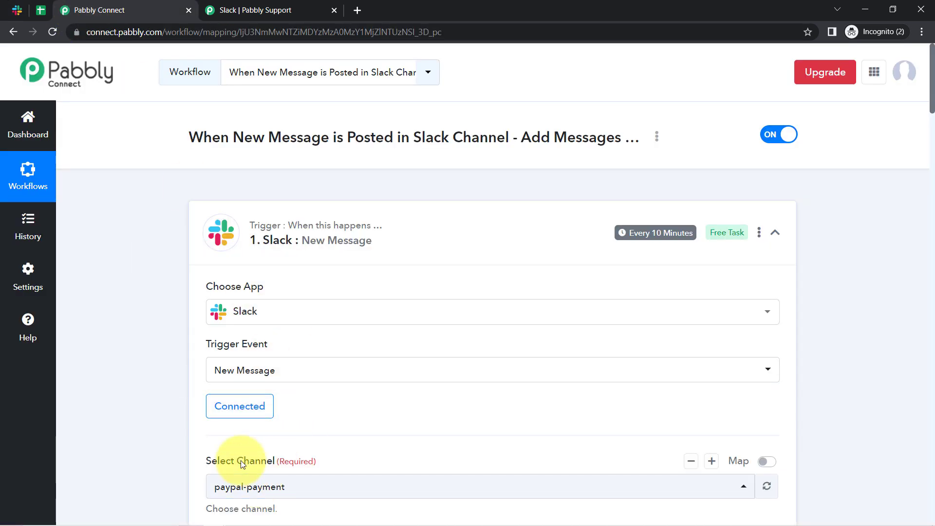
pyautogui.moveTo(638, 237)
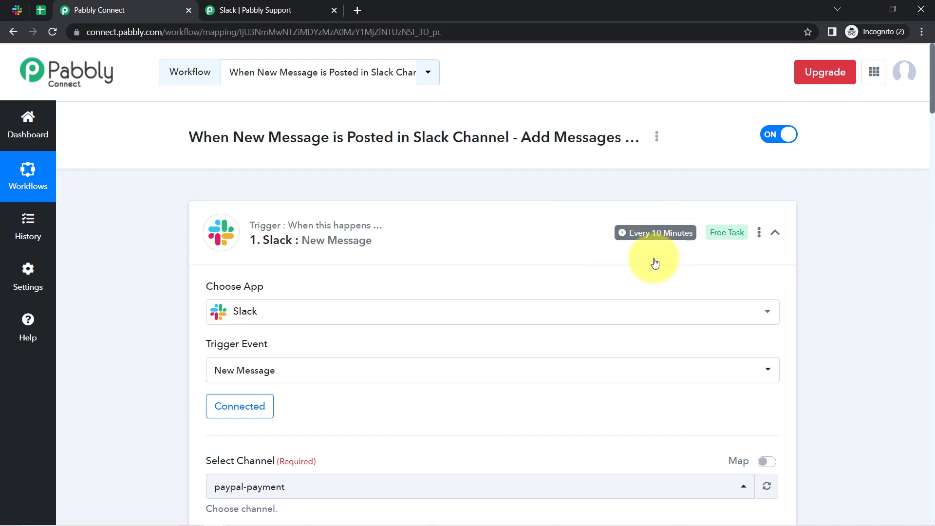
# - Look over the spreadsheet record and the paypal-payment channel in Slack, and return to the Pabbly Connect workflow
pyautogui.click(41, 9)
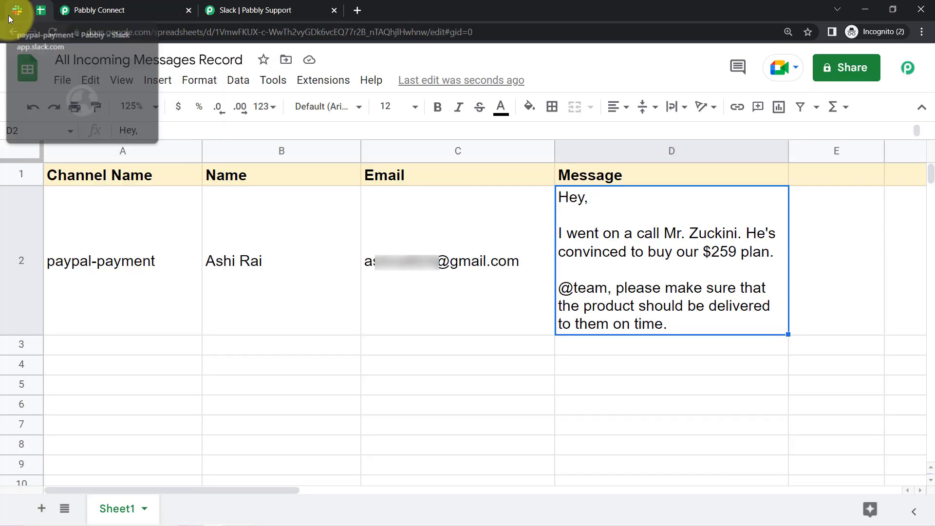
pyautogui.click(17, 10)
pyautogui.doubleClick(237, 92)
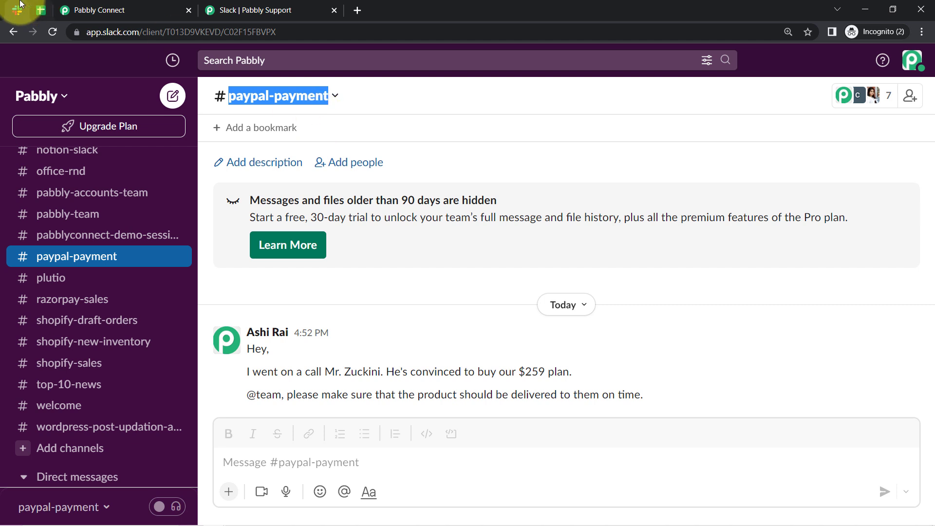
pyautogui.click(97, 10)
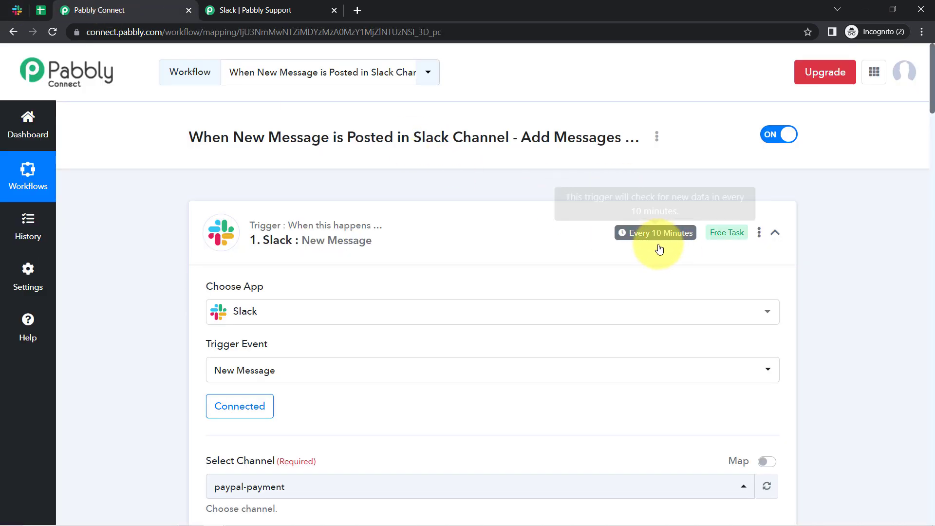
# - Collapse the Slack New Message, Slack Get User by Id and Google Sheets Add New Row steps, and look over the whole workflow
pyautogui.click(308, 244)
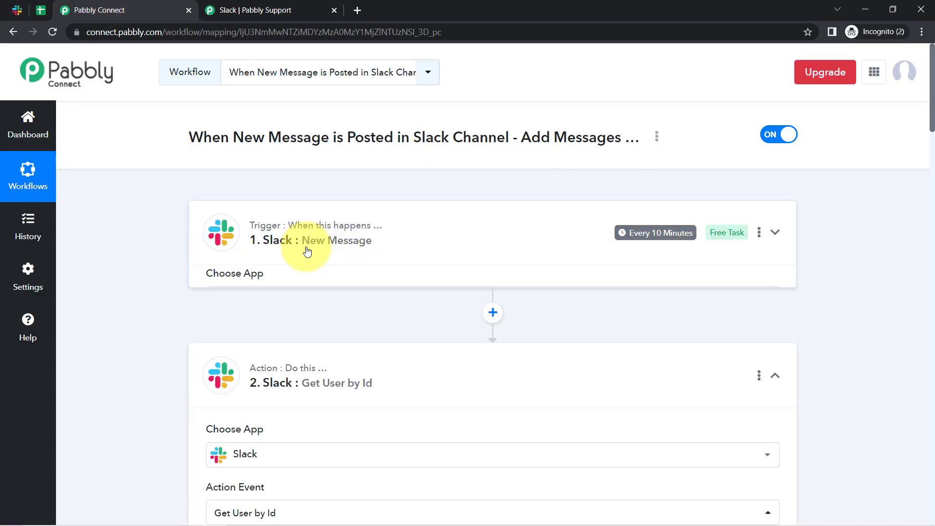
pyautogui.click(369, 365)
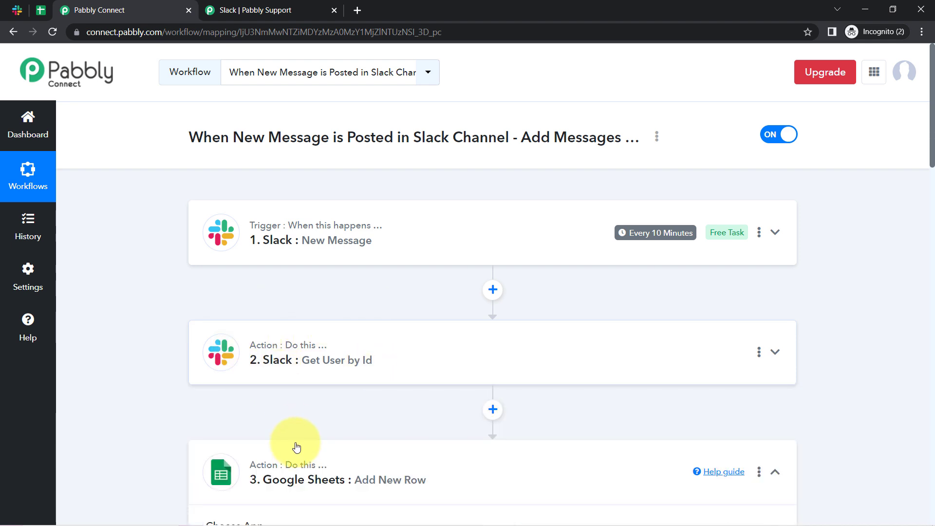
pyautogui.click(290, 458)
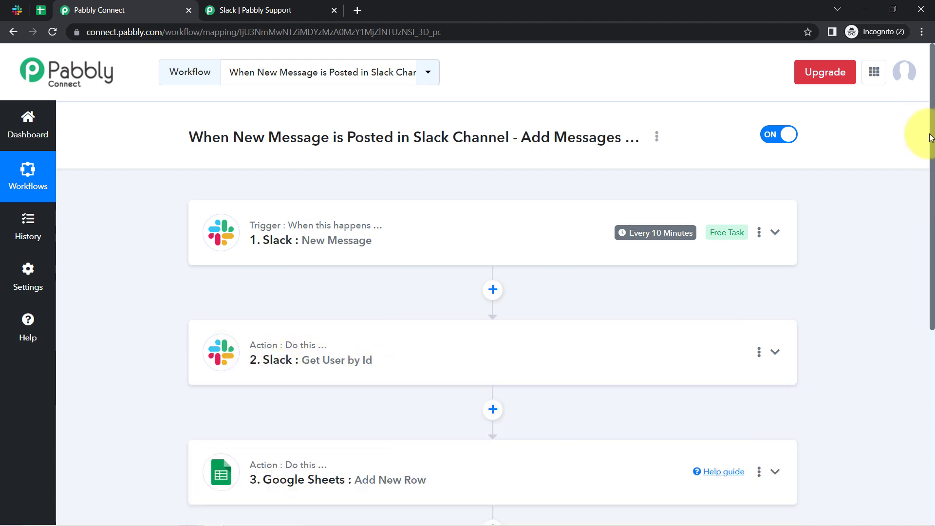
pyautogui.scroll(-5, 925, 195)
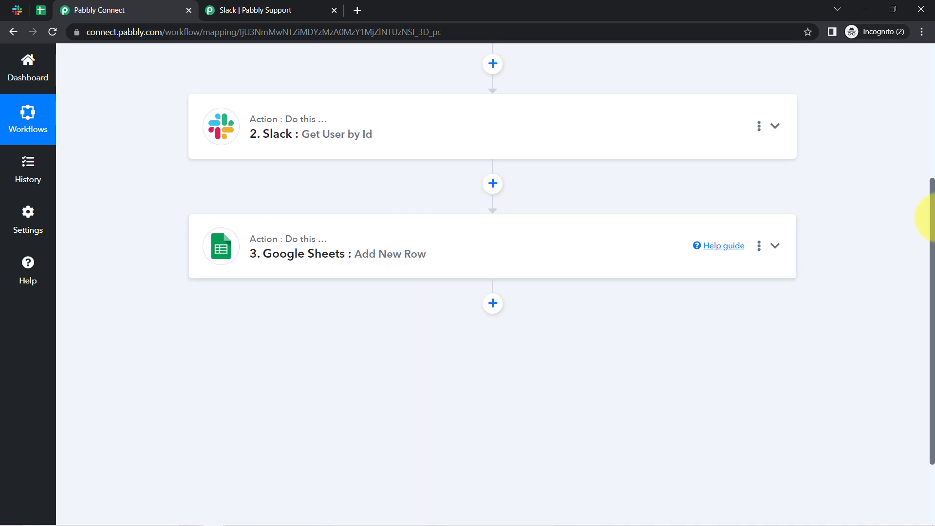
pyautogui.scroll(3, 913, 179)
pyautogui.scroll(-1, 908, 194)
pyautogui.scroll(3, 904, 146)
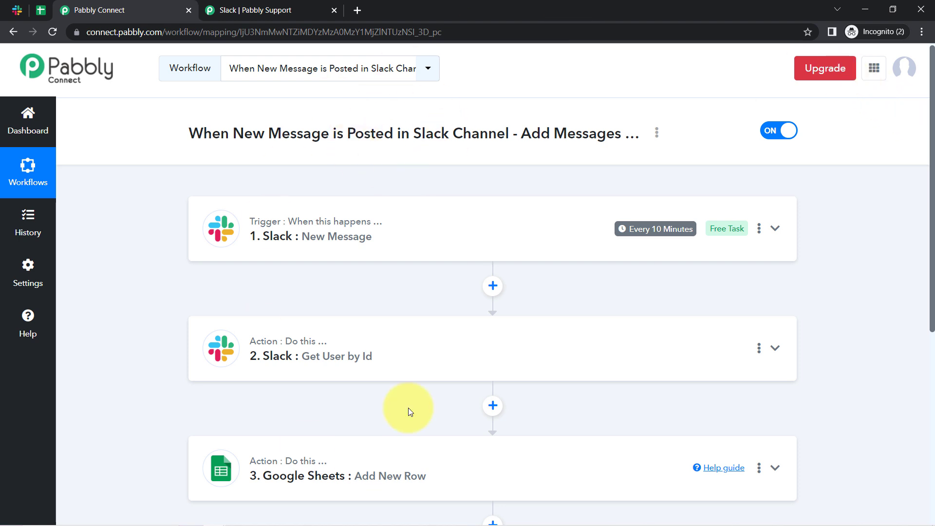
# - Switch the workflow off and dismiss the confirmation
pyautogui.click(769, 131)
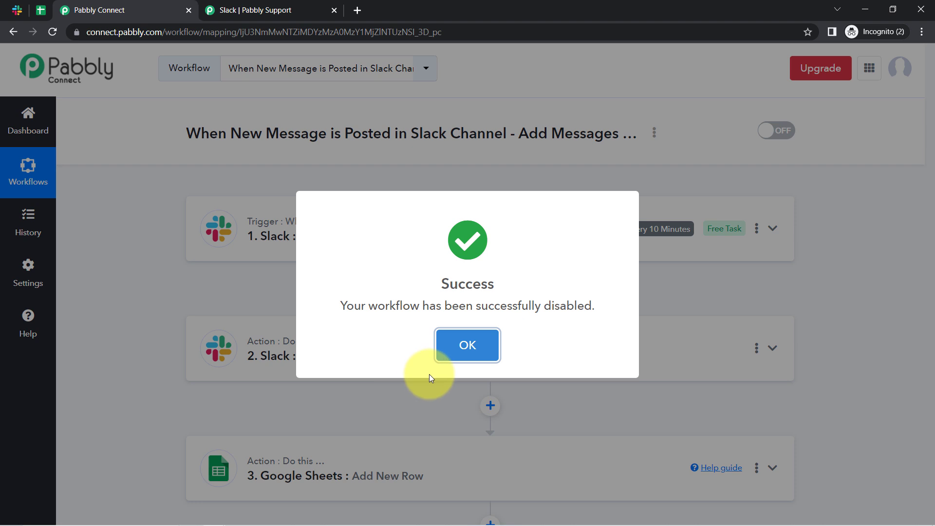
pyautogui.click(465, 347)
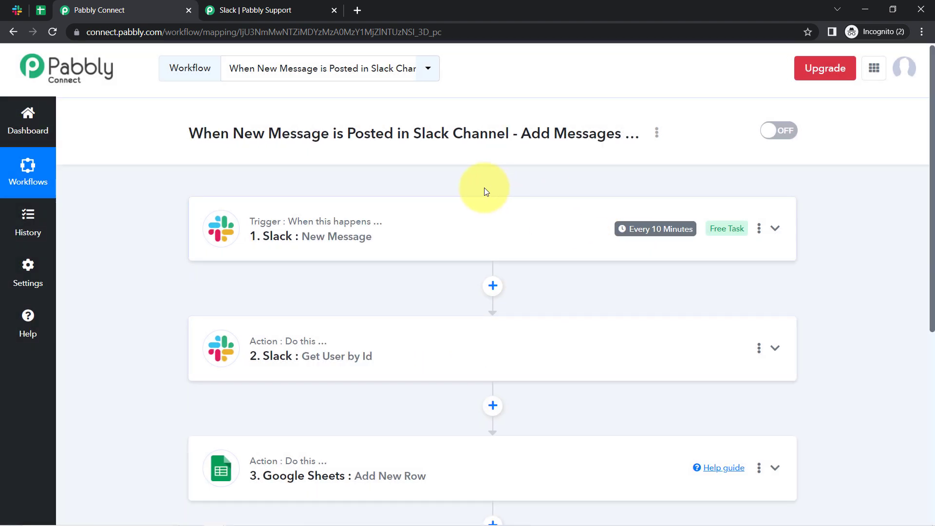
# - Copy the workflow's share link and close the Share Workflow dialog
pyautogui.moveTo(347, 222)
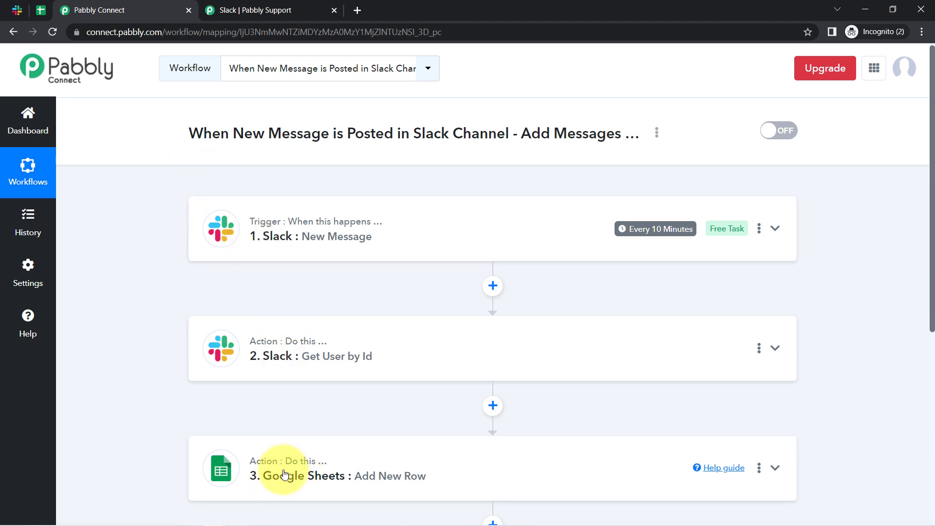
pyautogui.click(656, 136)
pyautogui.click(564, 176)
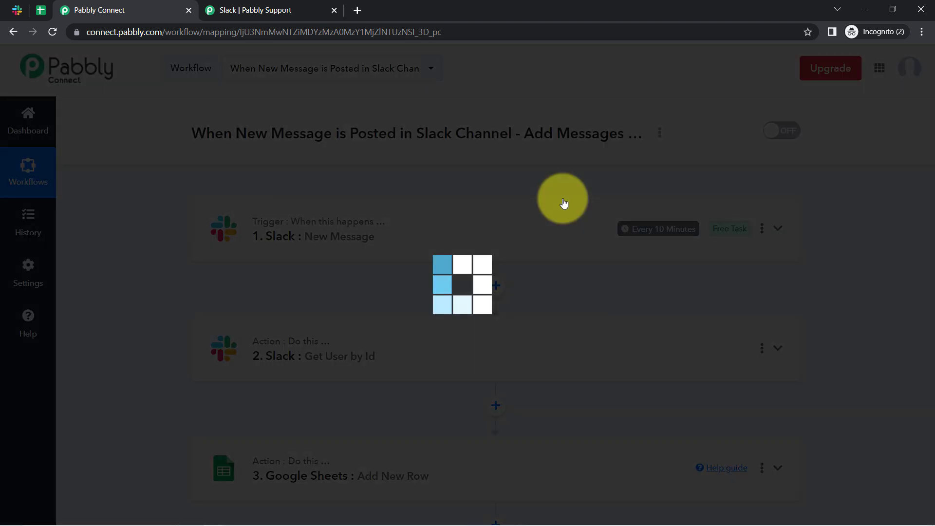
pyautogui.click(637, 292)
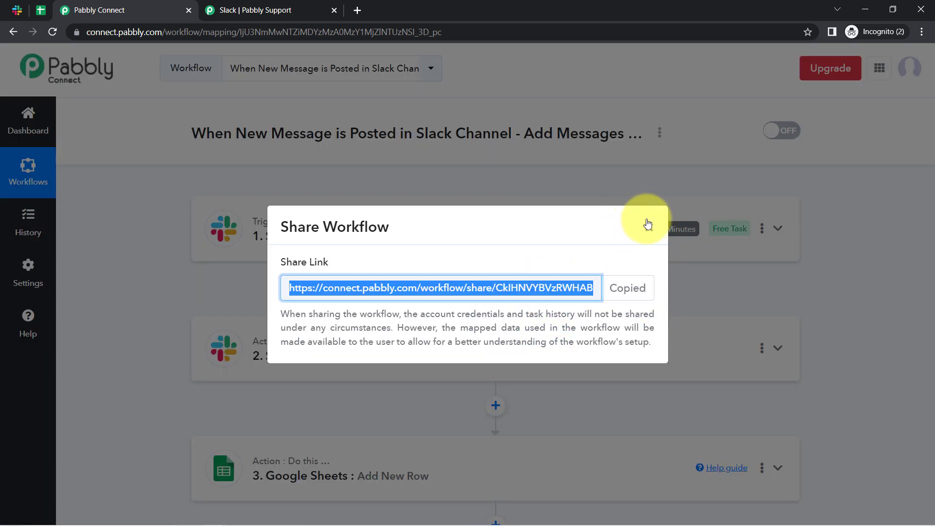
pyautogui.click(650, 229)
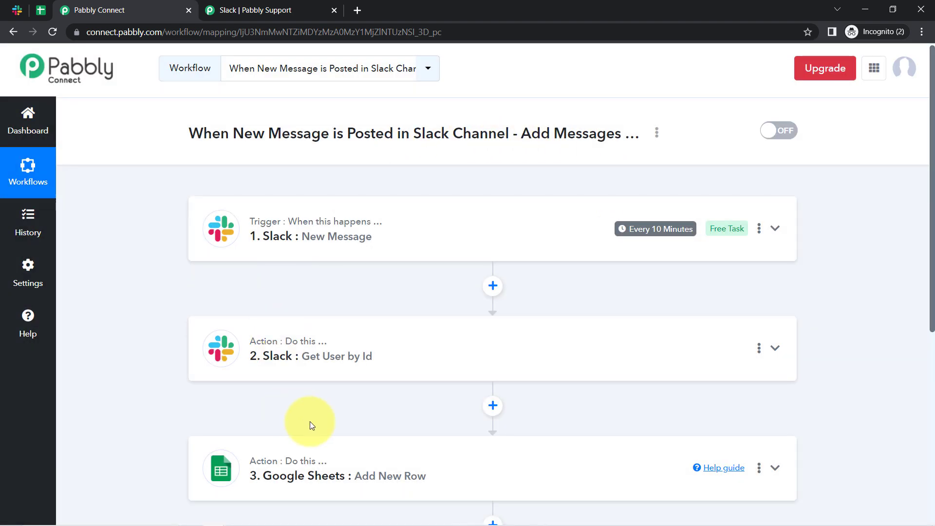